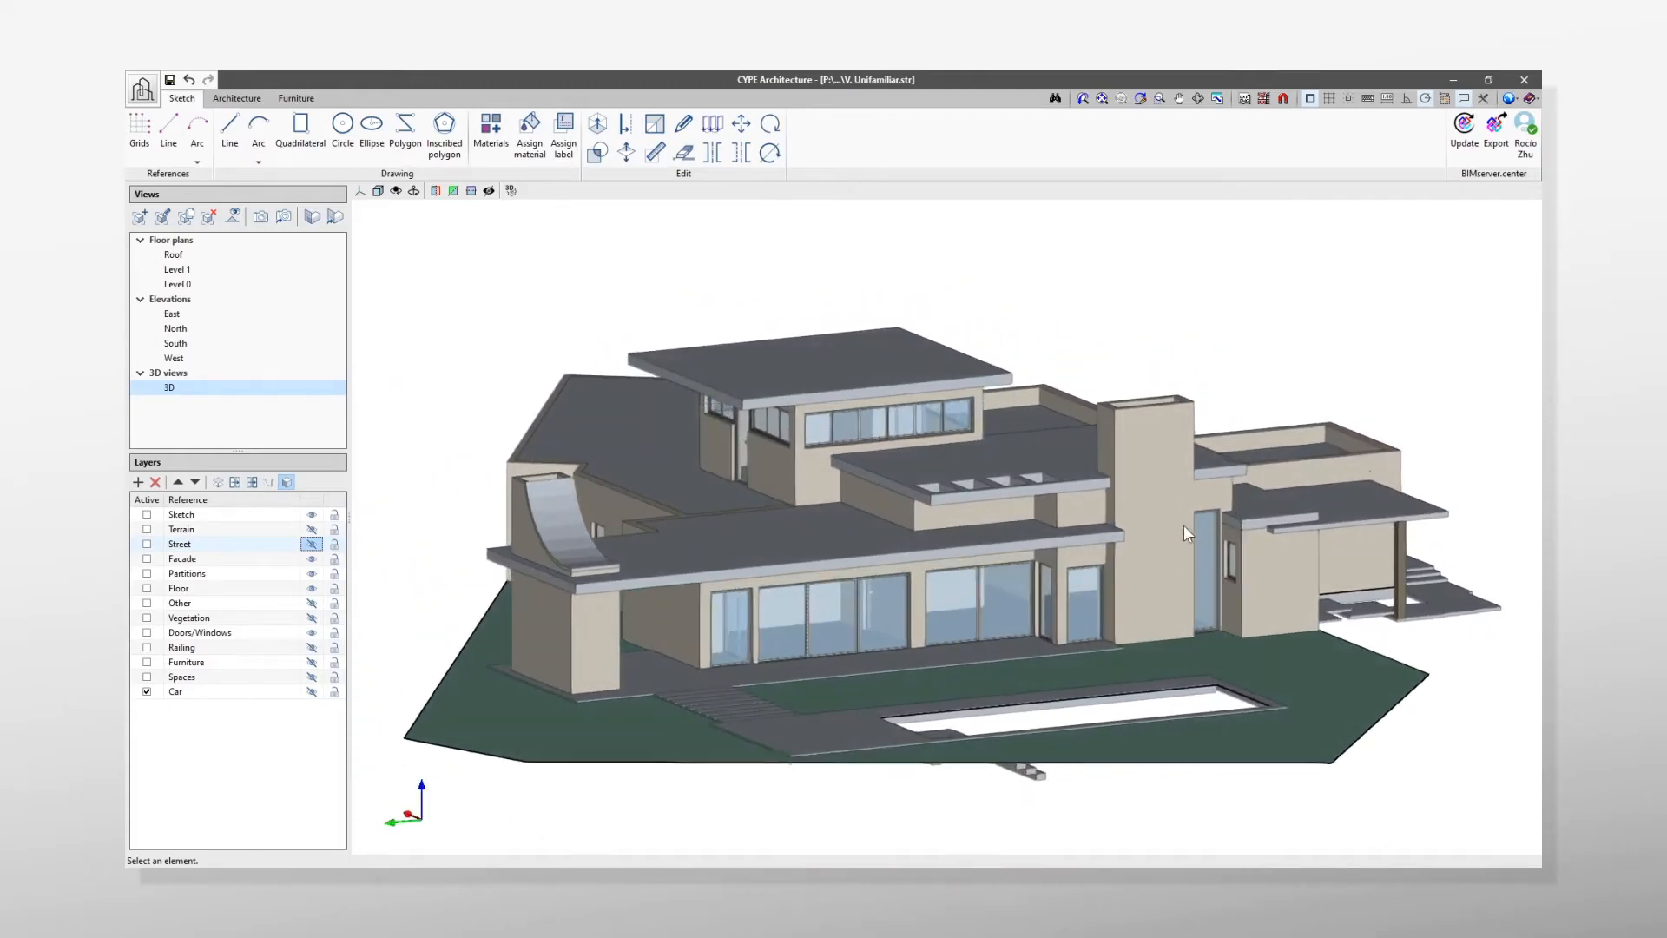
Step: Make every layer of the house model visible at once in the 3D view
scroll(908, 608, "up", 3)
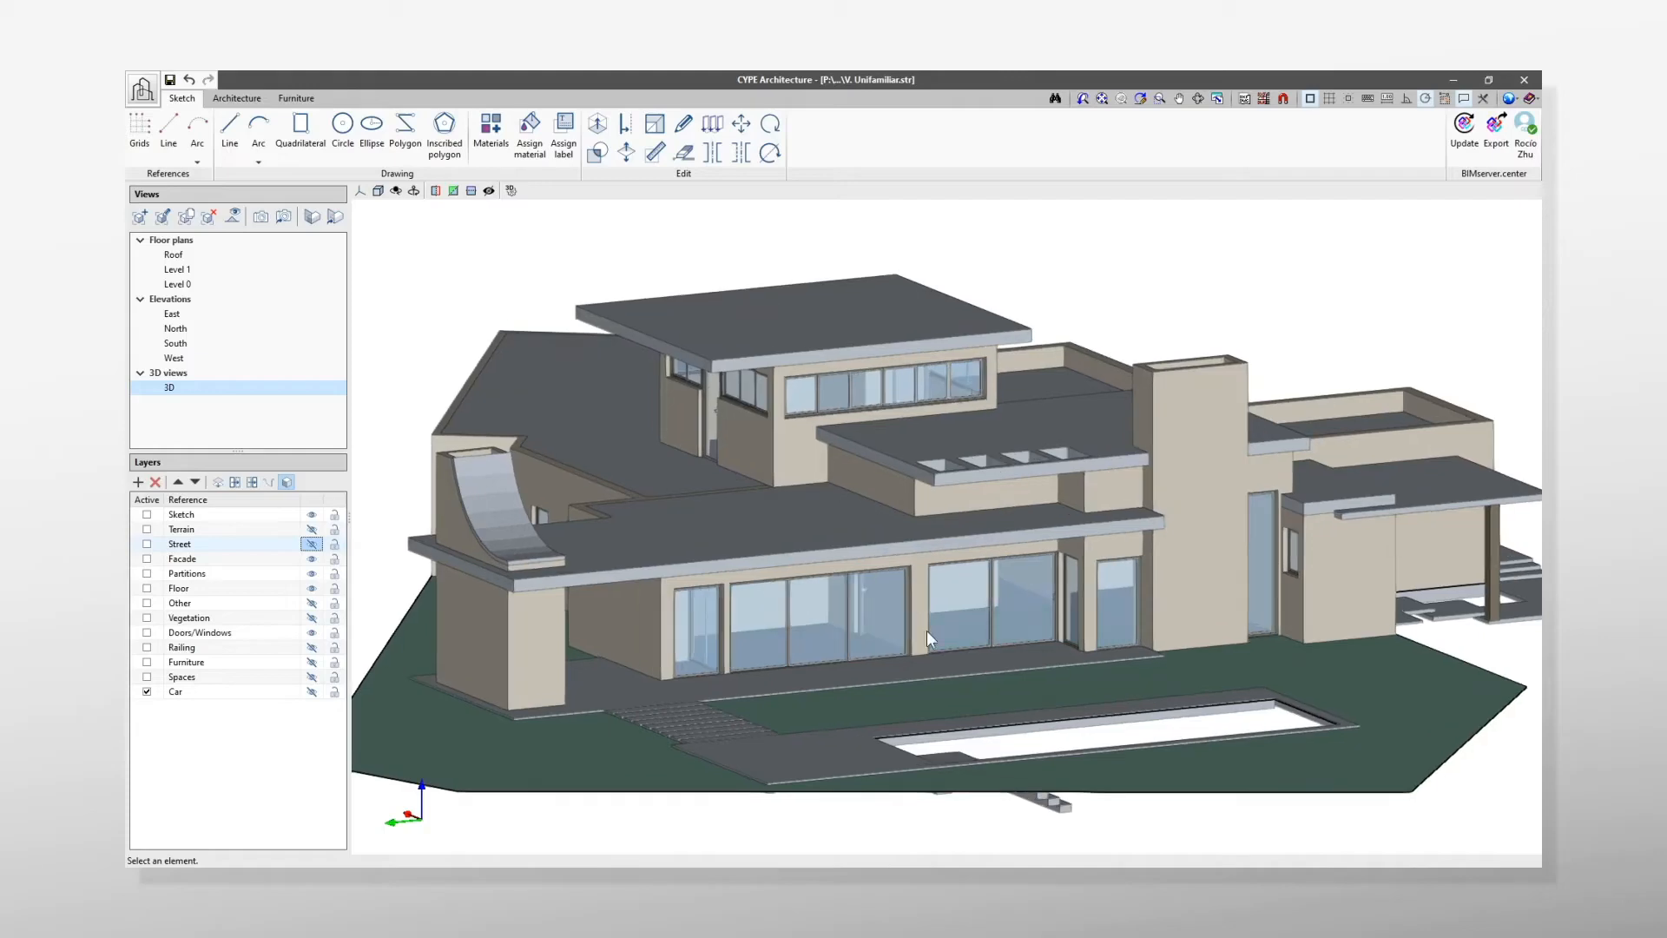
right_click(308, 504)
left_click(339, 509)
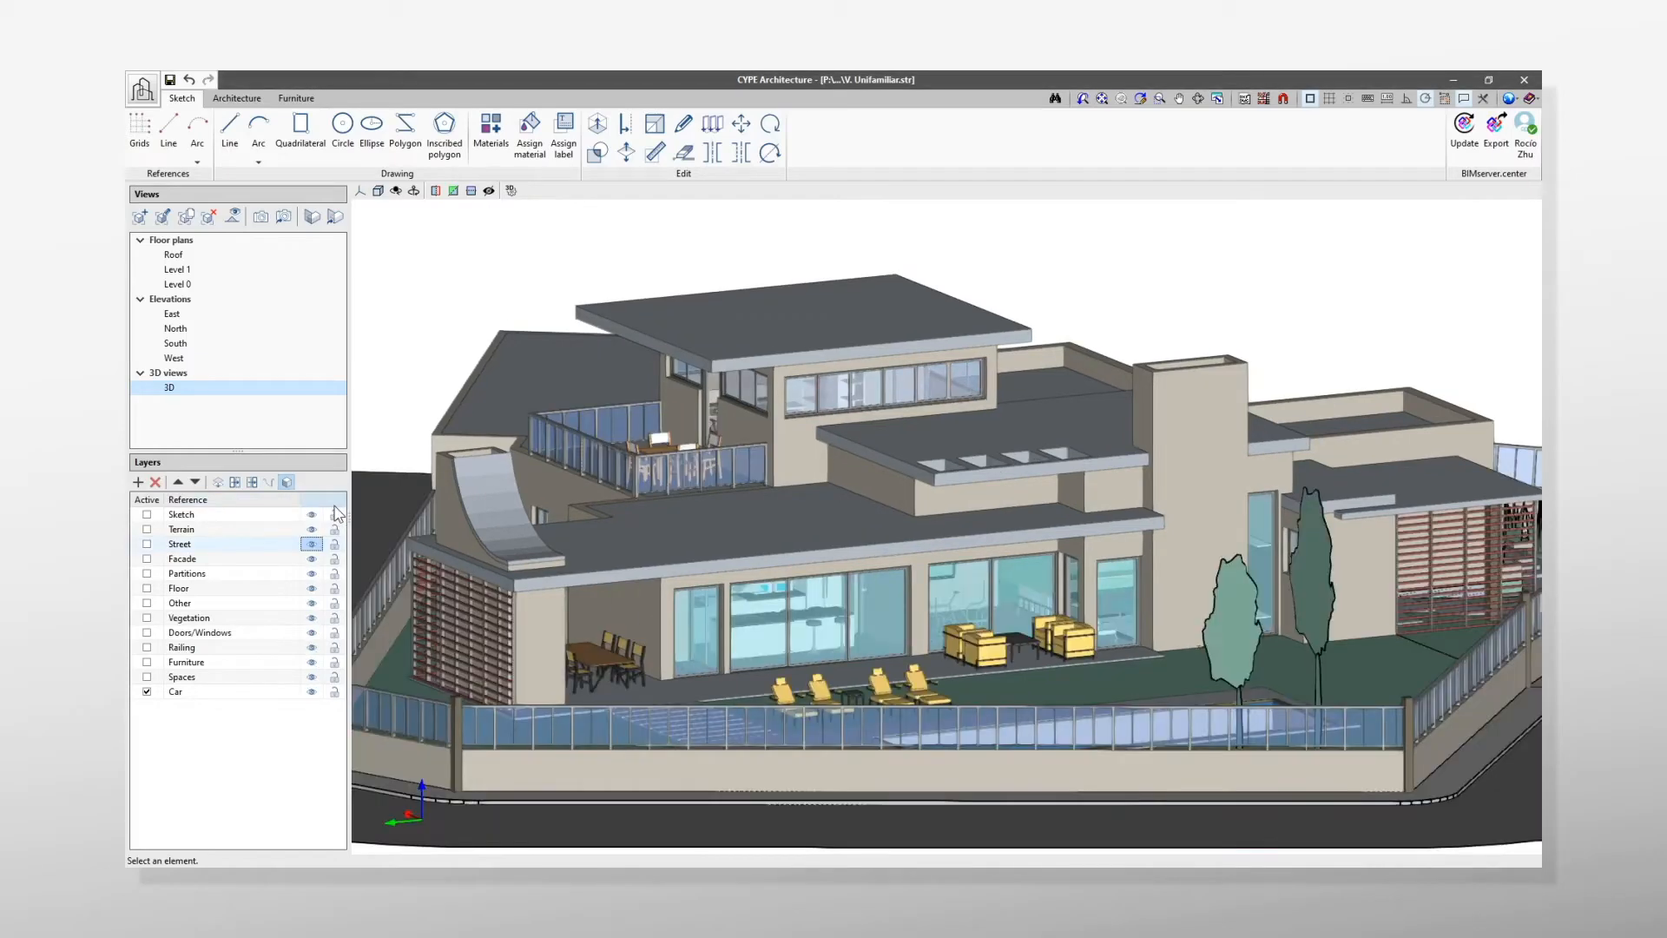
scroll(683, 723, "up", 1)
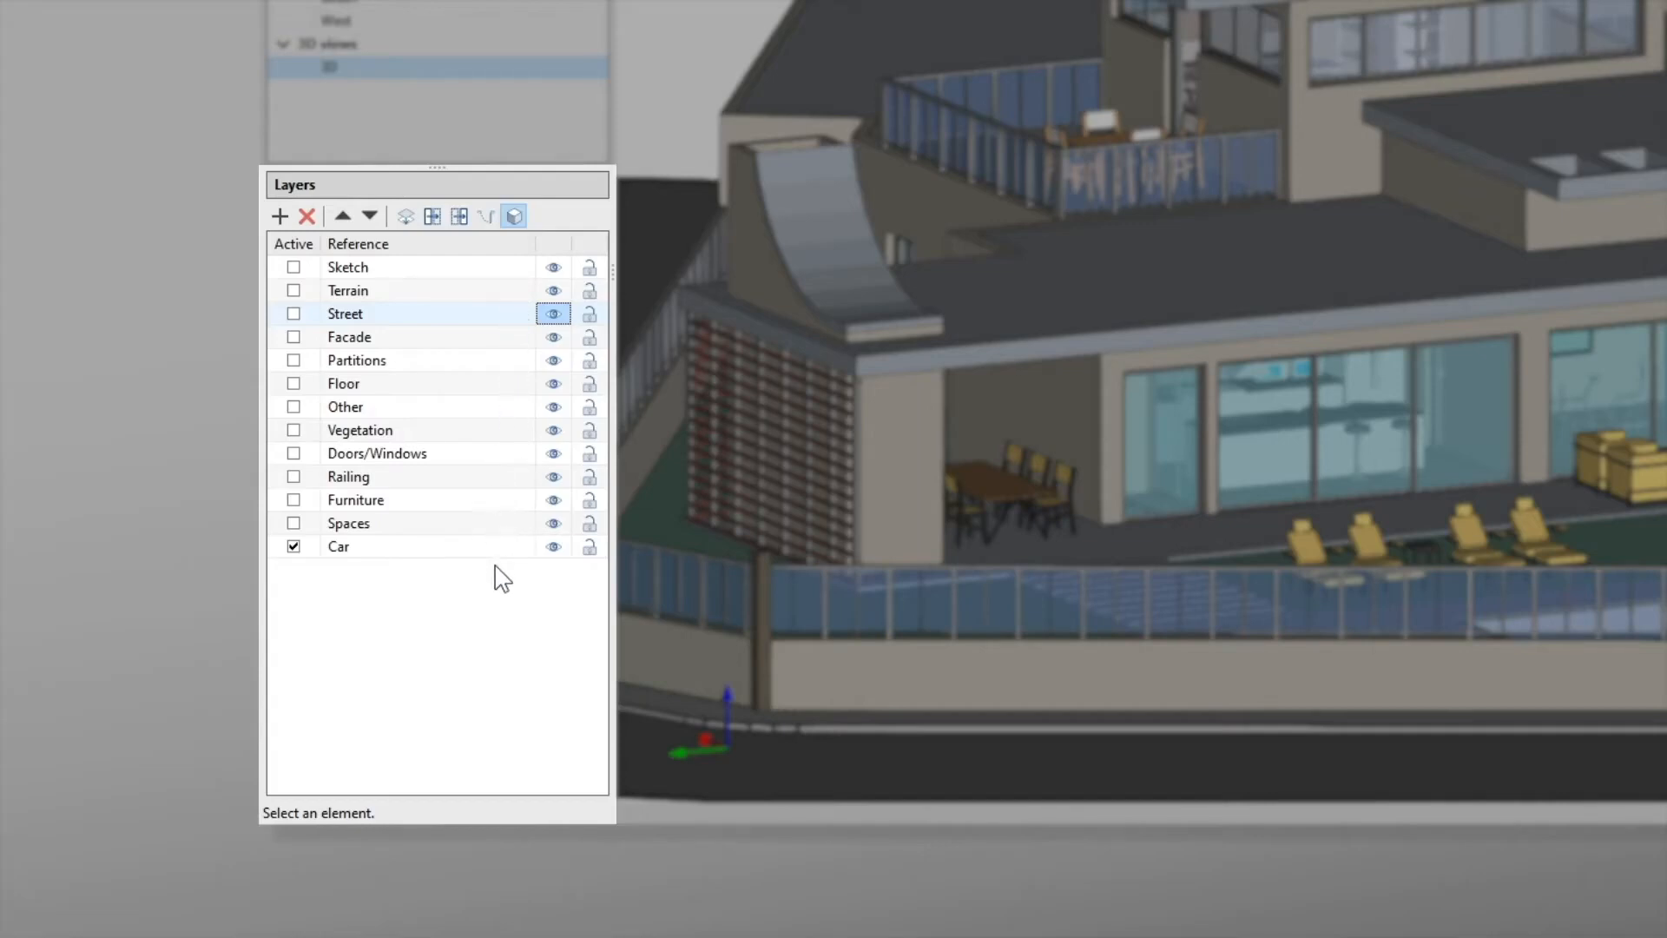
Step: Lock the Spaces, Furniture and Railing layers
left_click(590, 524)
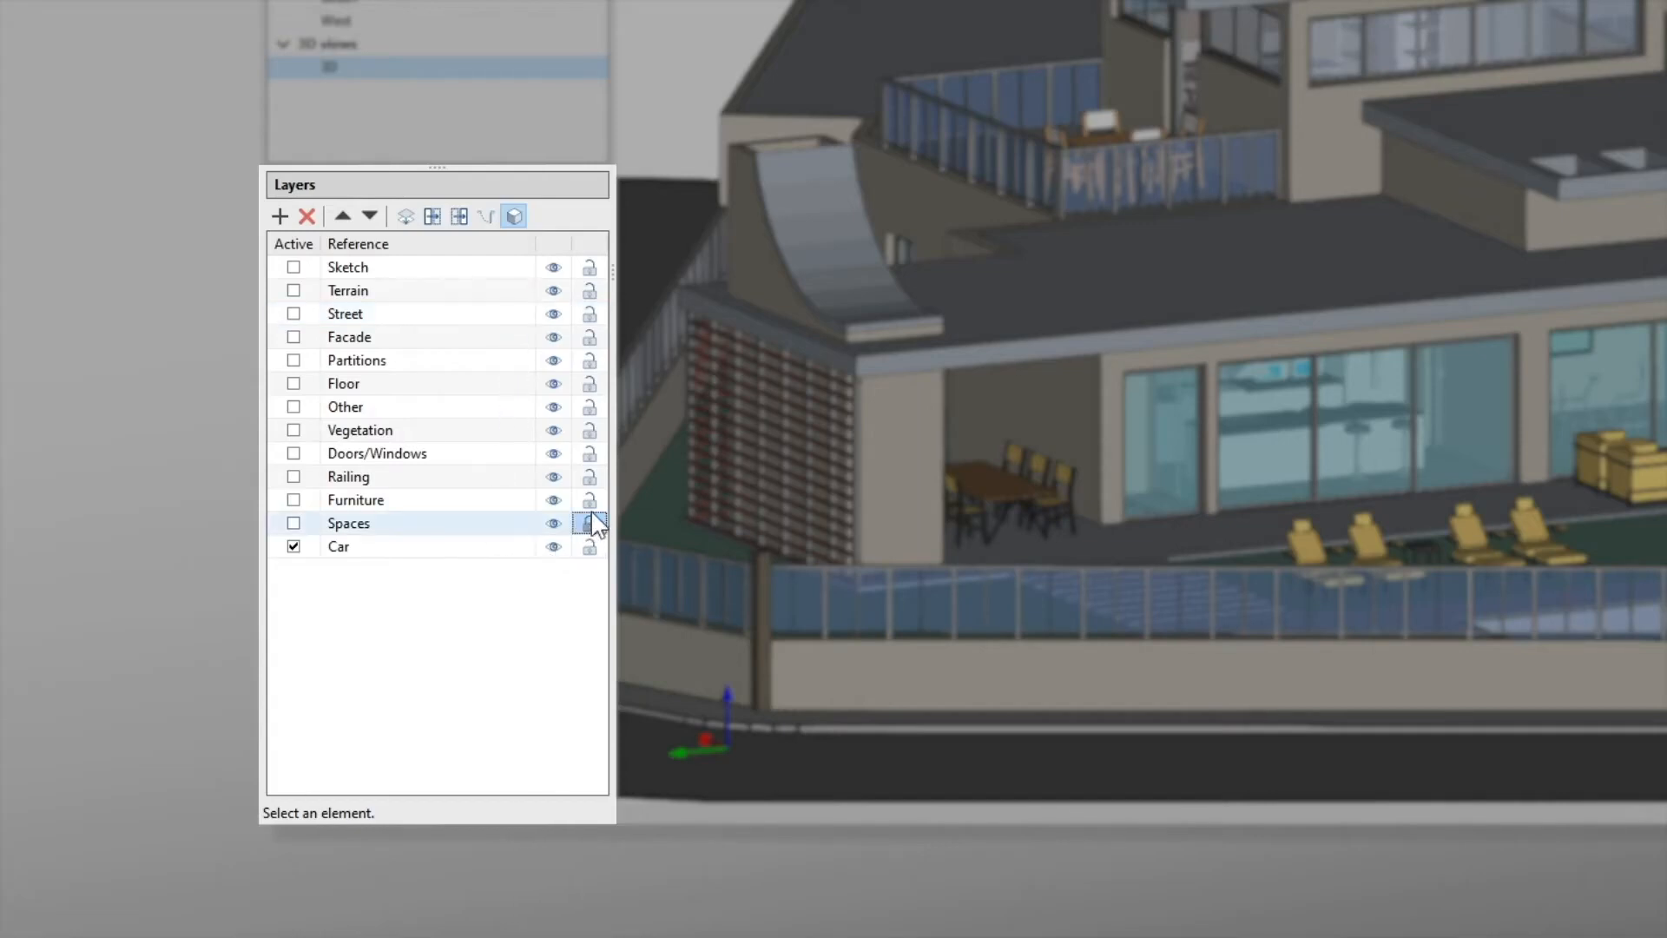
left_click(592, 503)
left_click(592, 482)
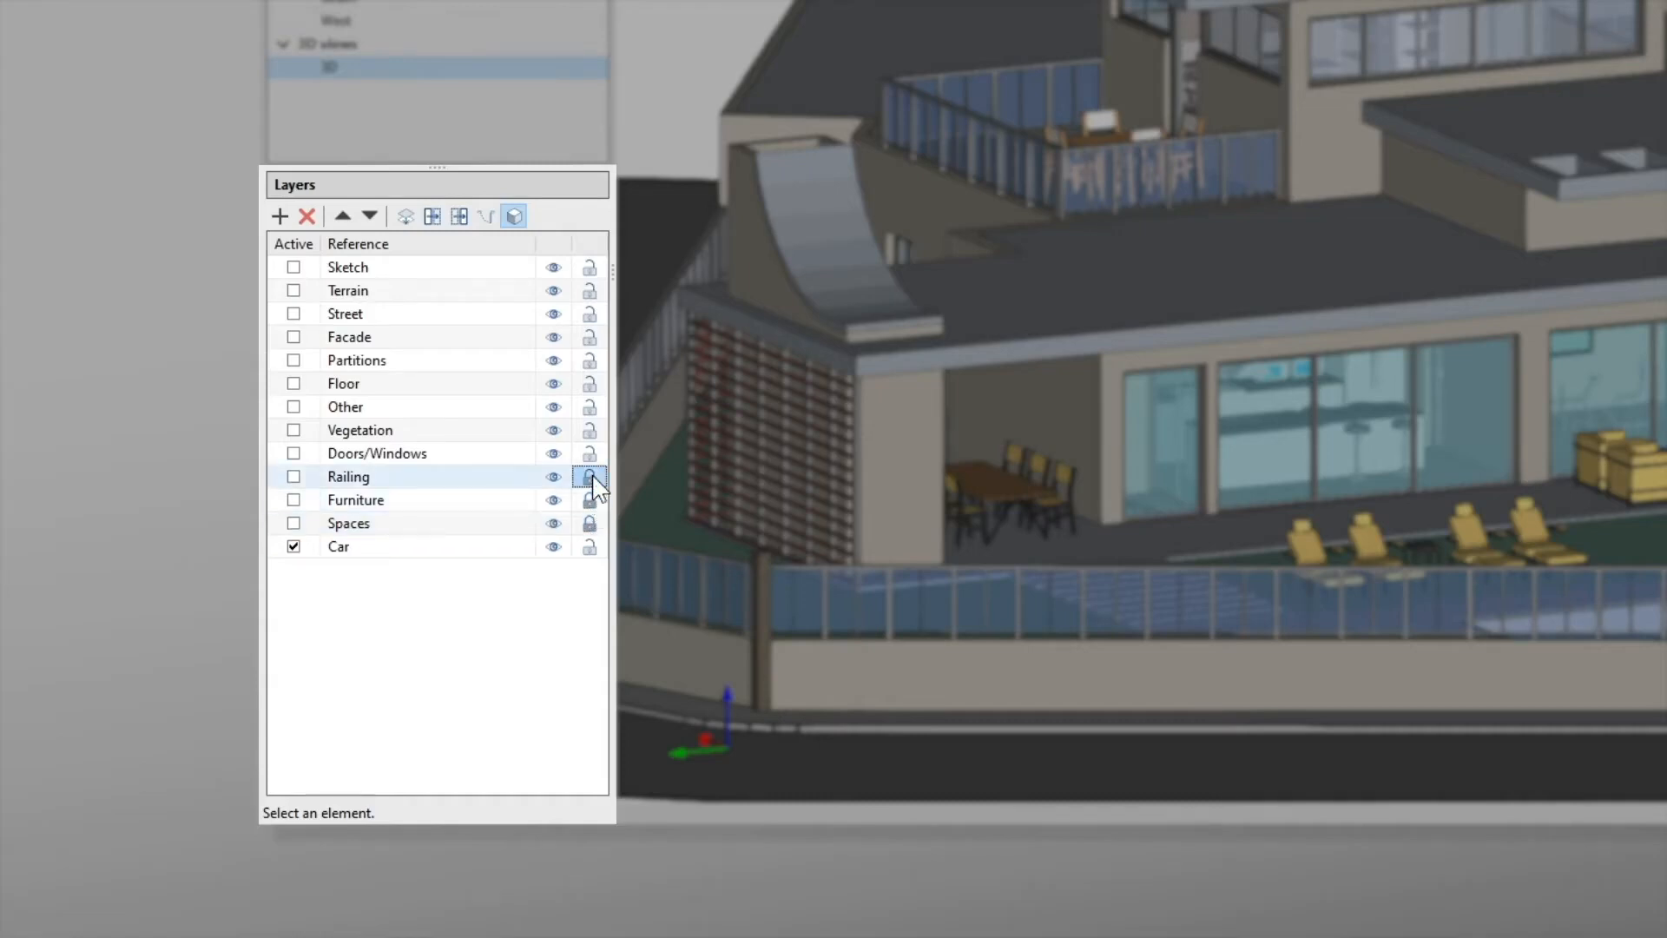
Step: Switch the visibility of the Spaces, Furniture and Railing layers off and back on to check their contents
left_click(554, 523)
left_click(554, 501)
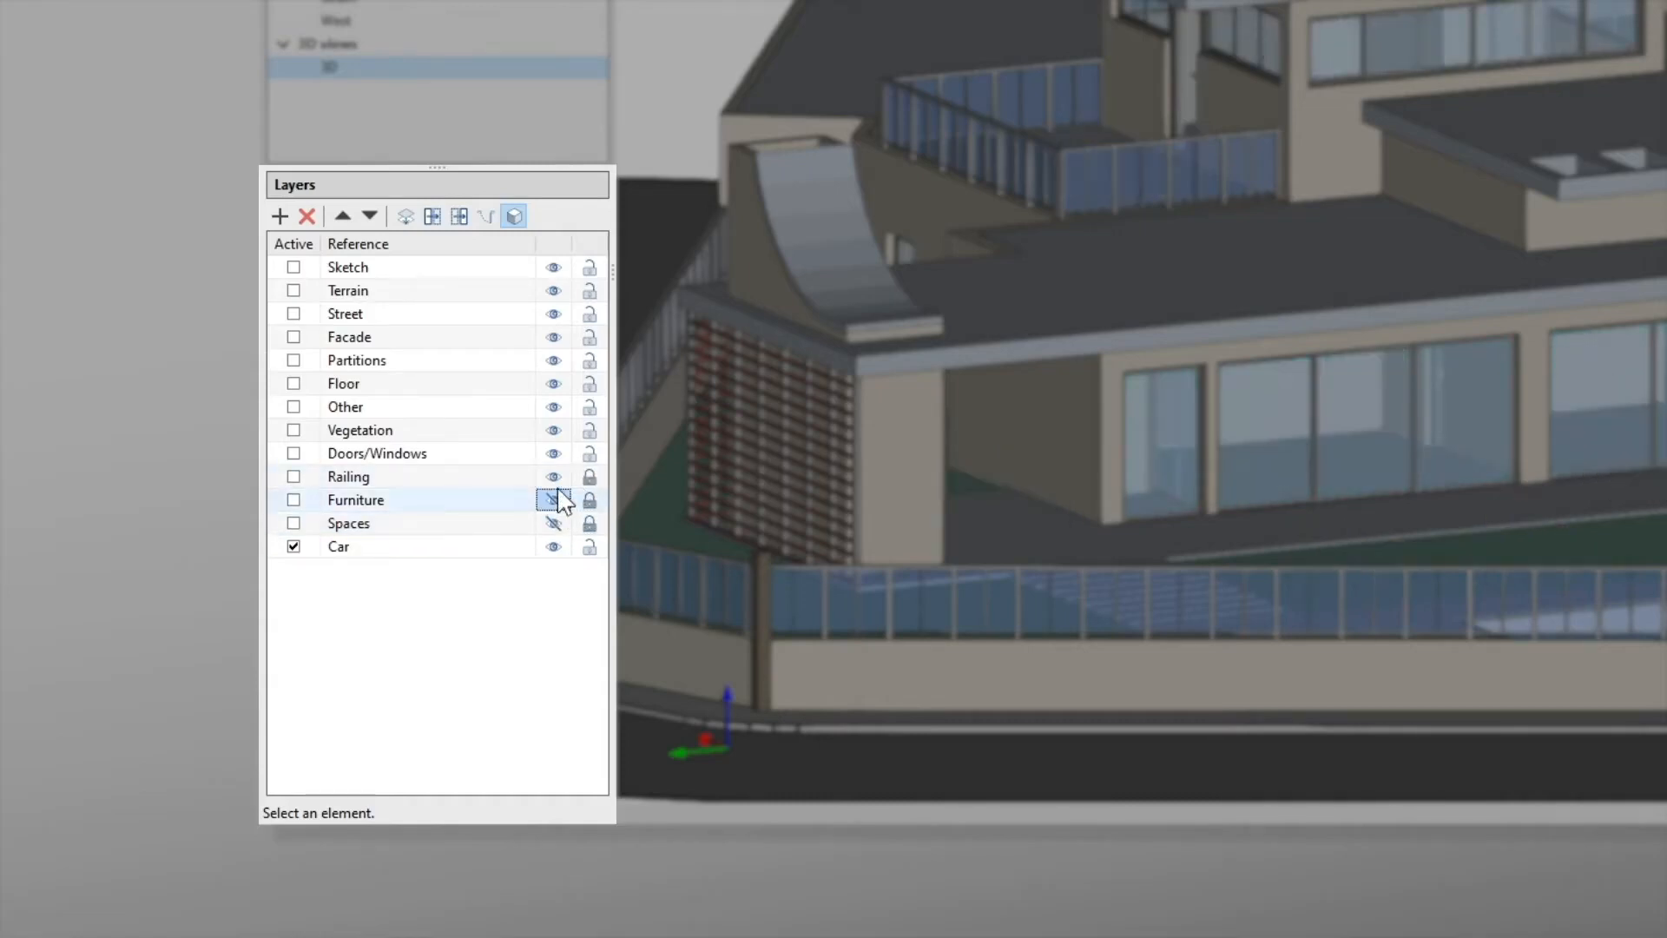
left_click(554, 478)
left_click(554, 476)
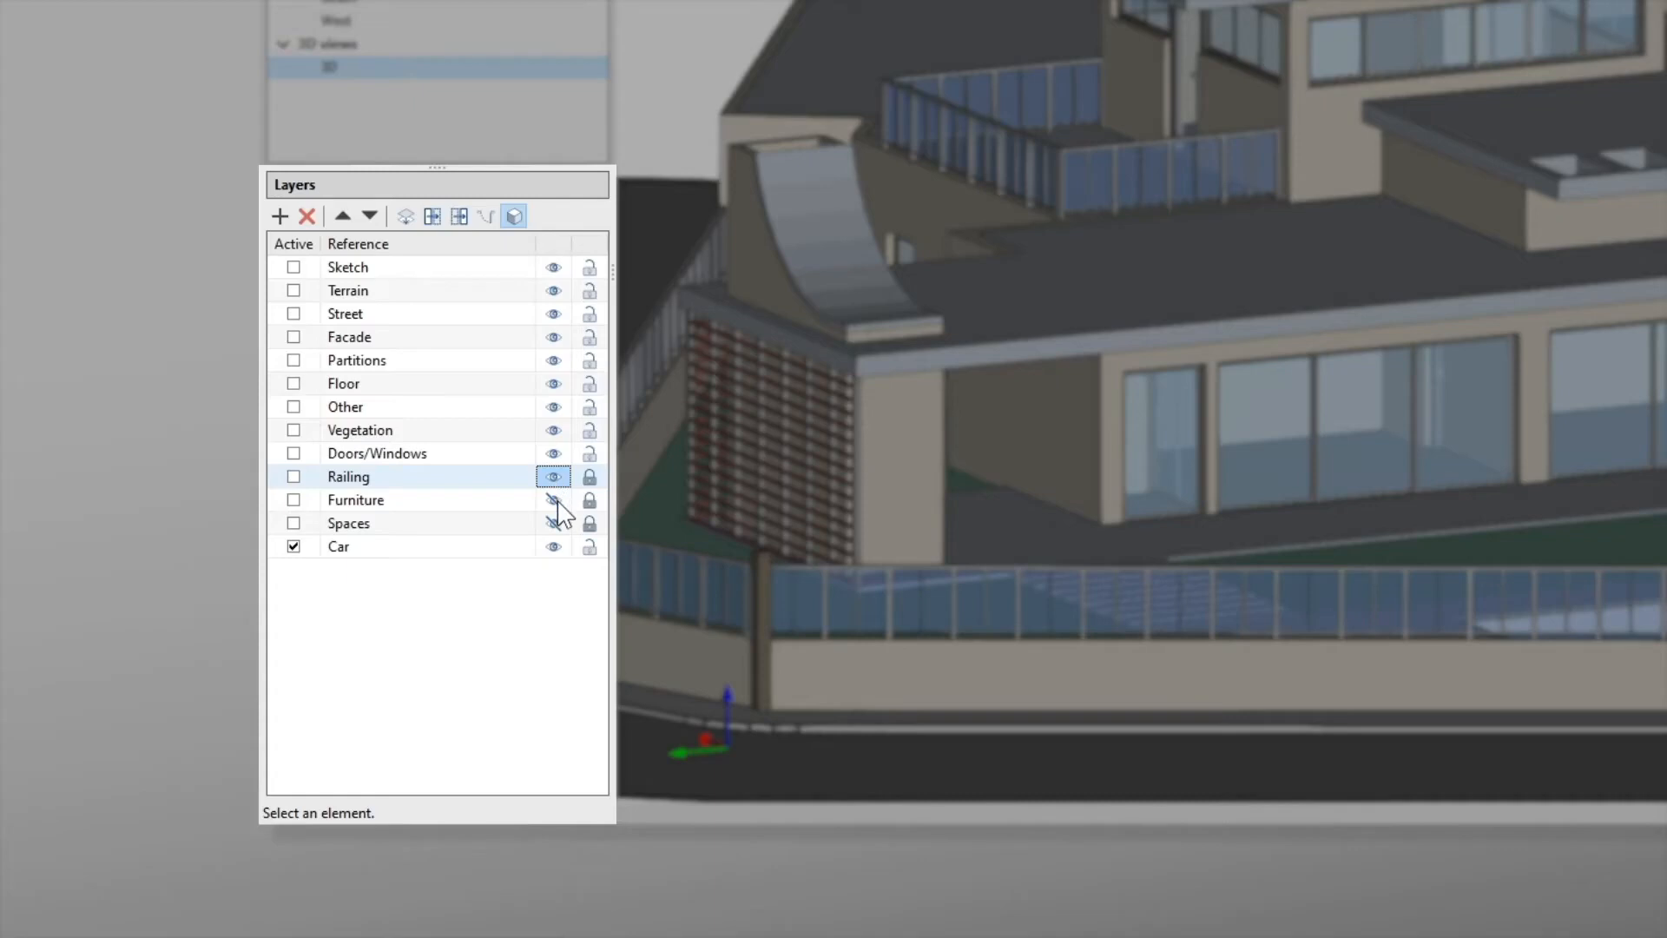
left_click(554, 500)
left_click(554, 523)
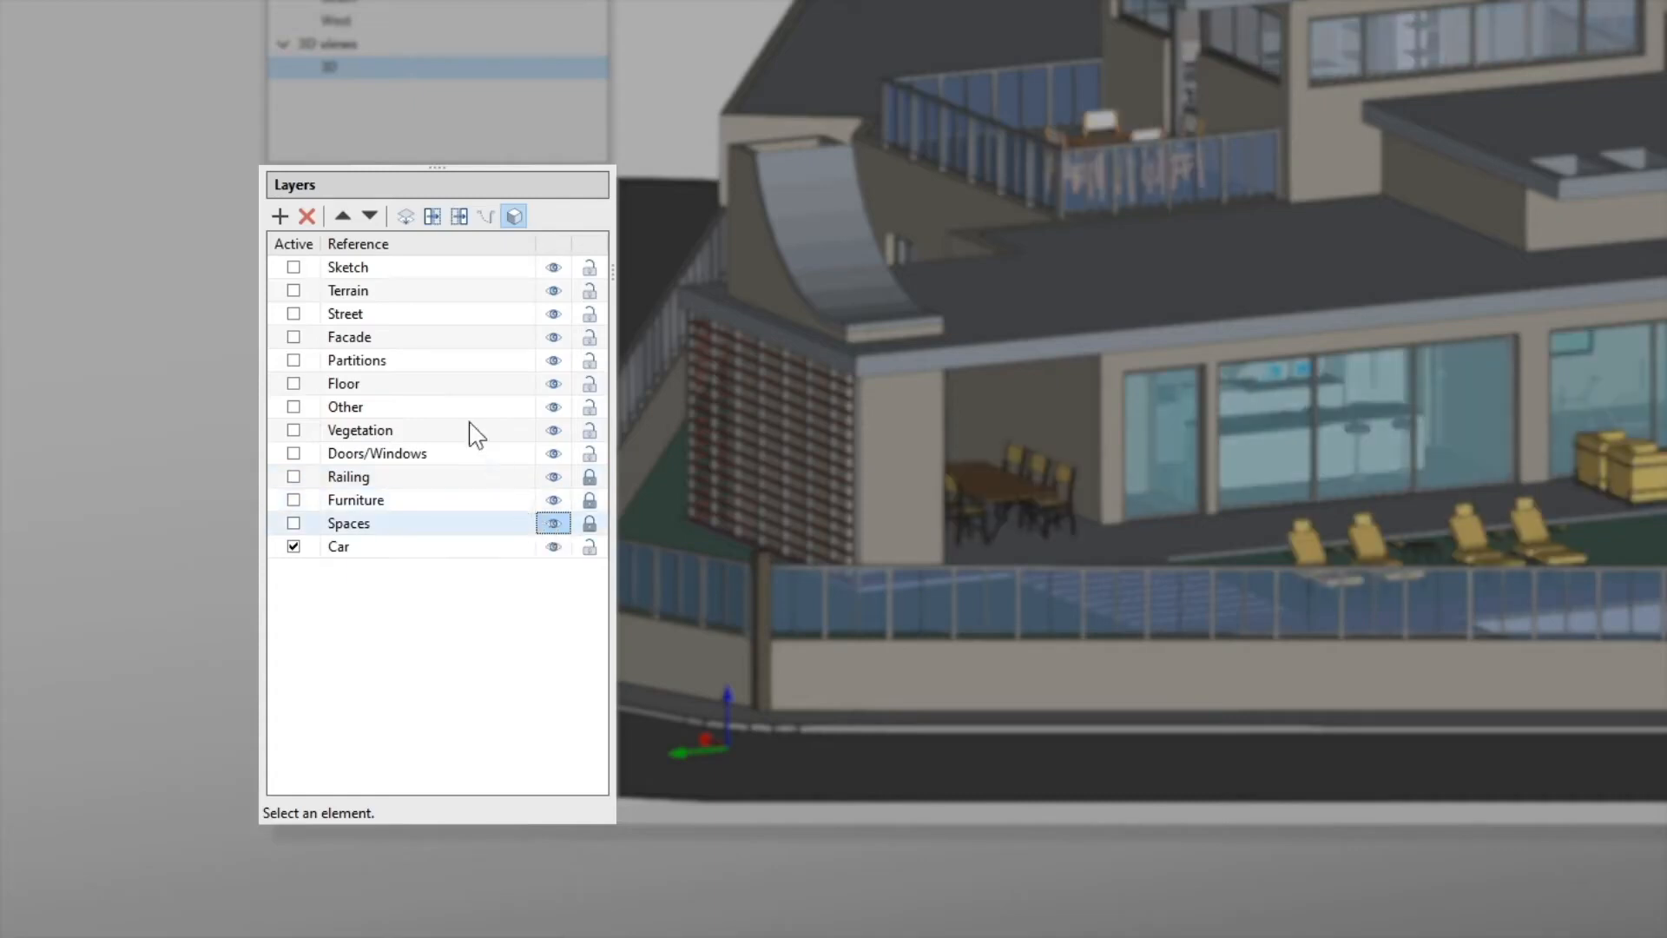
Step: Add five new layers to the end of the layer list
left_click(279, 216)
left_click(286, 224)
left_click(287, 223)
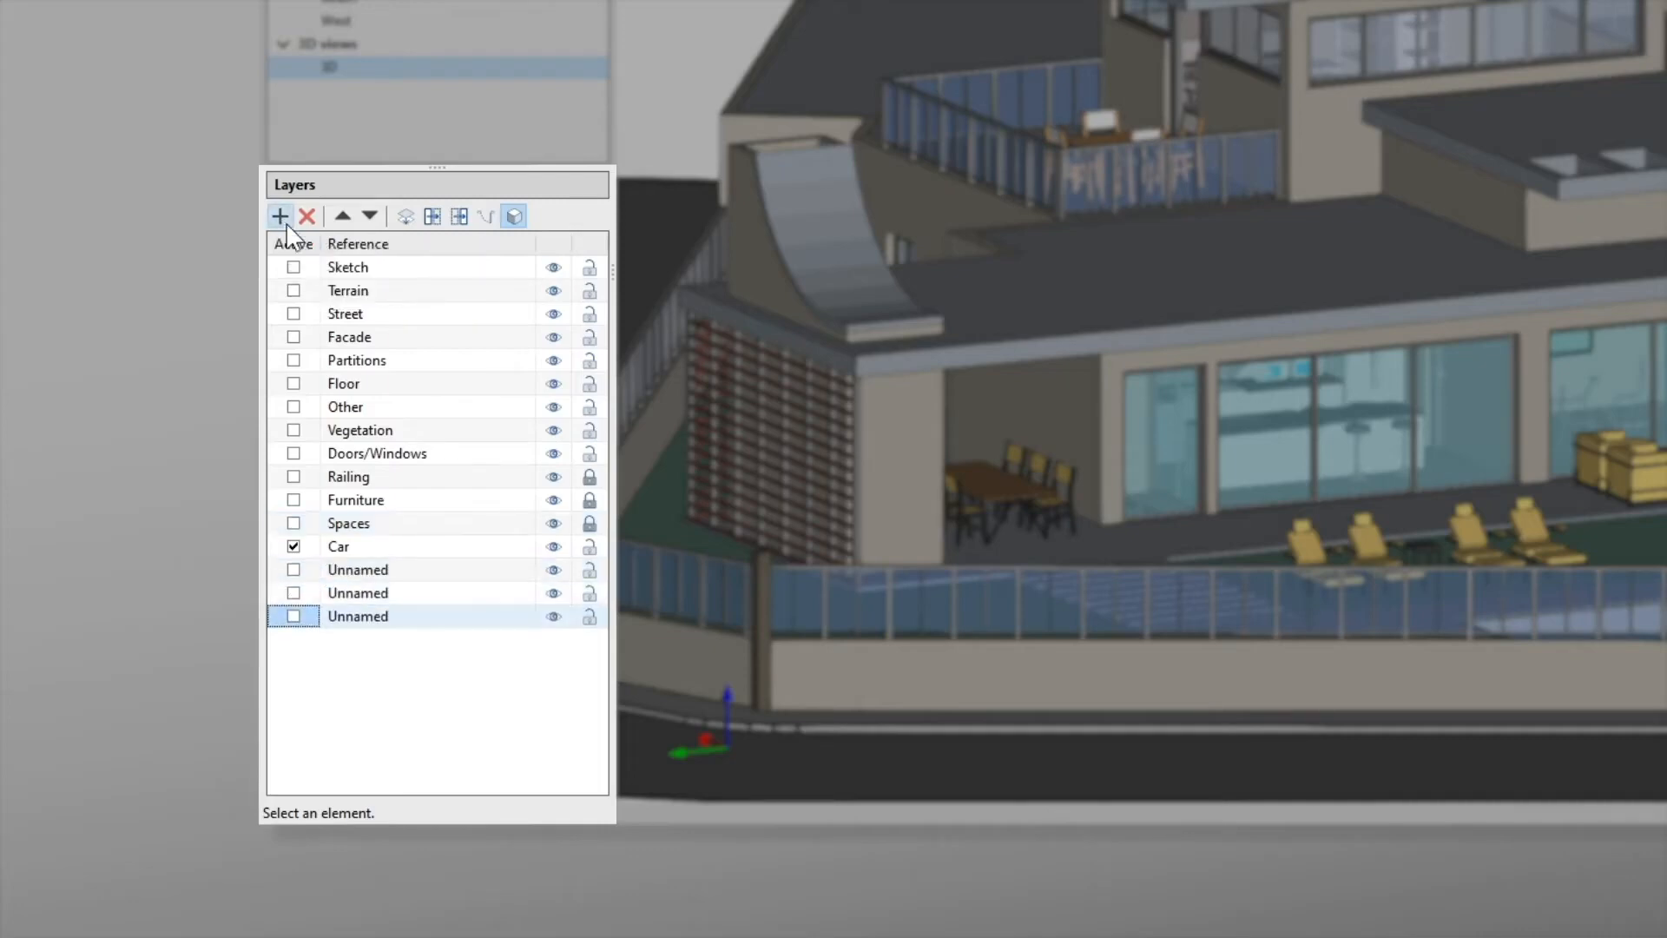
left_click(286, 224)
left_click(287, 224)
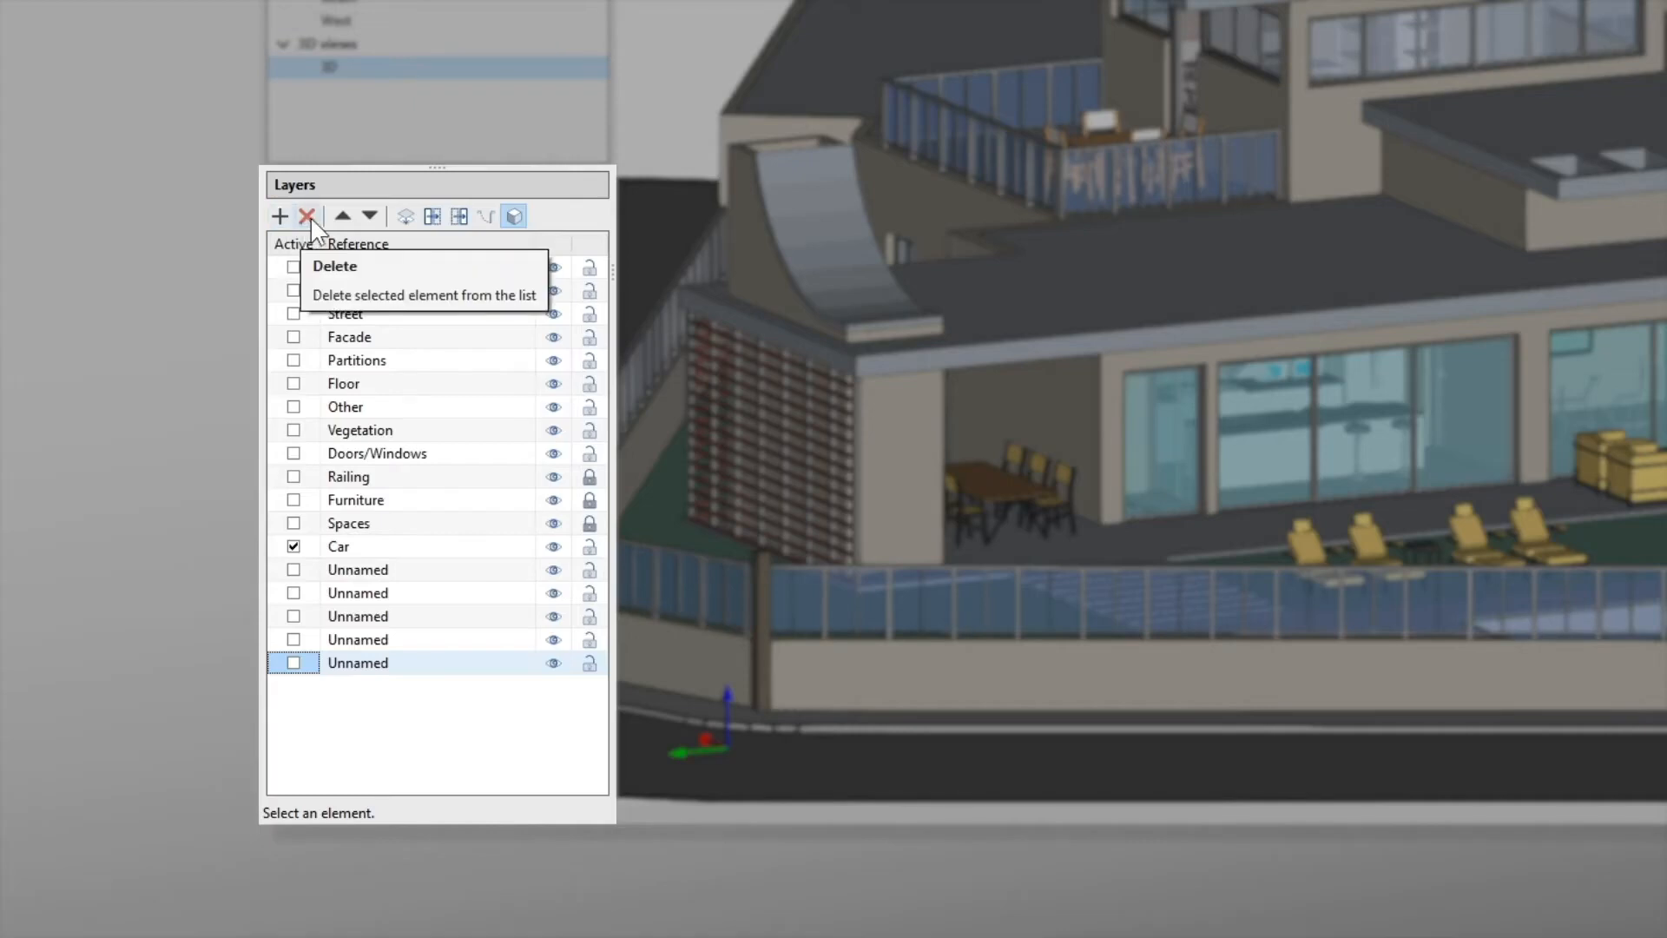
Step: Delete the last two unnamed layers from the layer list
left_click(308, 216)
right_click(379, 644)
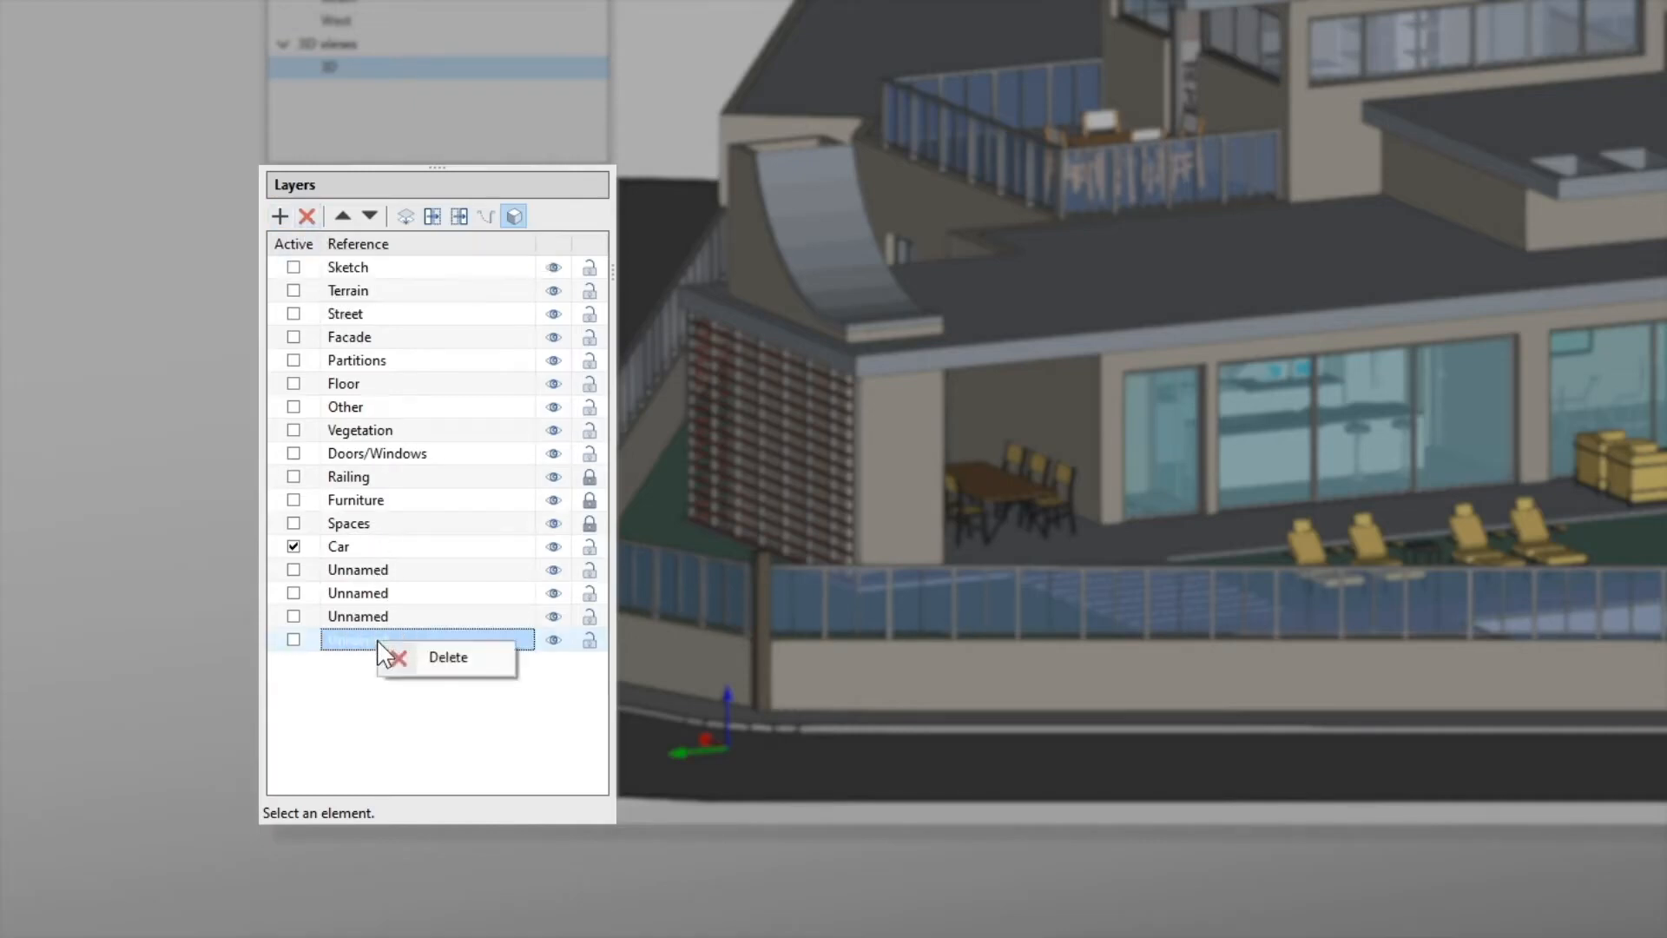
left_click(431, 656)
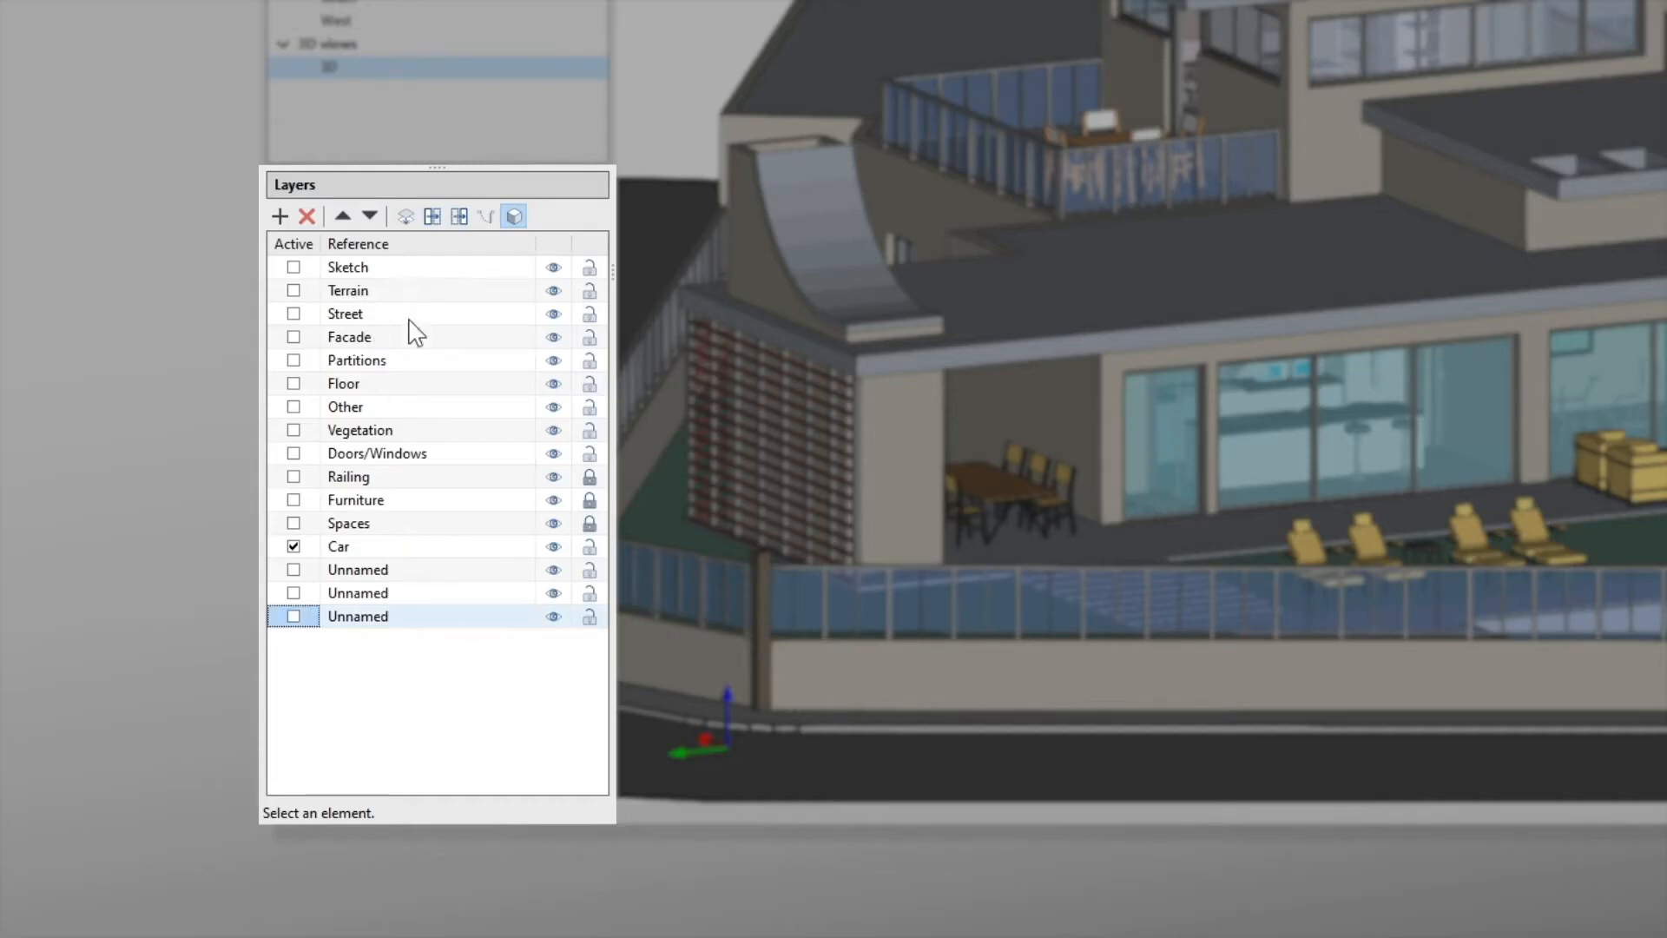
Step: Rename the three unnamed layers as A, B and C
left_click(431, 569)
left_click(366, 571)
left_click(362, 570)
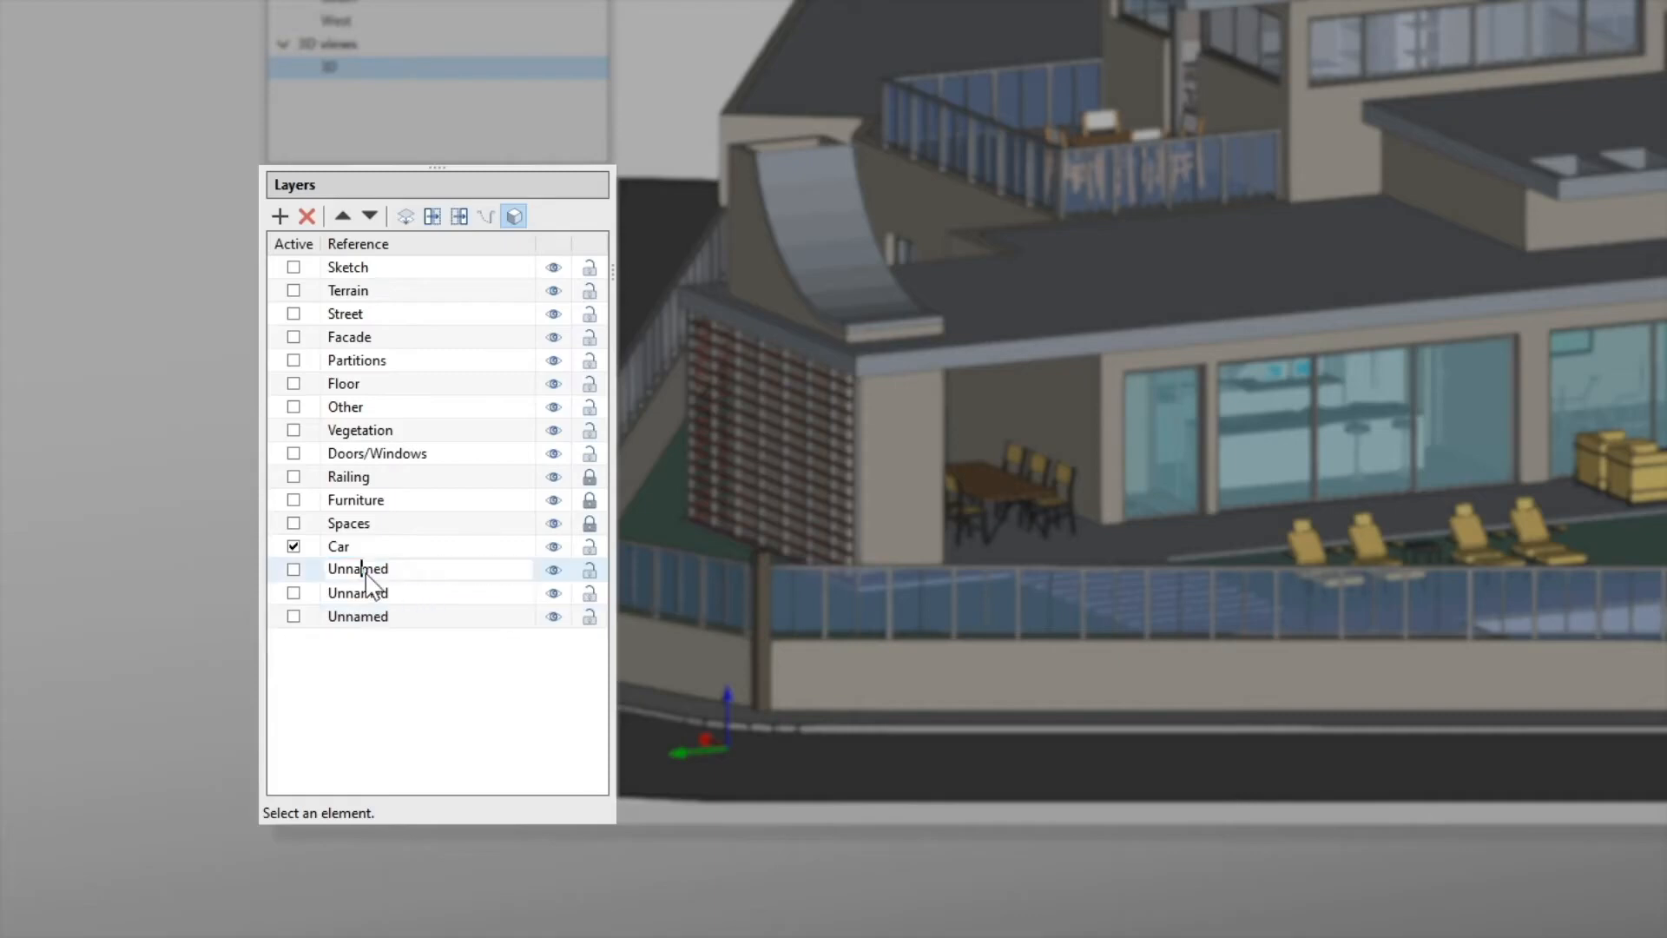
double_click(366, 571)
type("A")
double_click(375, 592)
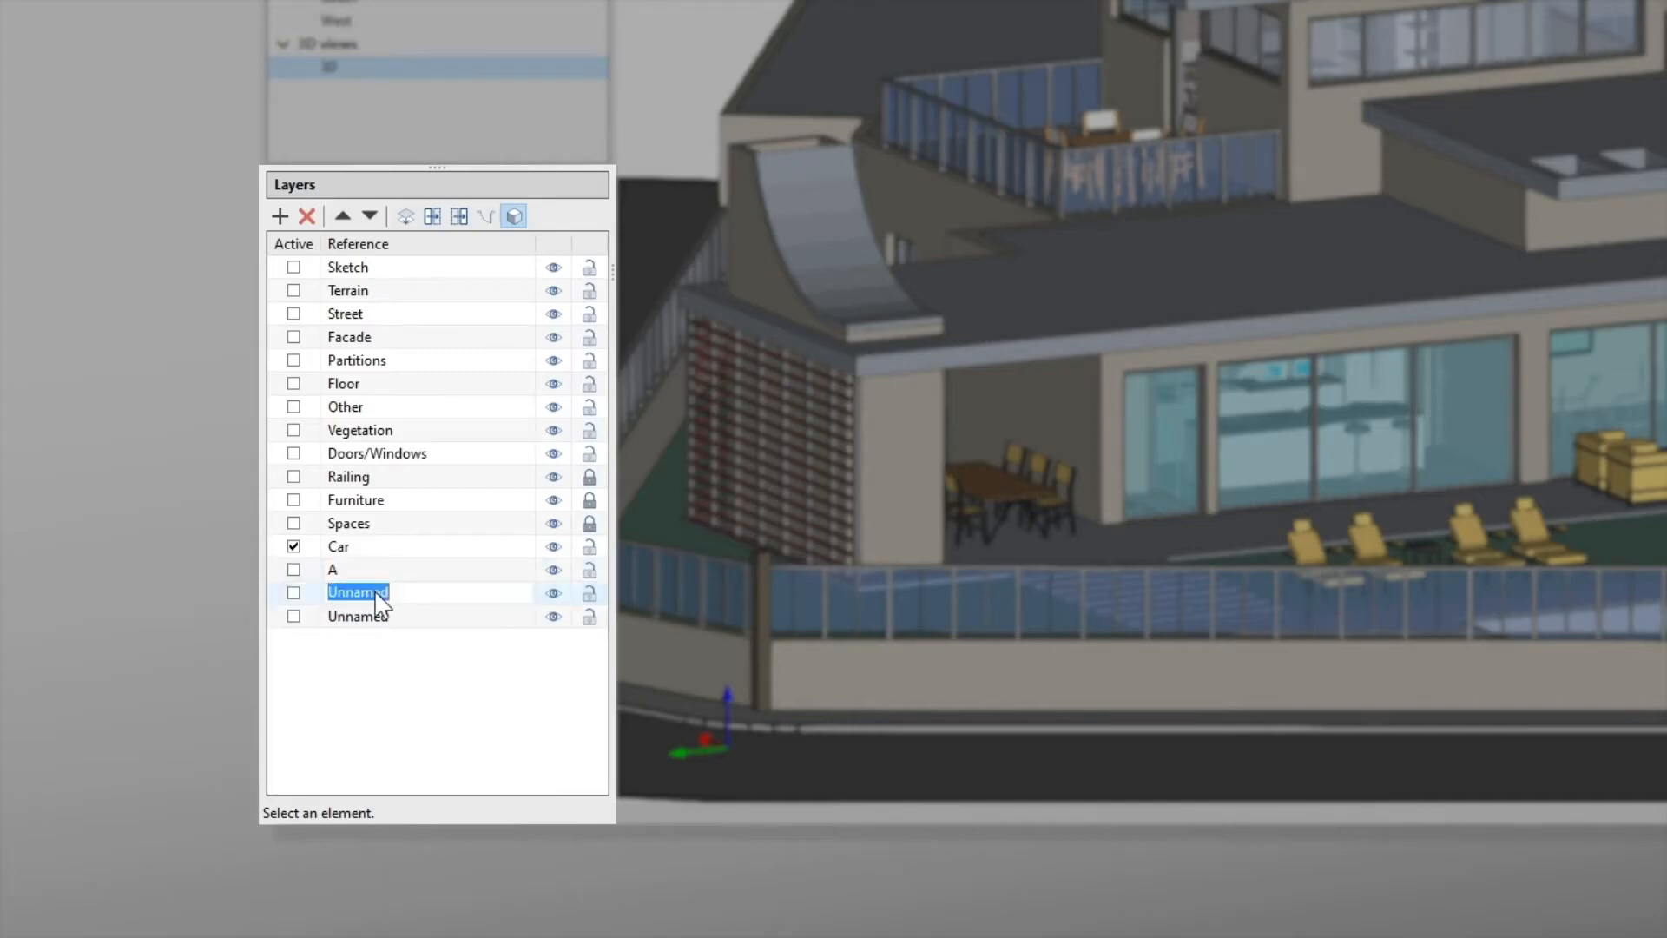
type("B")
double_click(381, 618)
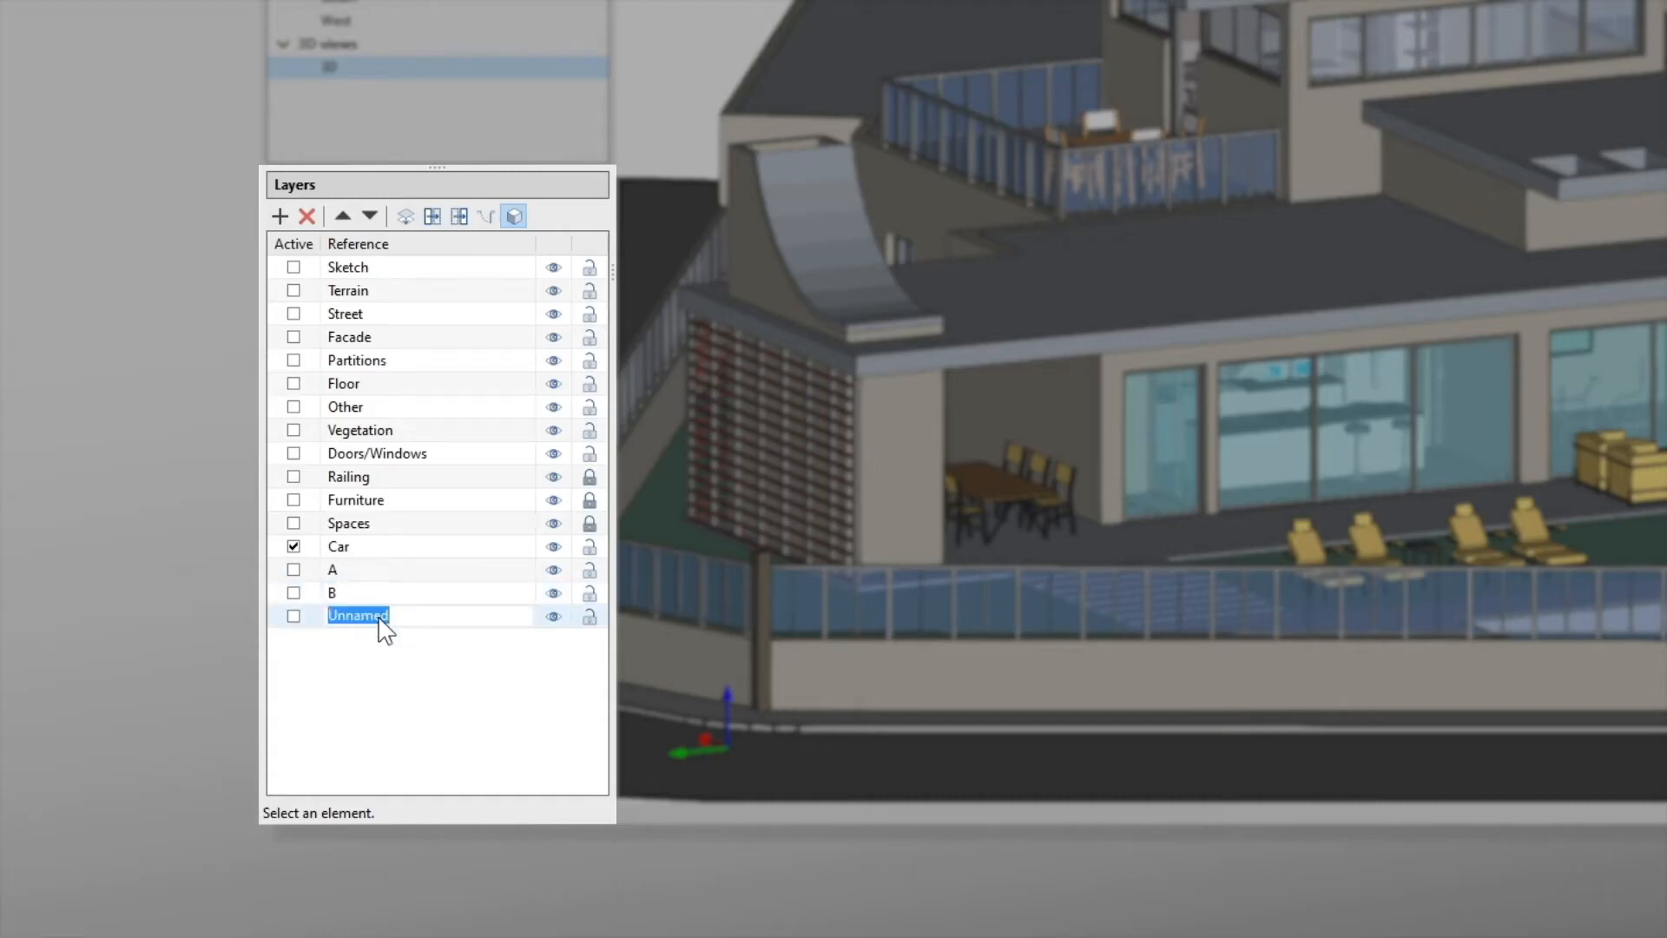
type("C")
left_click(401, 683)
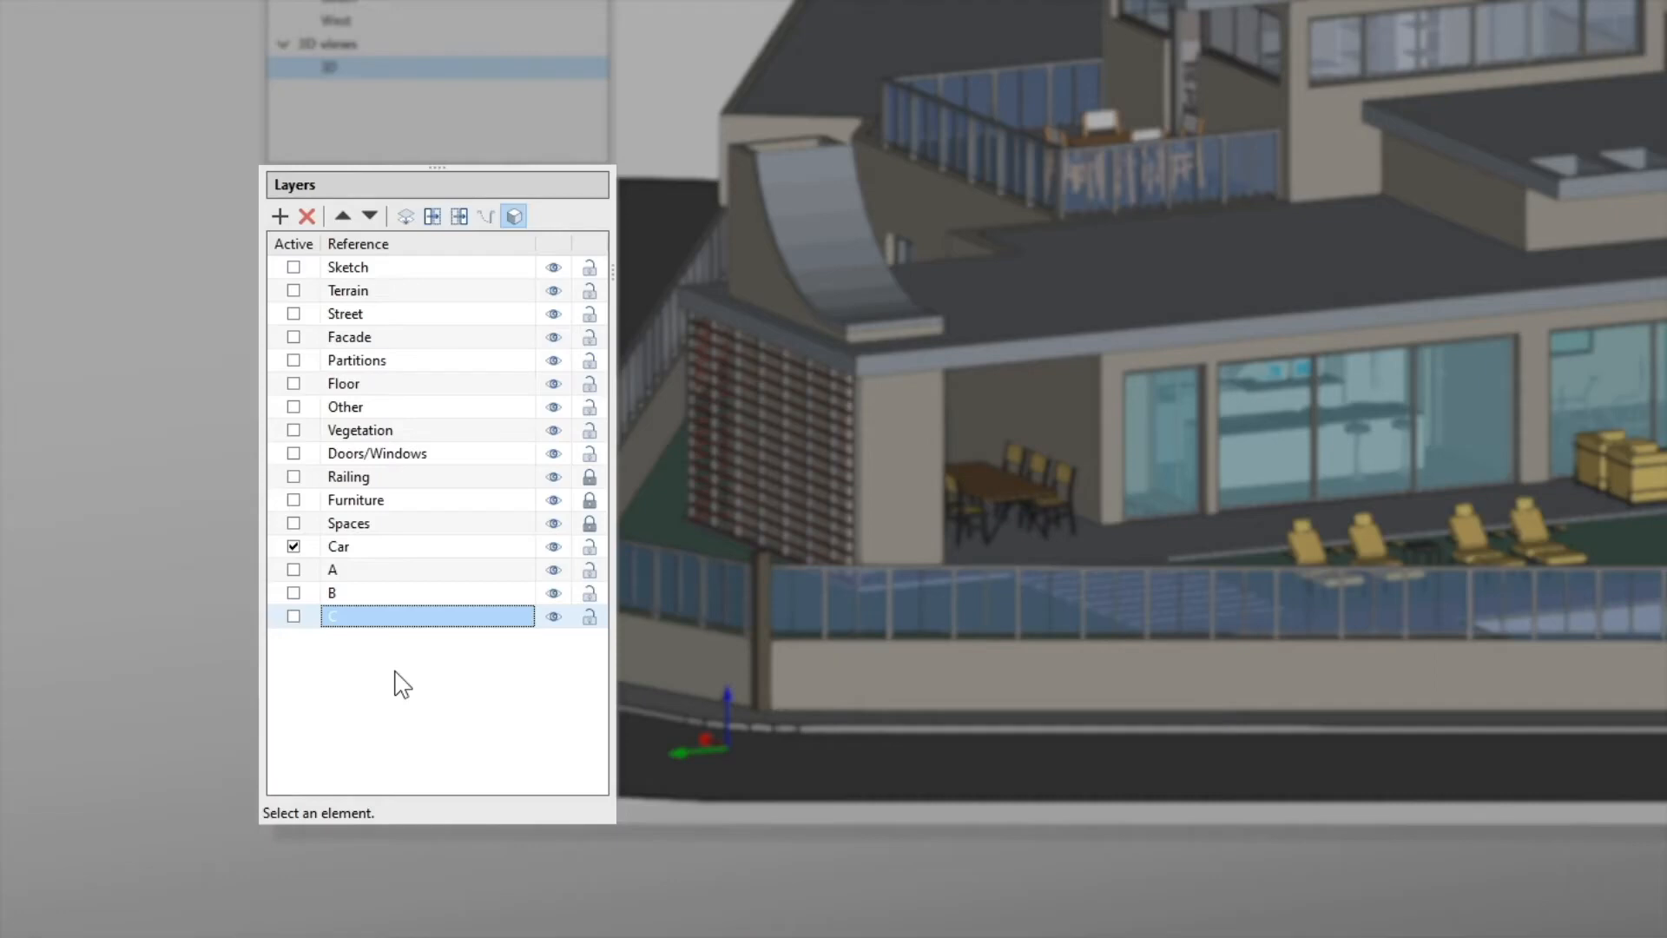
Step: Select layers A, B and C together and move them up the list to just above Railing
left_click_drag(431, 664, 376, 565)
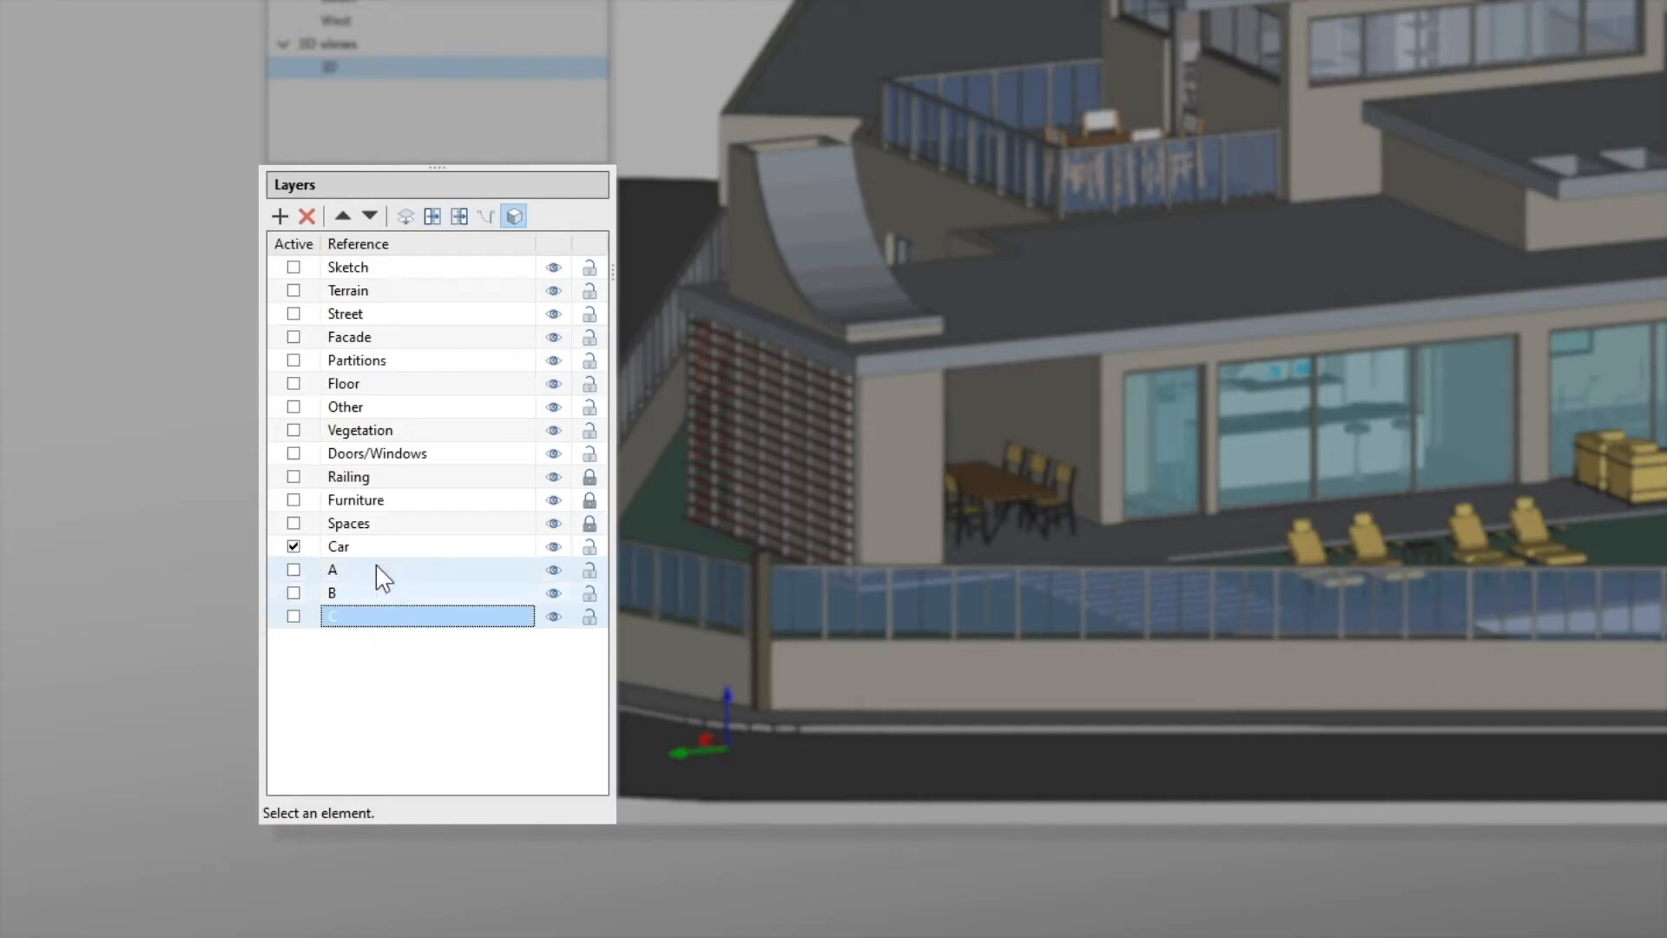
left_click(343, 217)
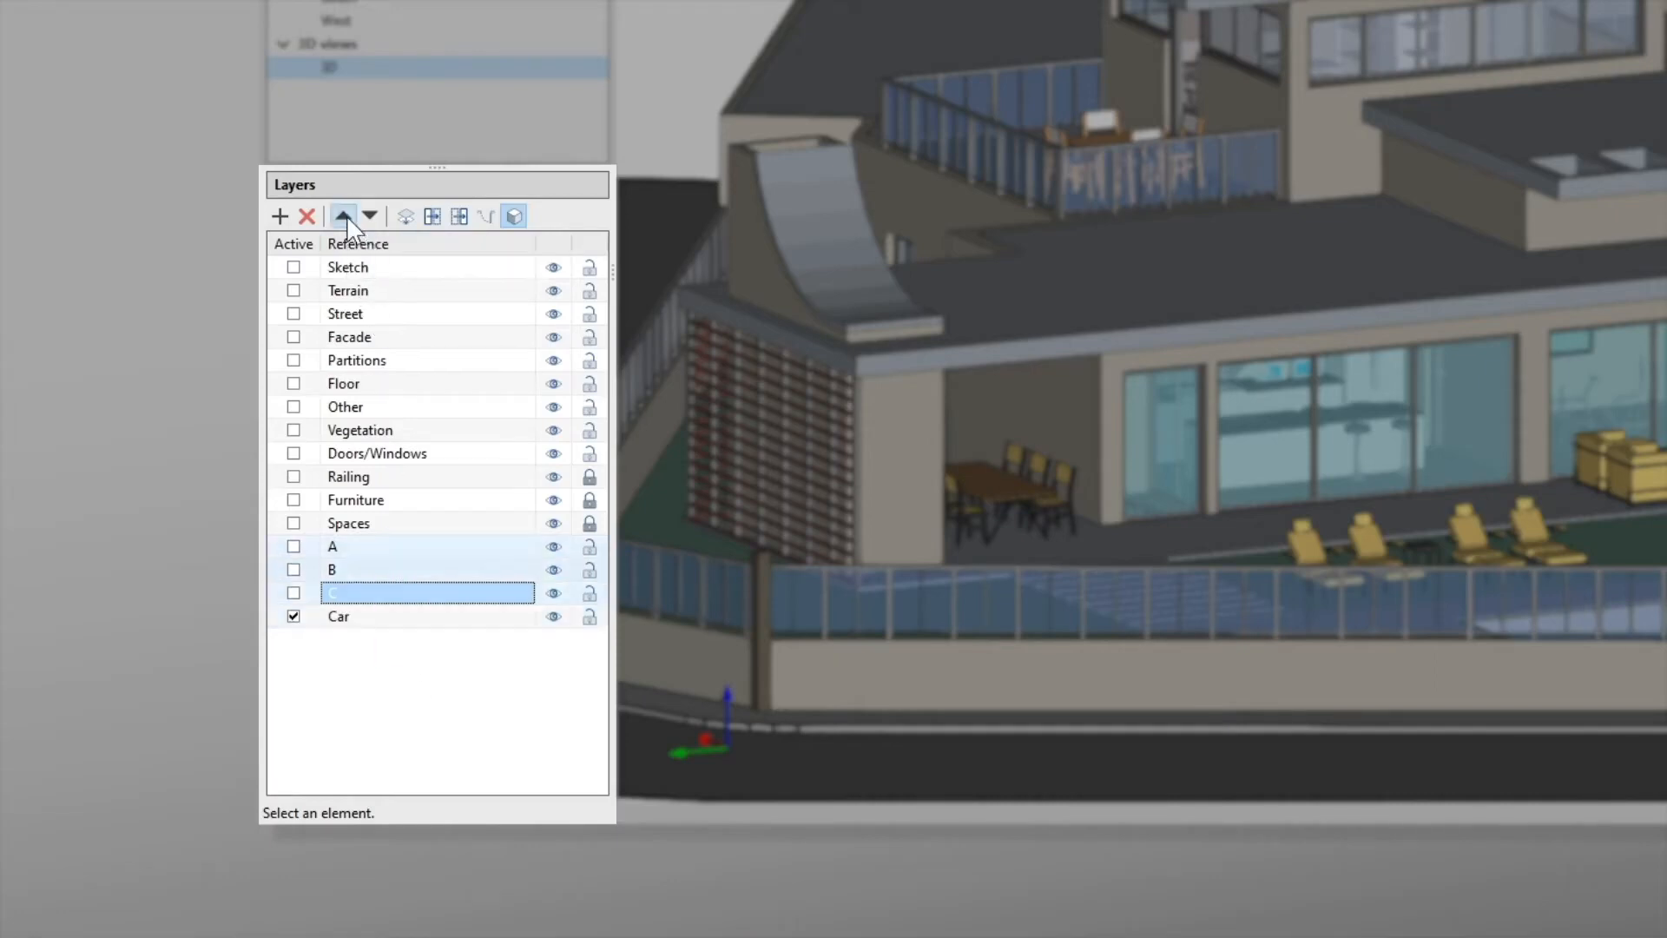
left_click(343, 217)
left_click(344, 217)
left_click(344, 217)
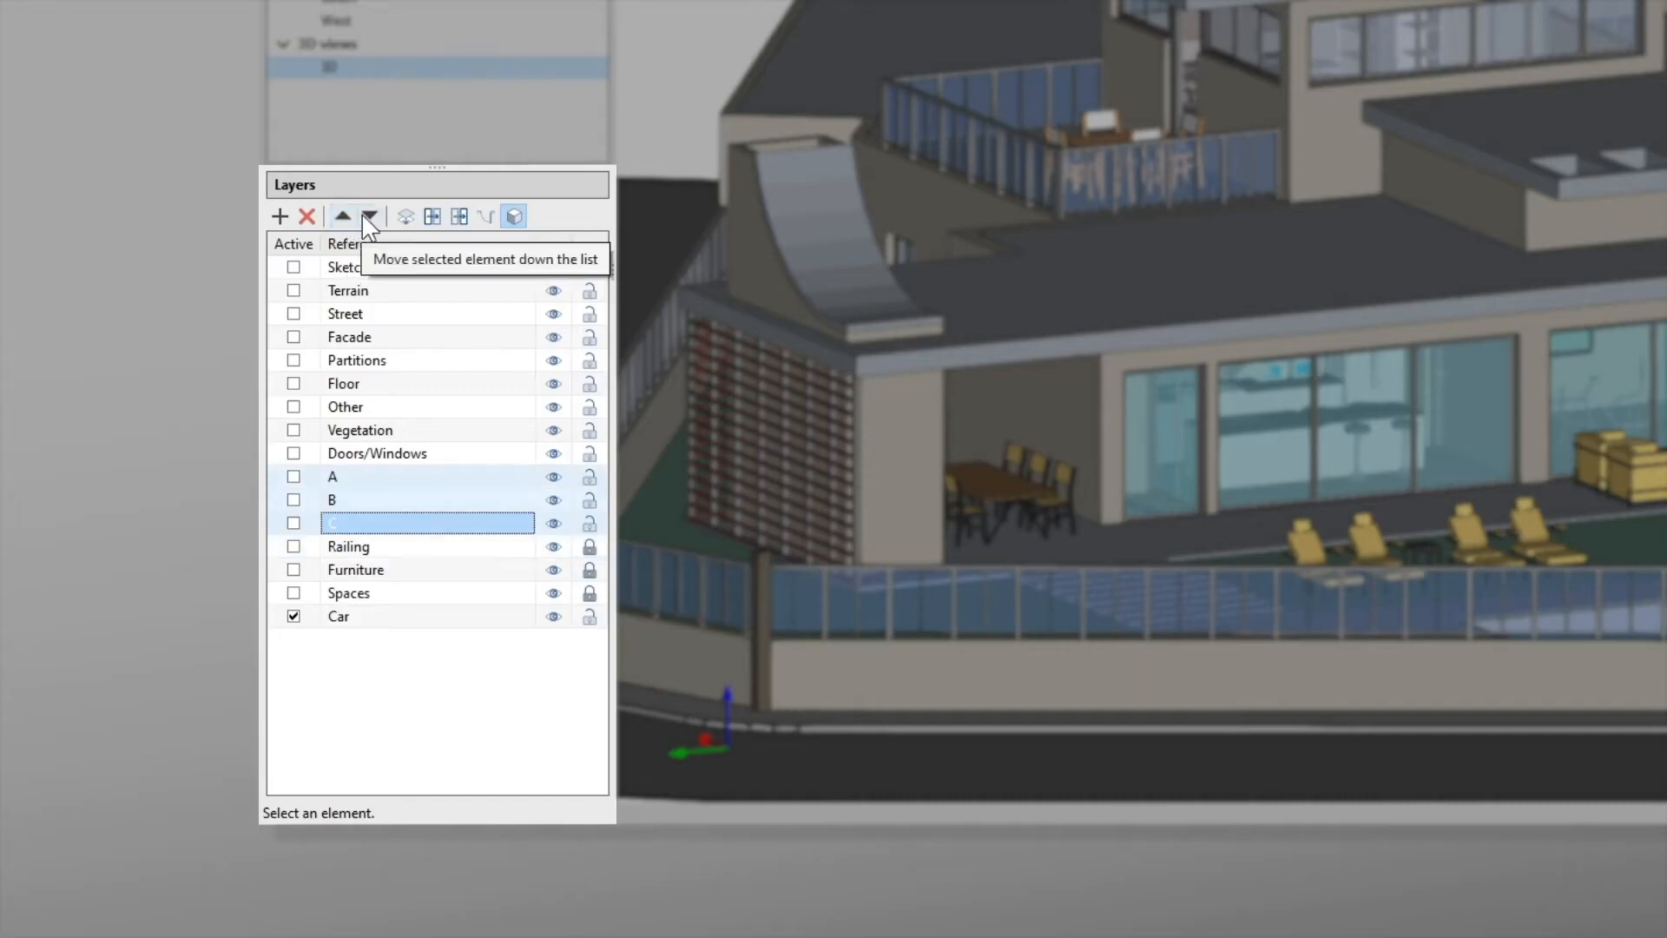
Step: Move the selected layers A, B and C back down the list to below Car
left_click(369, 217)
left_click(370, 217)
left_click(370, 217)
left_click(370, 217)
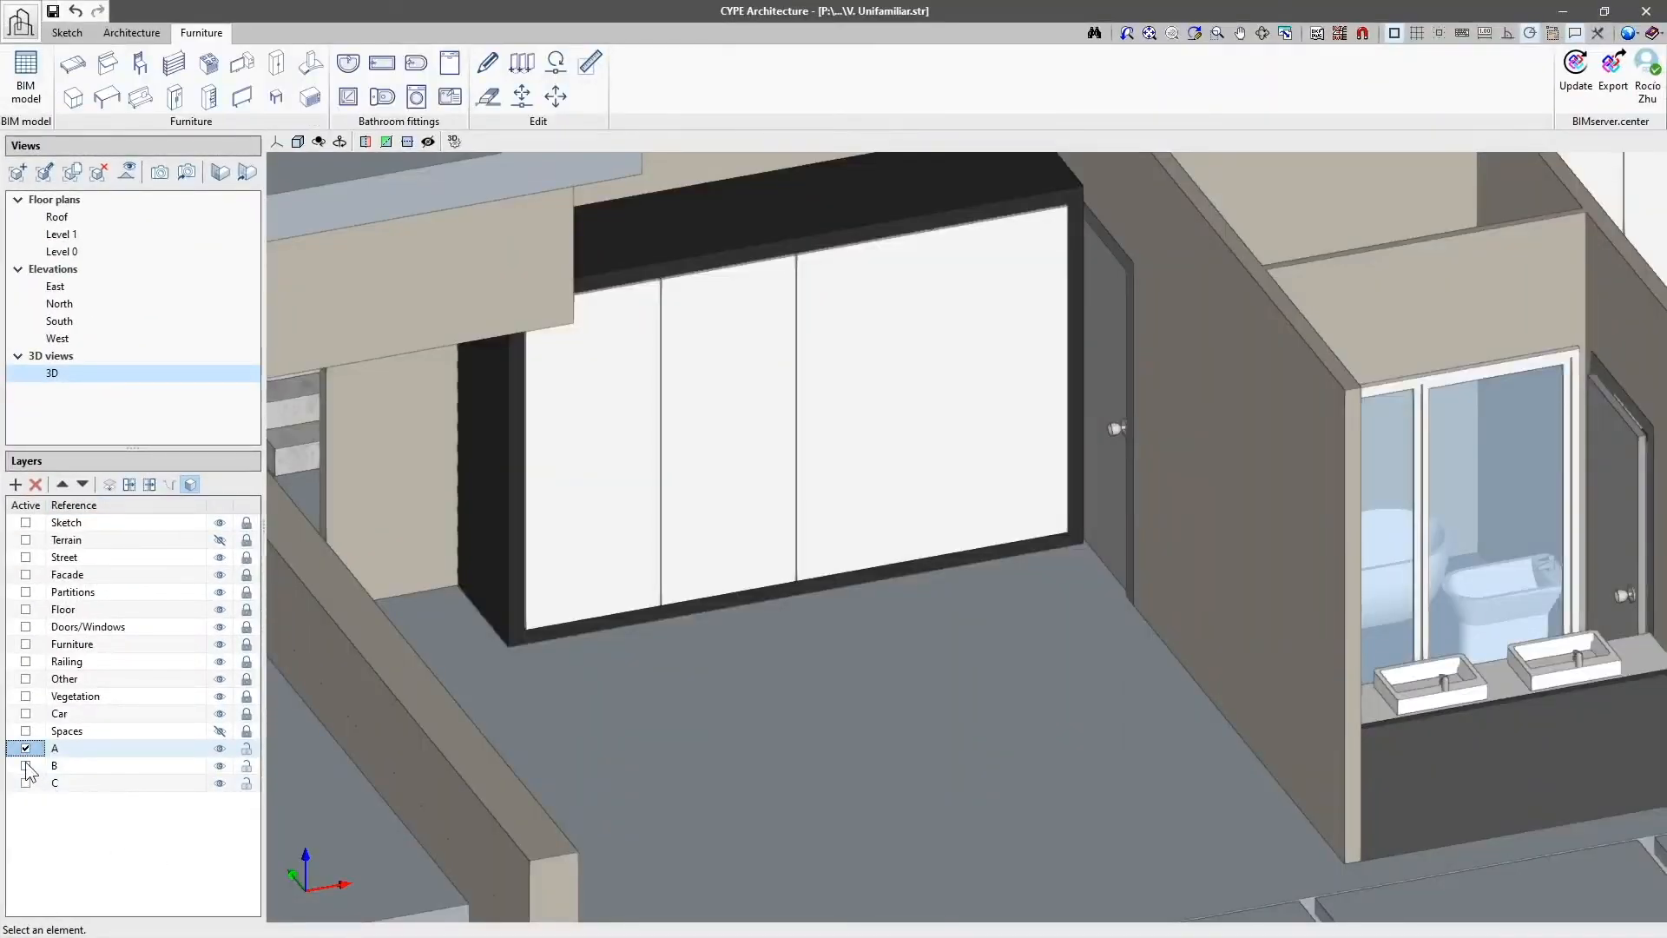
Step: Make layer A active and place an office desk, model Basic modern table, on Level 0 along the wall beside the door
left_click(25, 747)
left_click(92, 748)
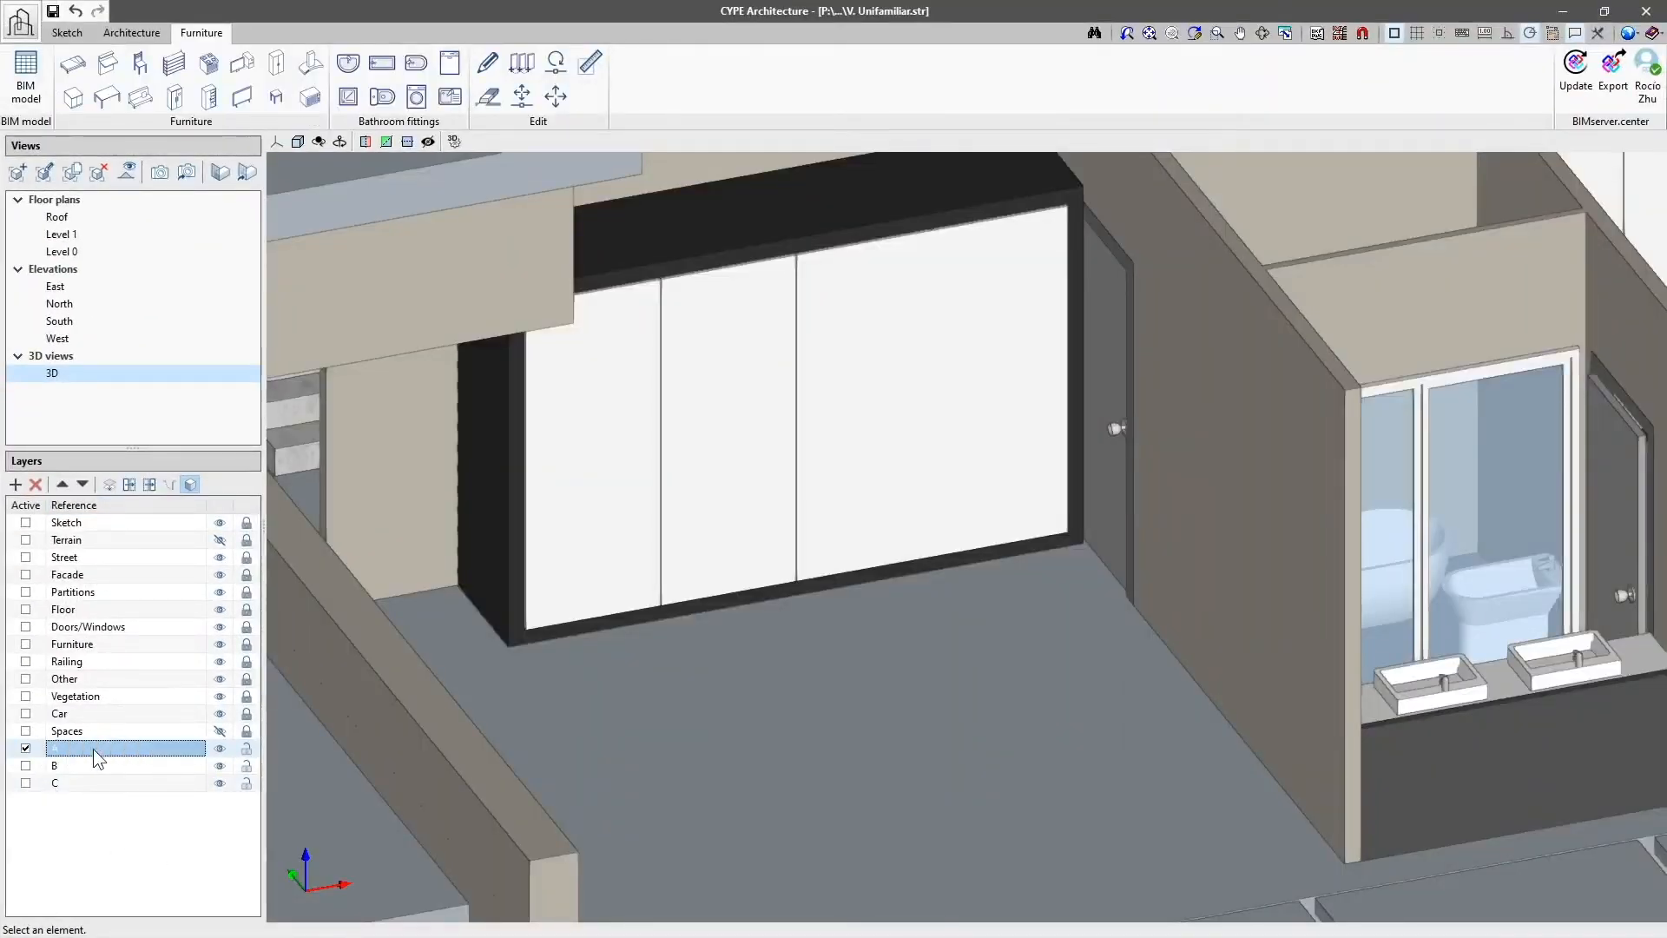
left_click(94, 106)
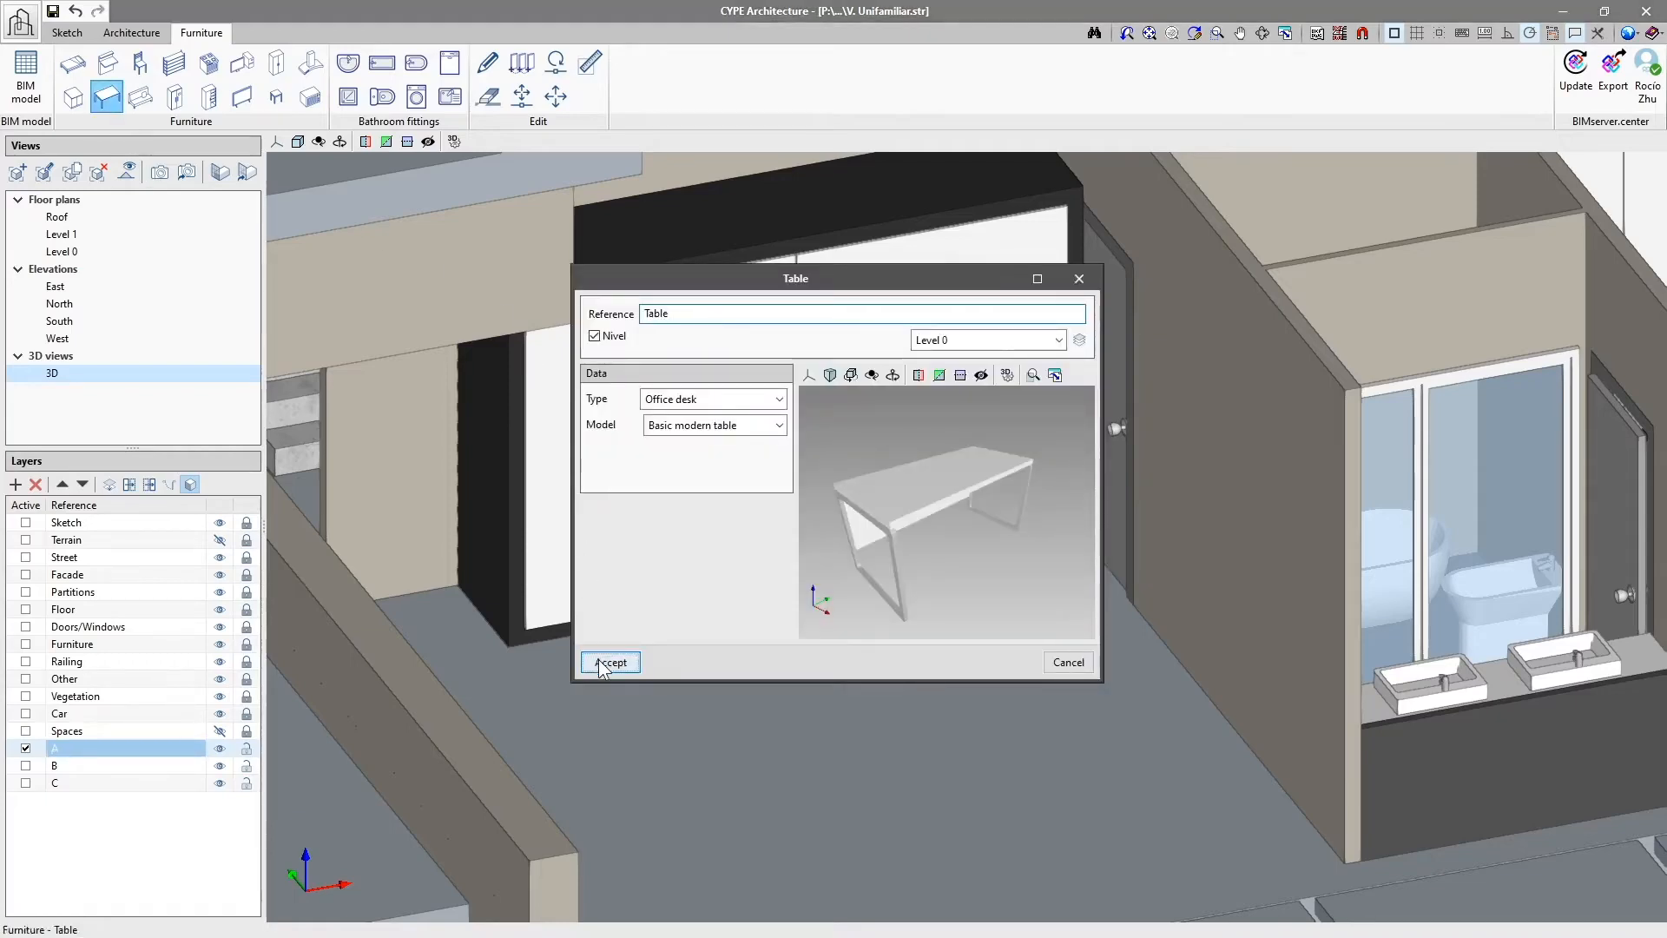
left_click(609, 662)
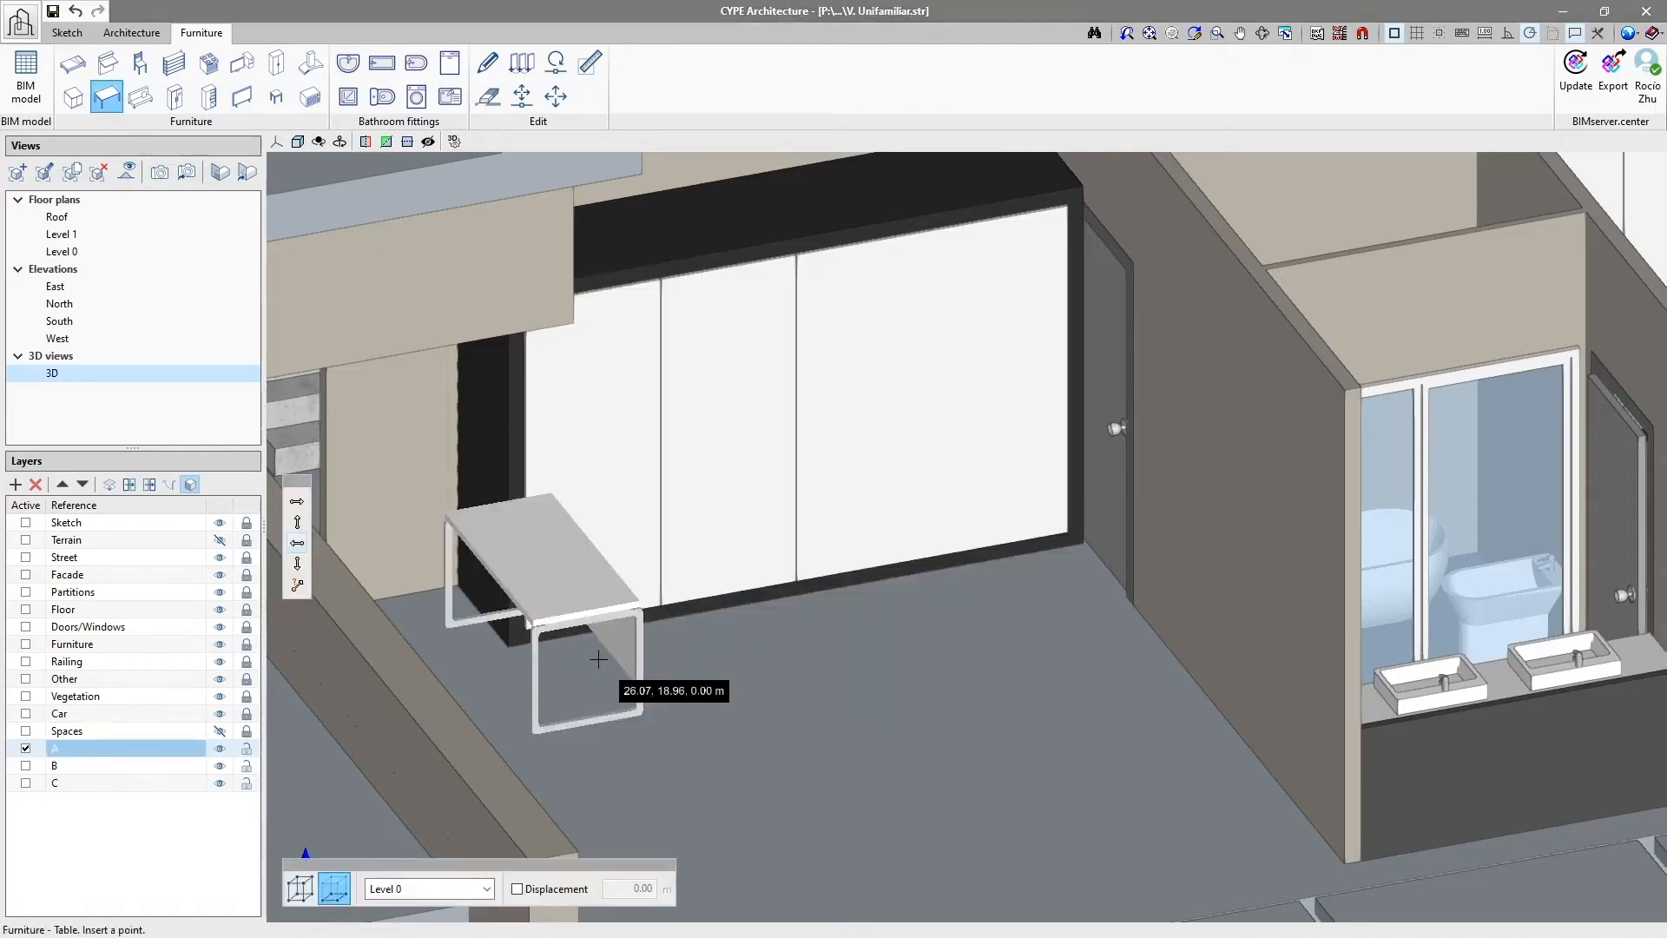
left_click(1179, 671)
right_click(1026, 675)
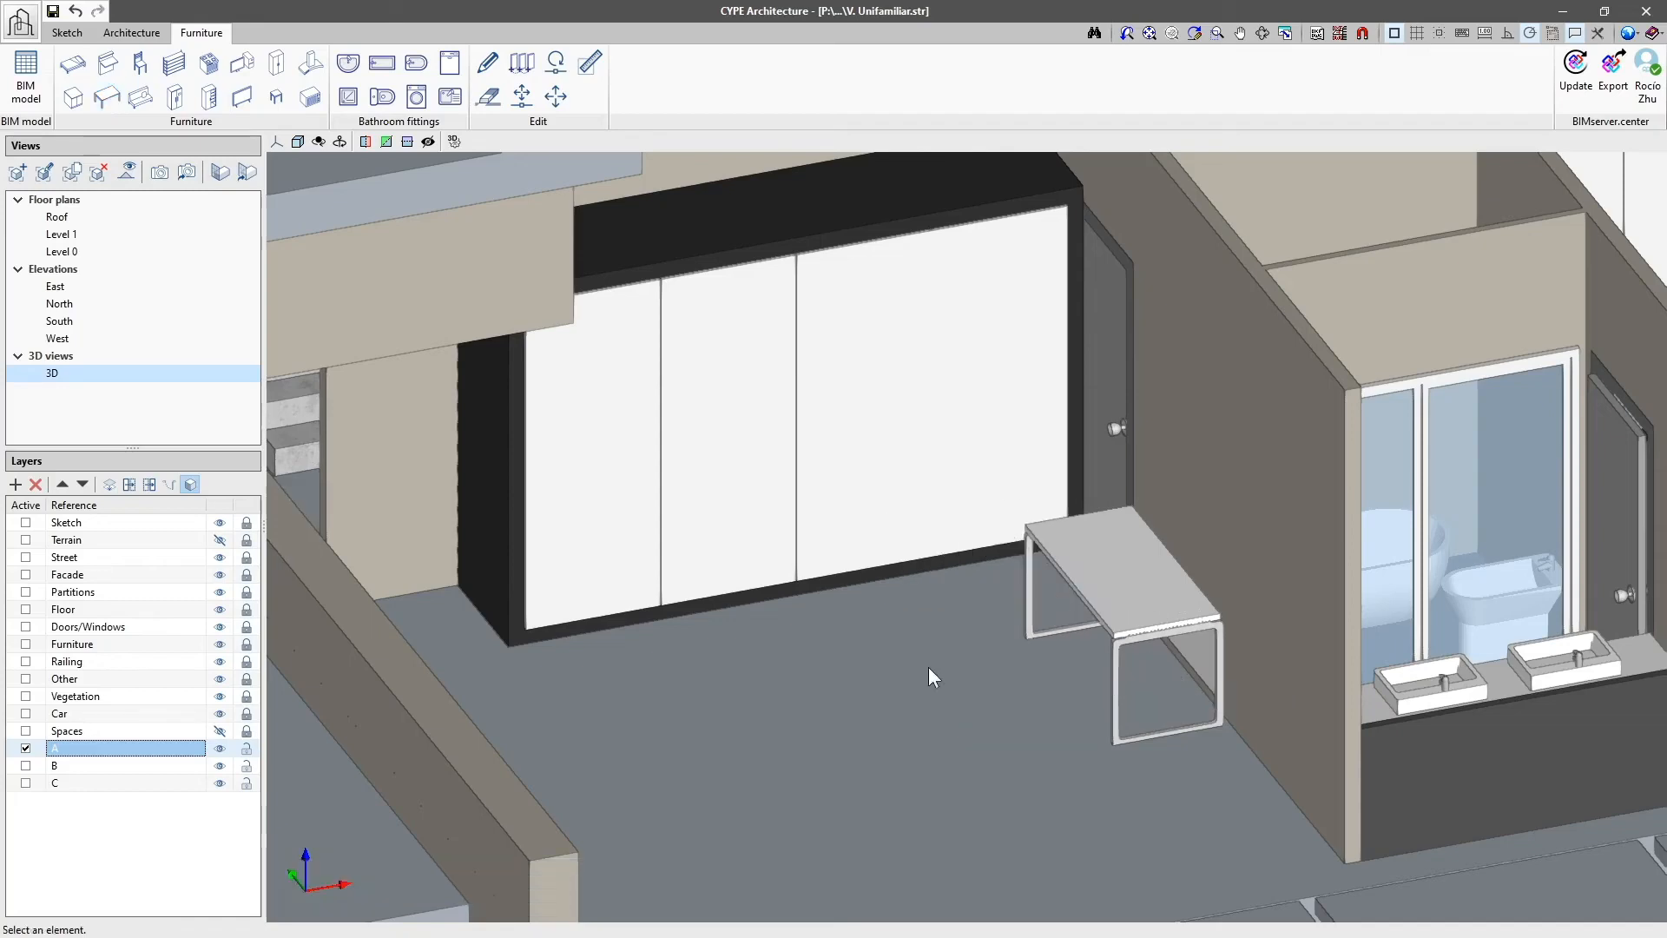
Step: Make layer B active and place a chair, model Office, type 1, on Level 0 facing the desk
left_click(25, 766)
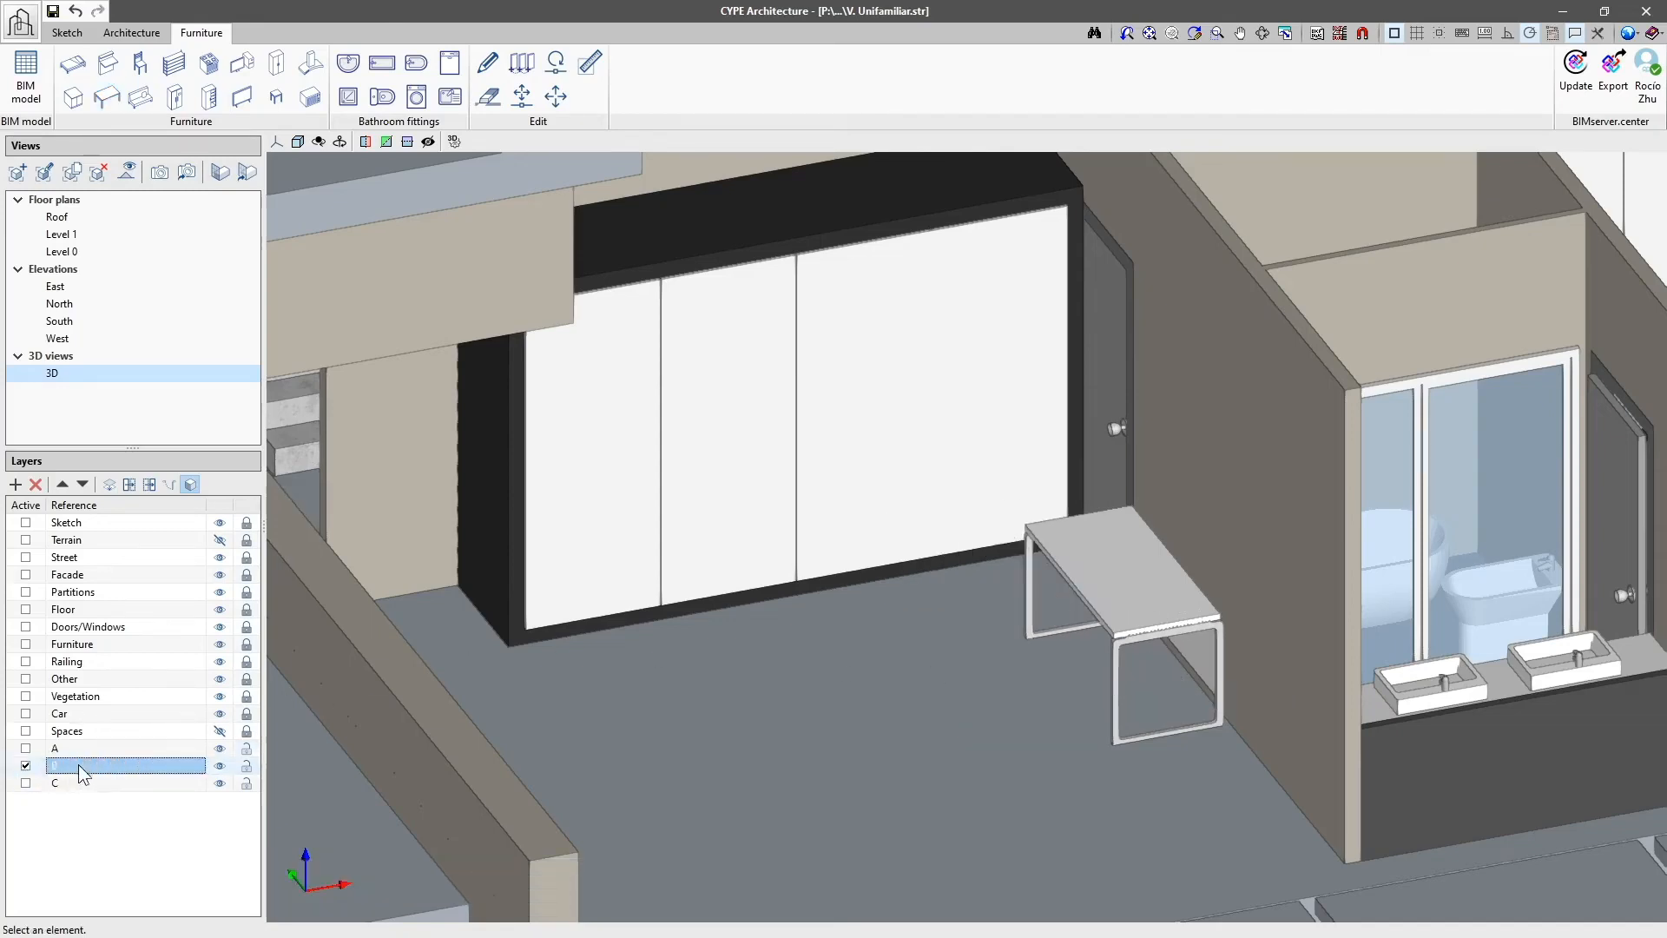
left_click(139, 63)
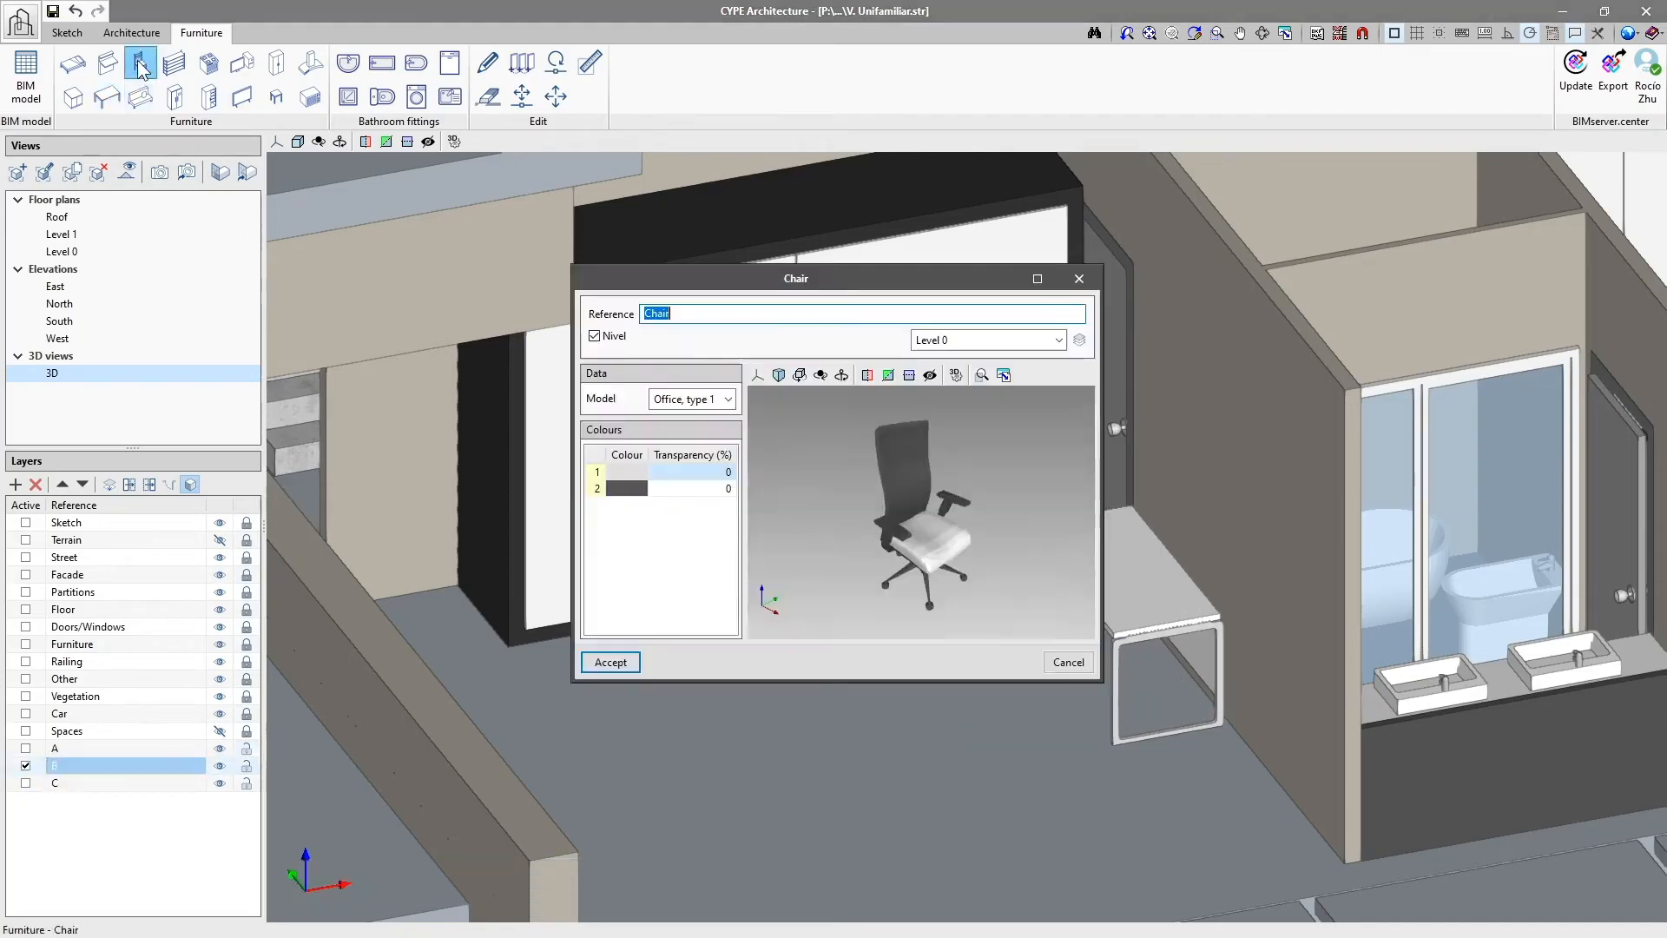
left_click(610, 662)
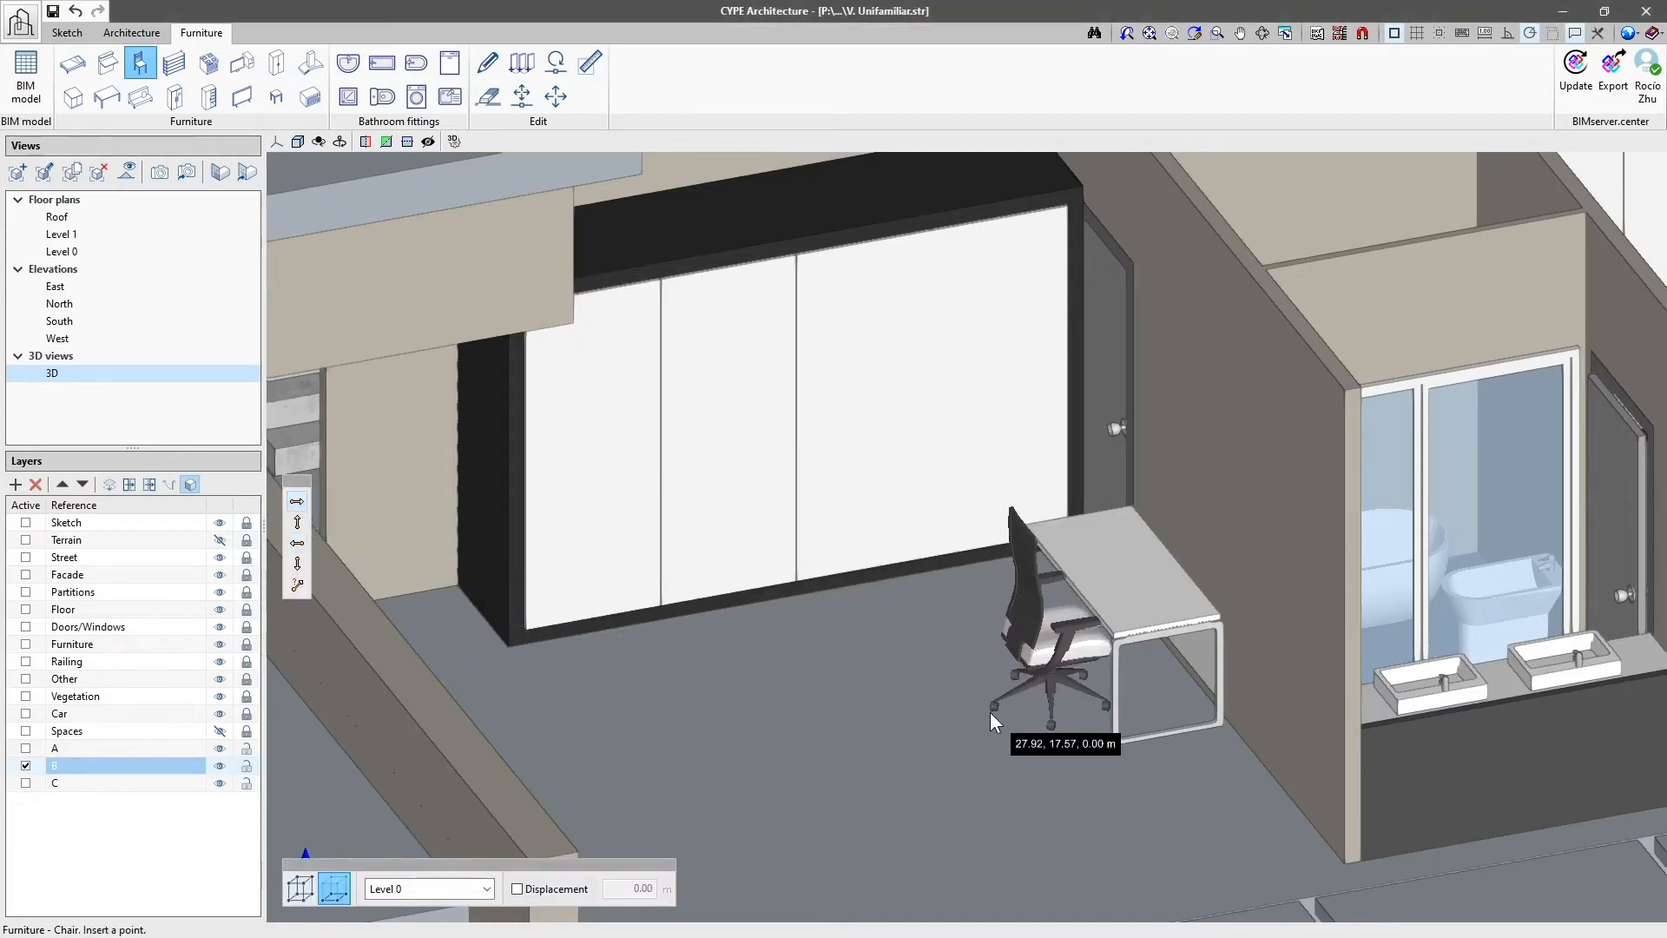
left_click(996, 696)
right_click(913, 770)
Step: Make layer C active and place a single bed on the floor in front of the wardrobe
left_click(25, 782)
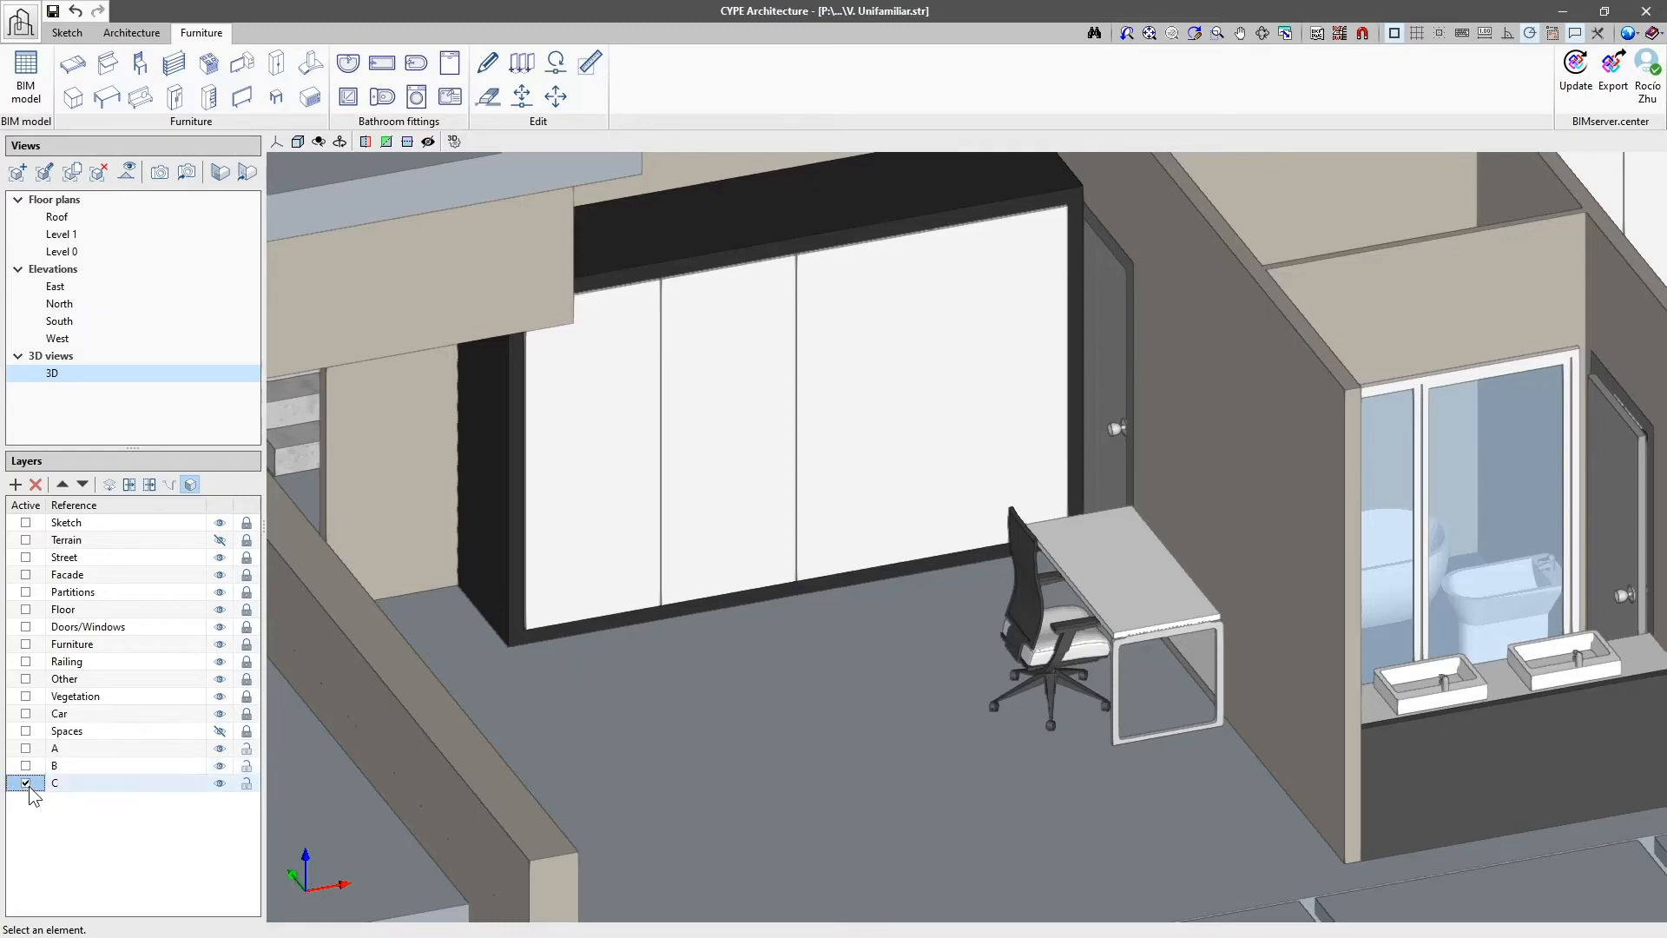
double_click(85, 785)
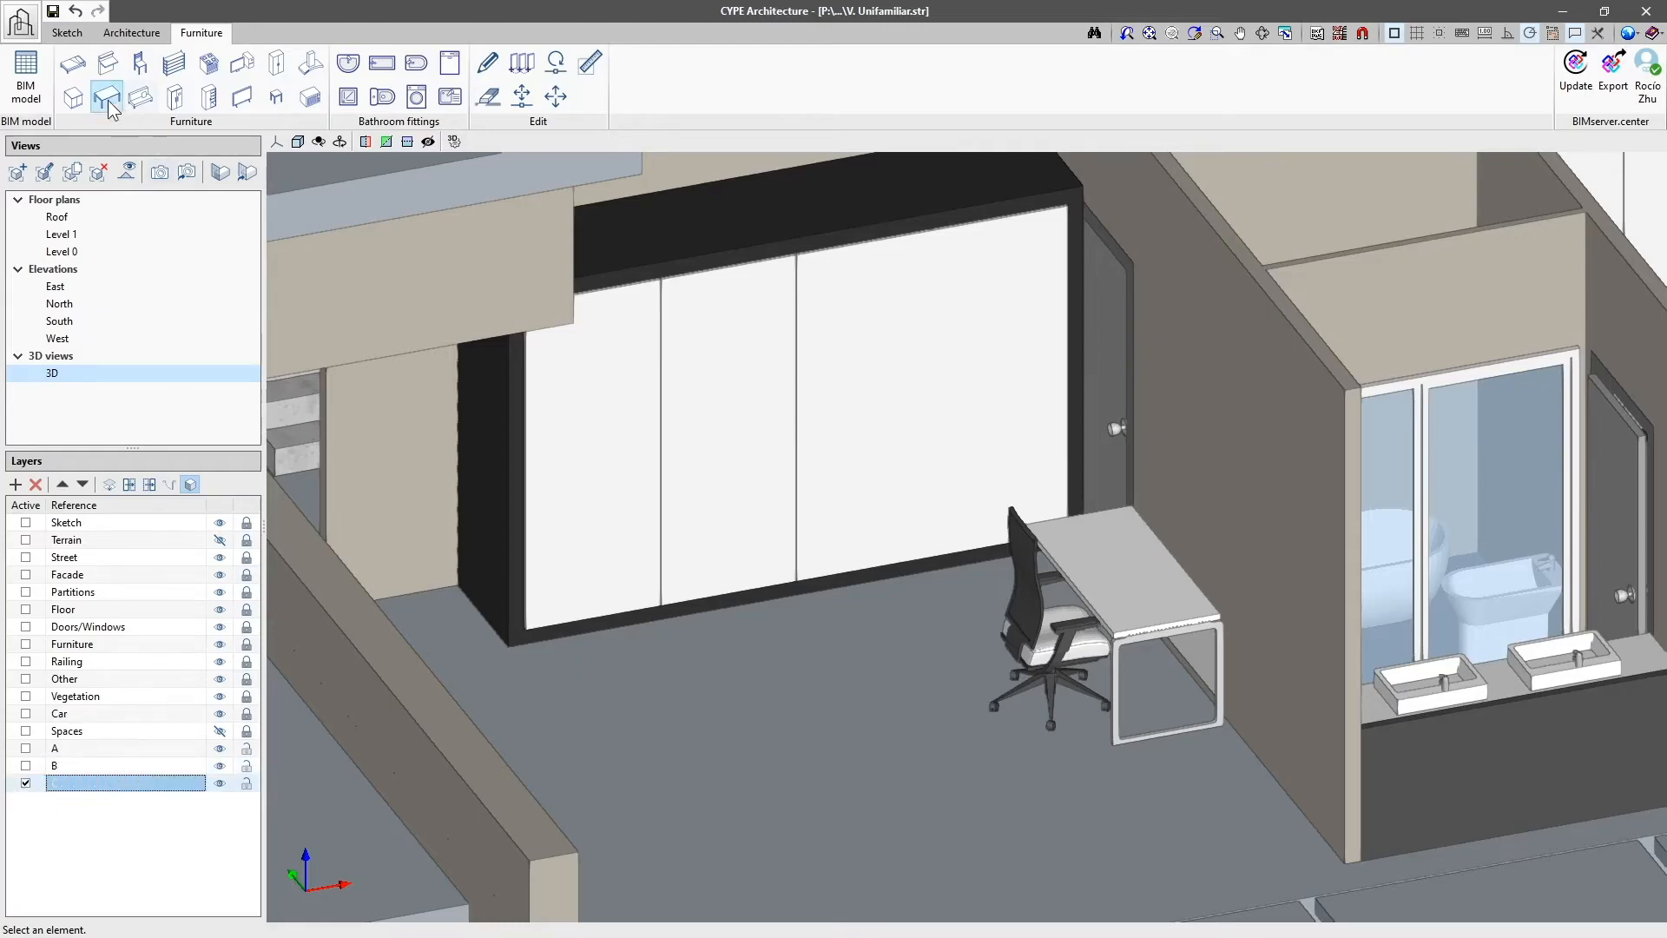
left_click(73, 62)
left_click(611, 657)
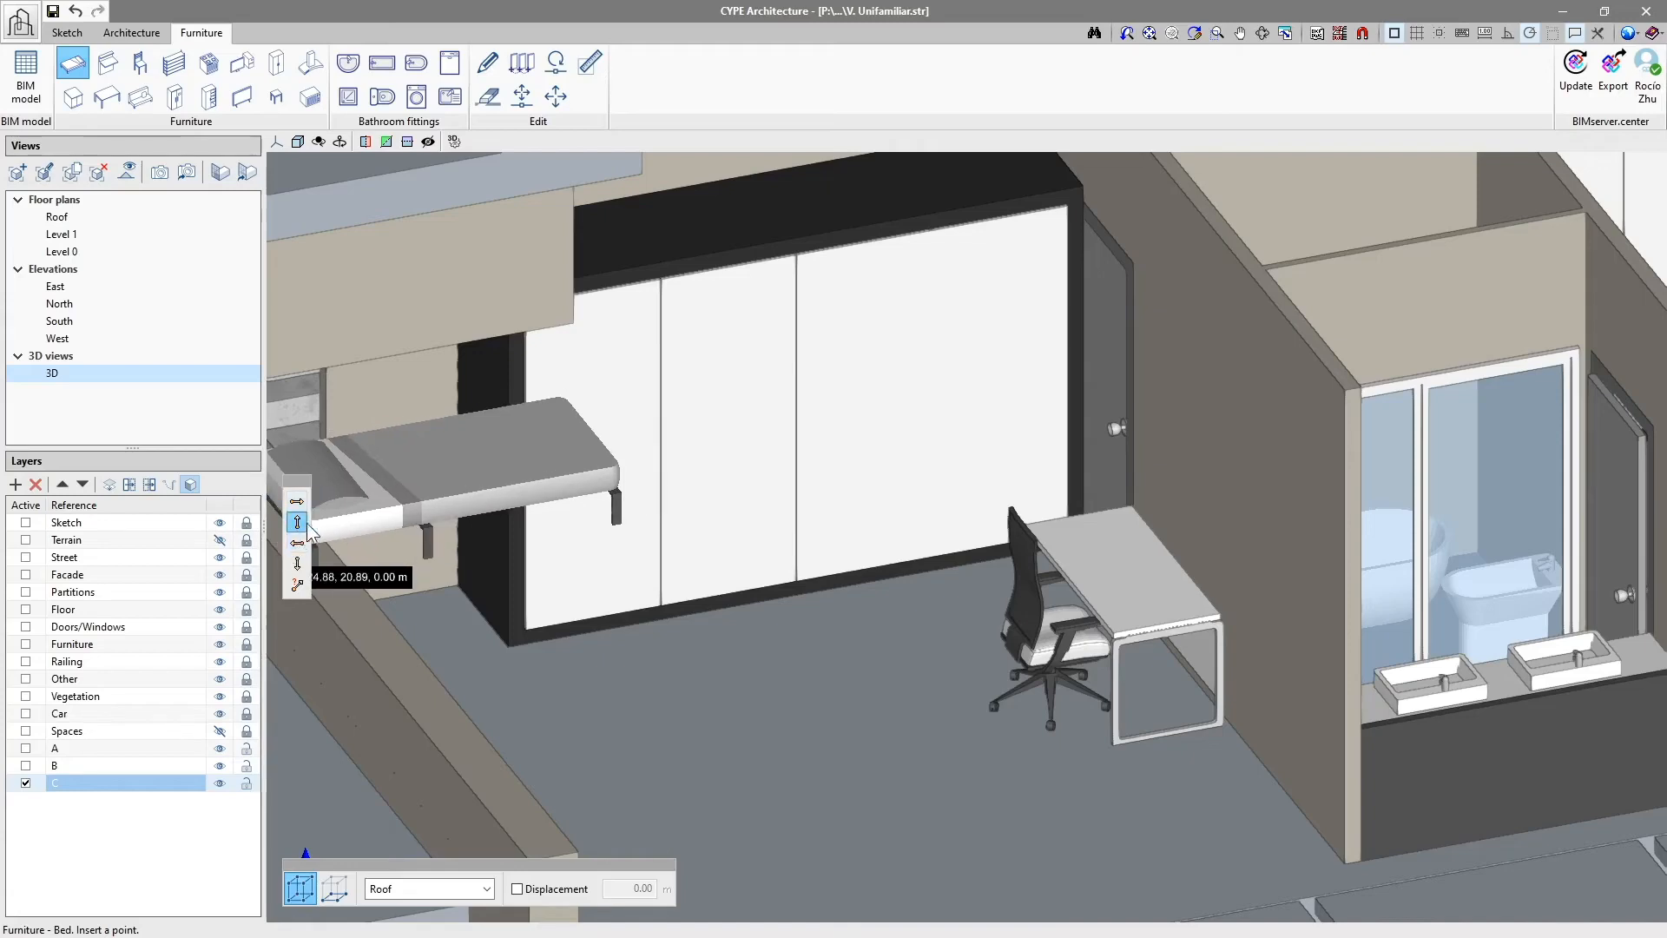
left_click(741, 822)
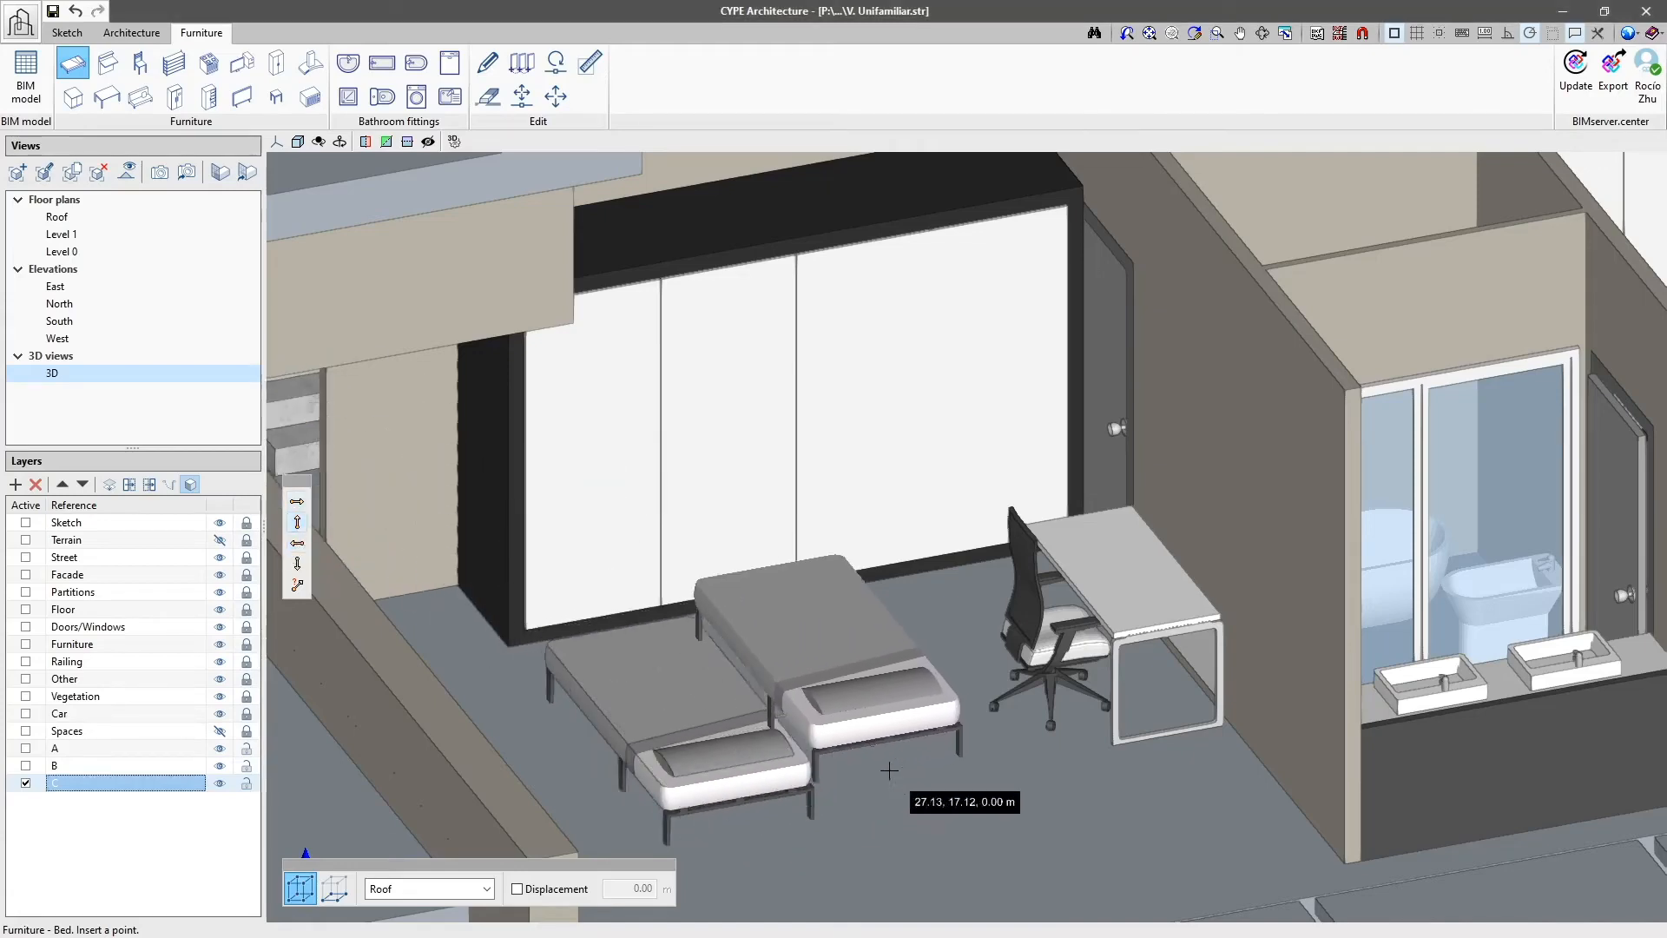
key("Escape")
Step: Switch layers A, B and C off and on one after another to check which furniture each holds
left_click(219, 750)
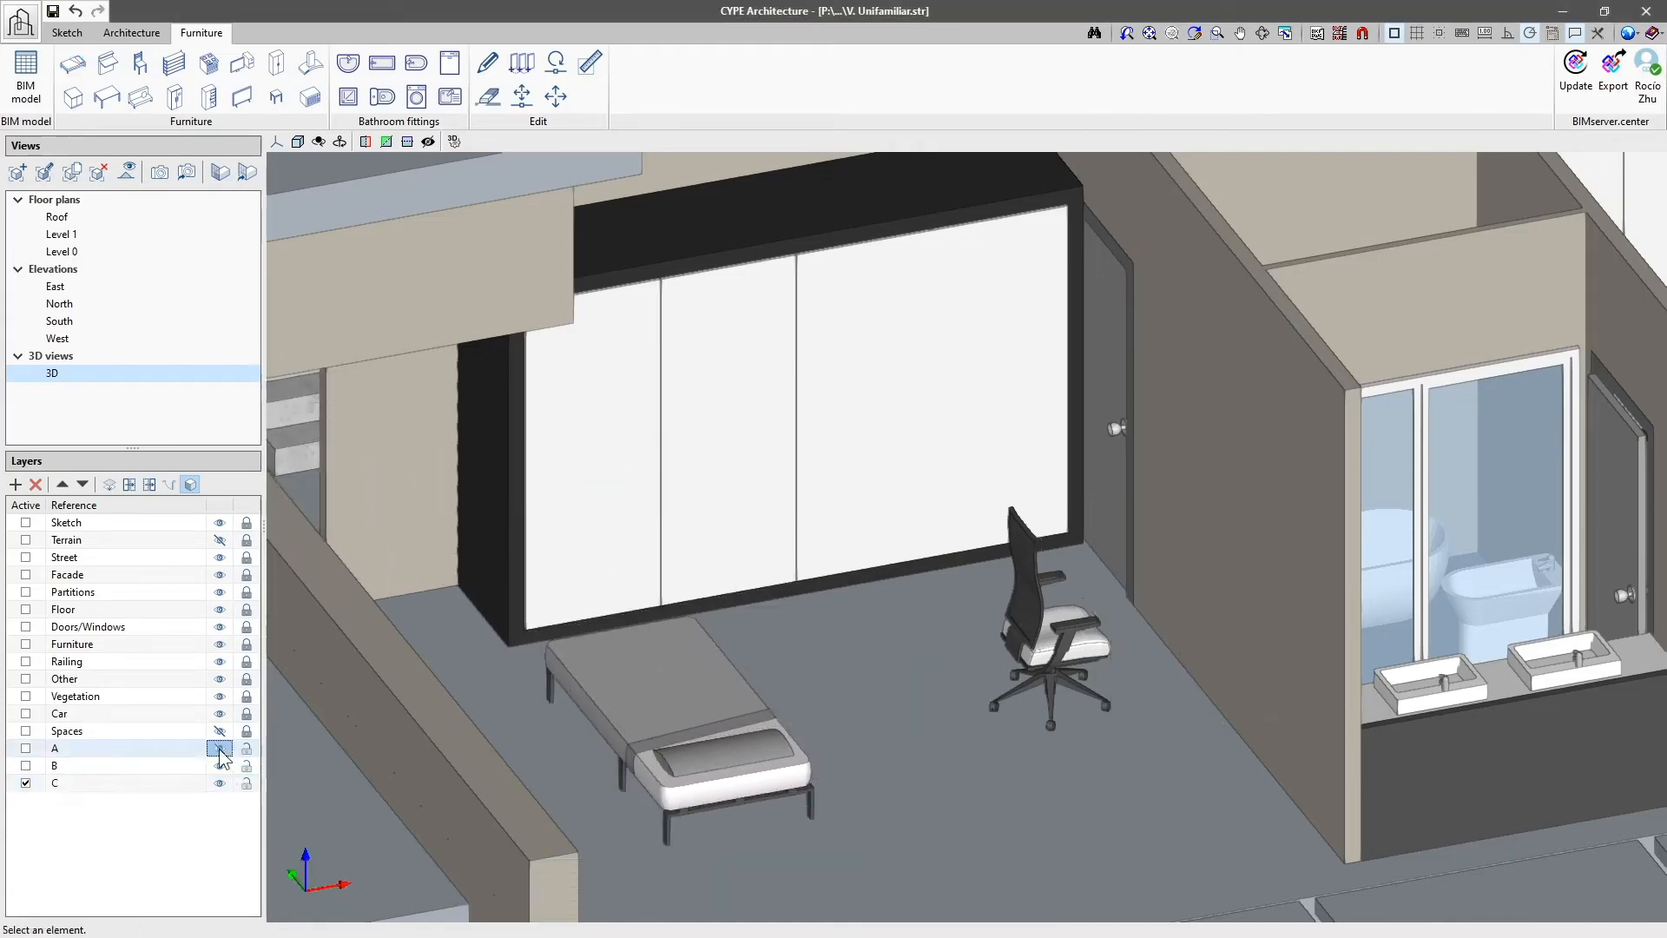
left_click(219, 750)
left_click(221, 766)
left_click(221, 766)
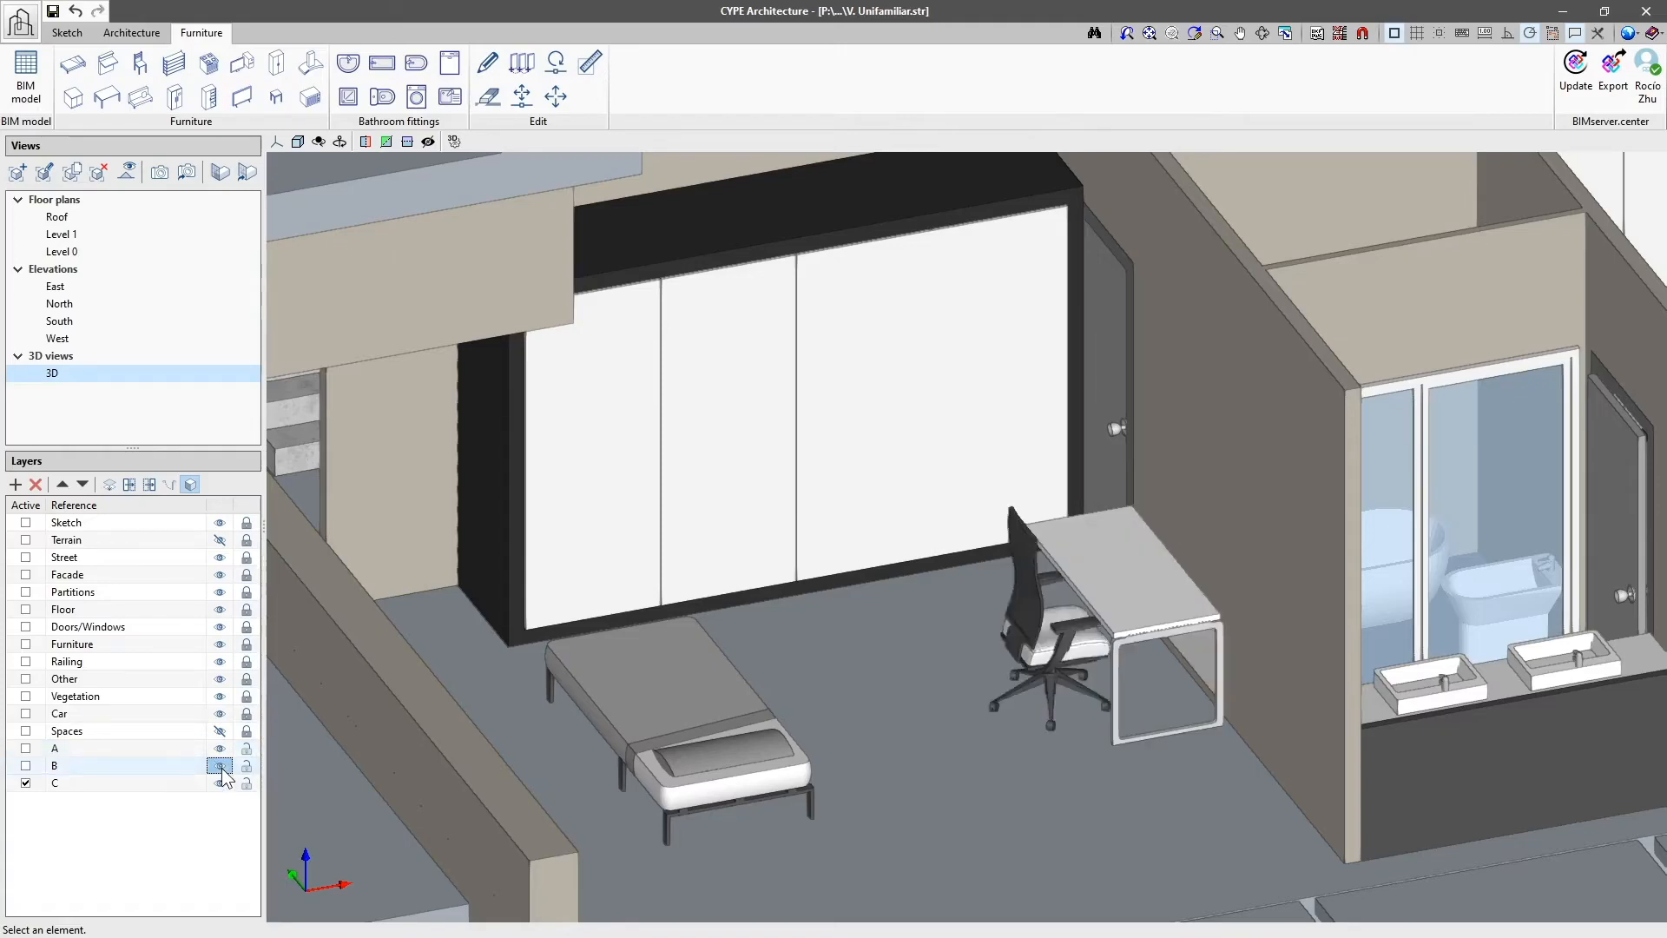
left_click(221, 783)
left_click(221, 783)
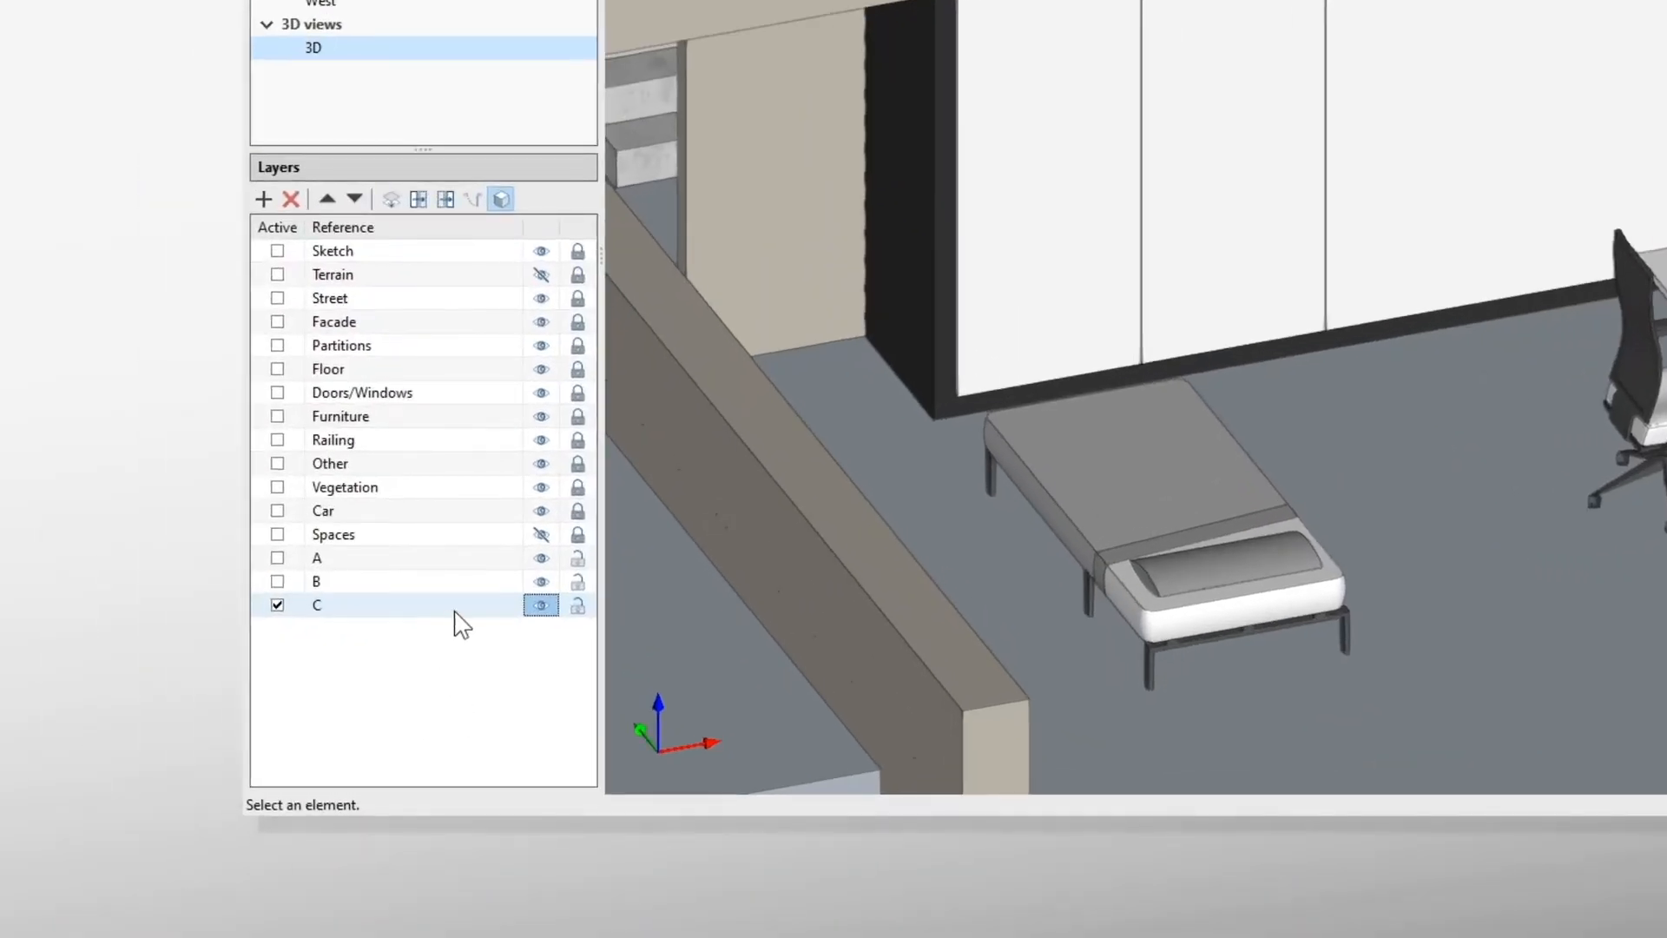
Step: Lock layers A and B and try to lock the active layer C
double_click(455, 608)
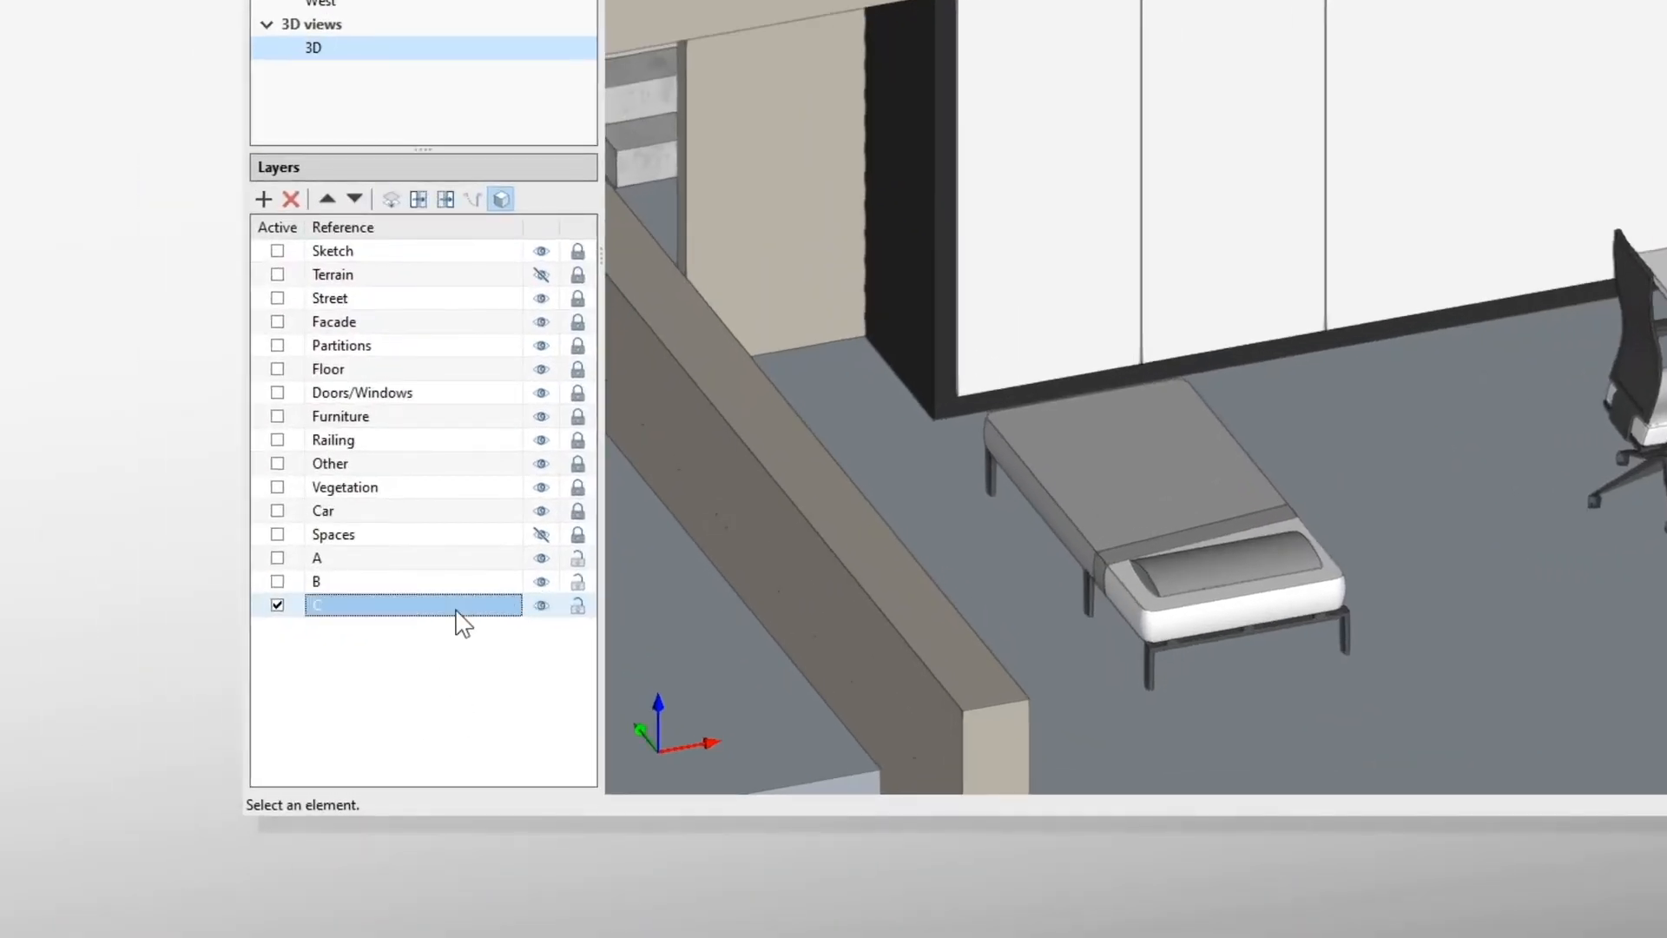
left_click(295, 608)
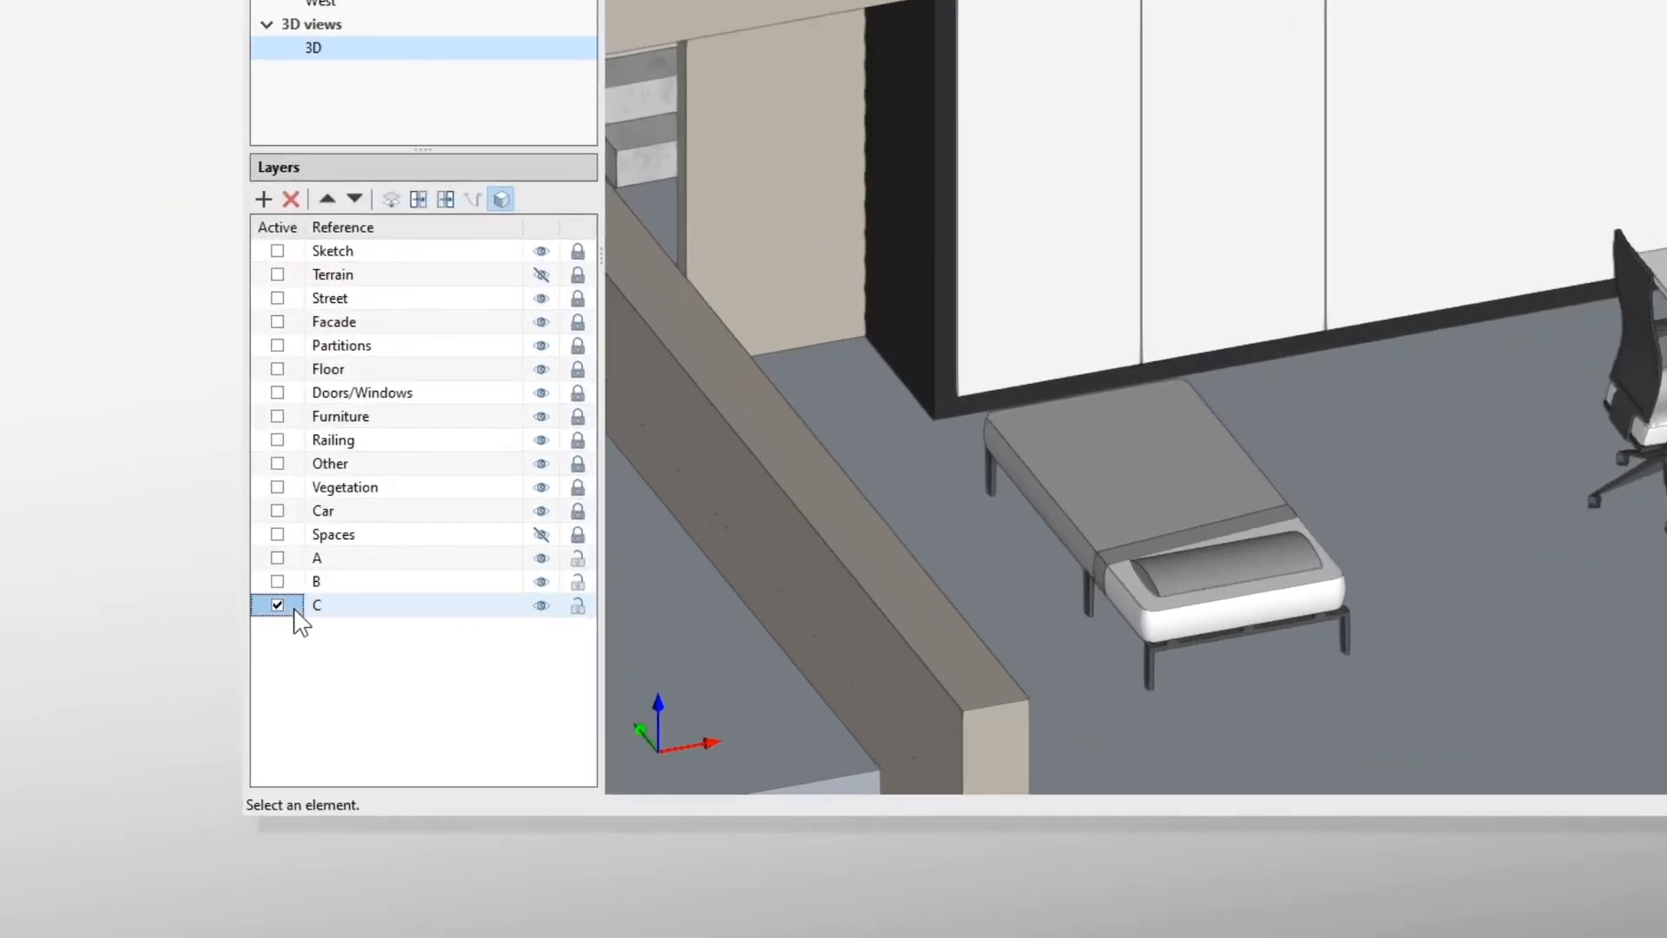
left_click(578, 606)
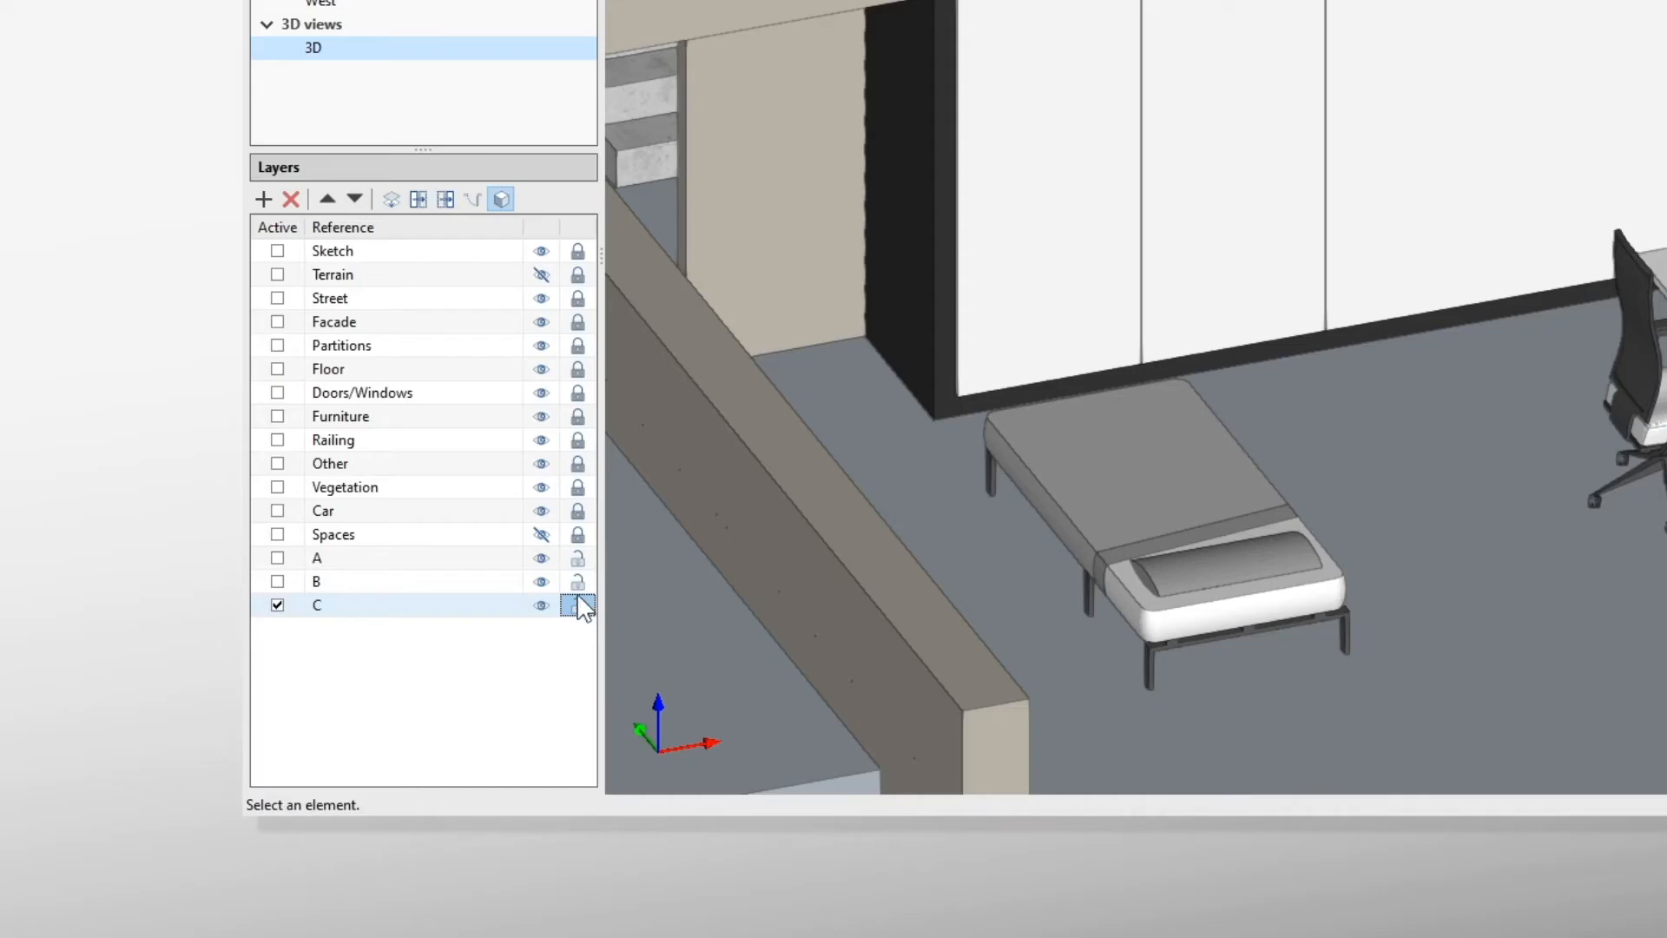
left_click(577, 581)
left_click(578, 557)
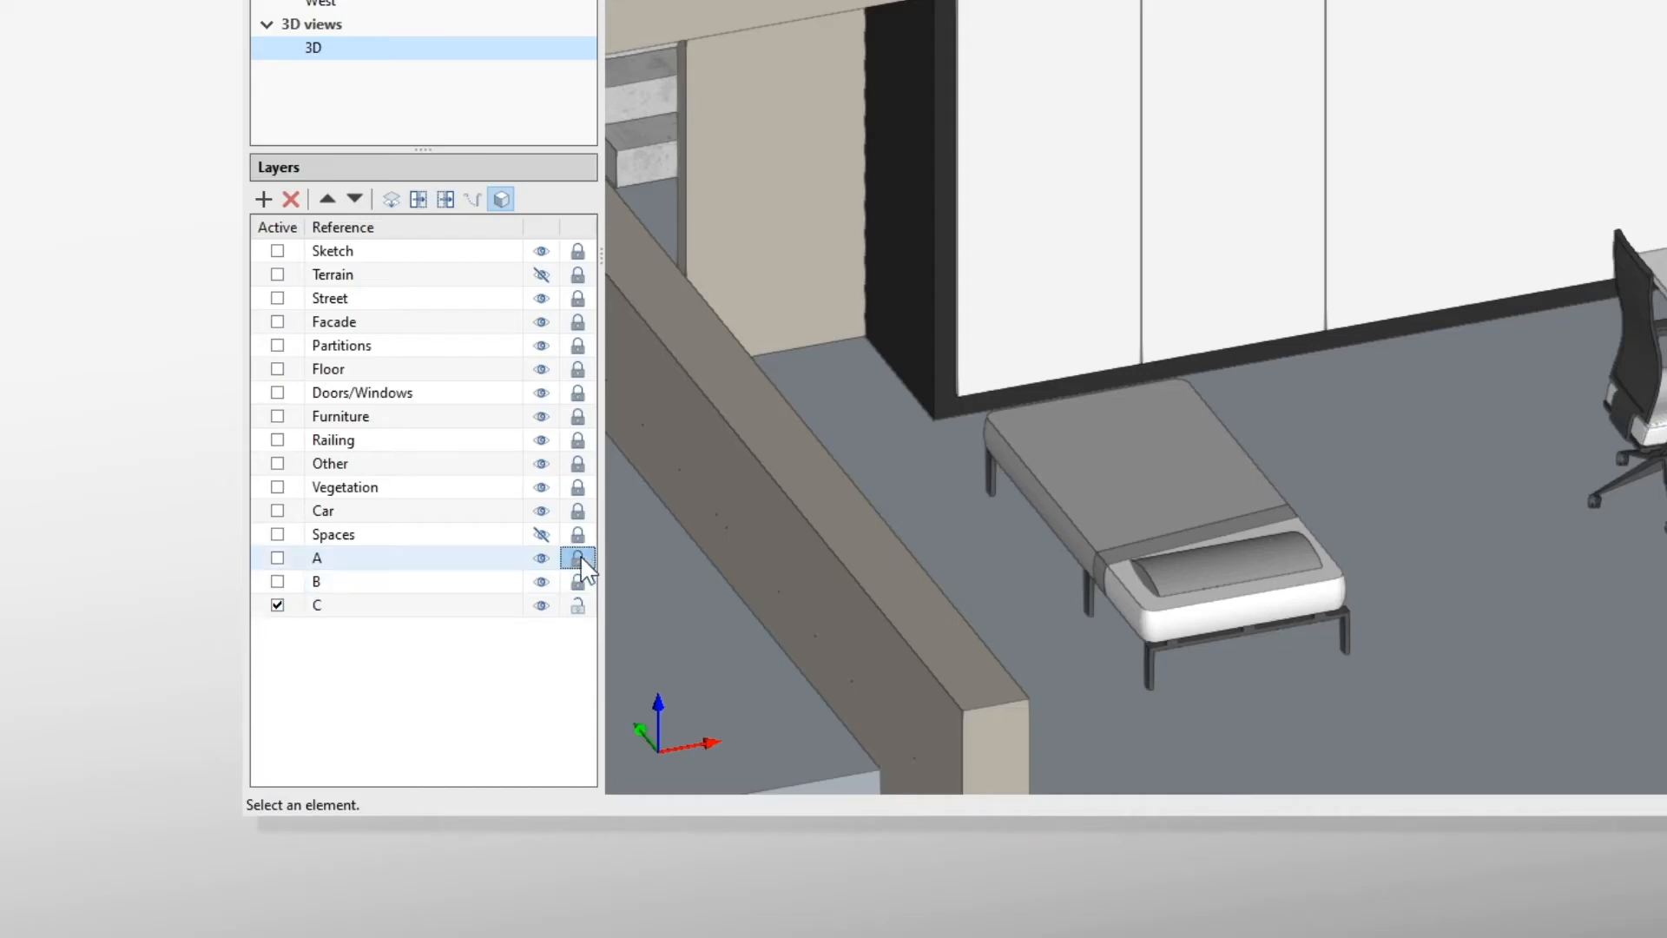
left_click(579, 606)
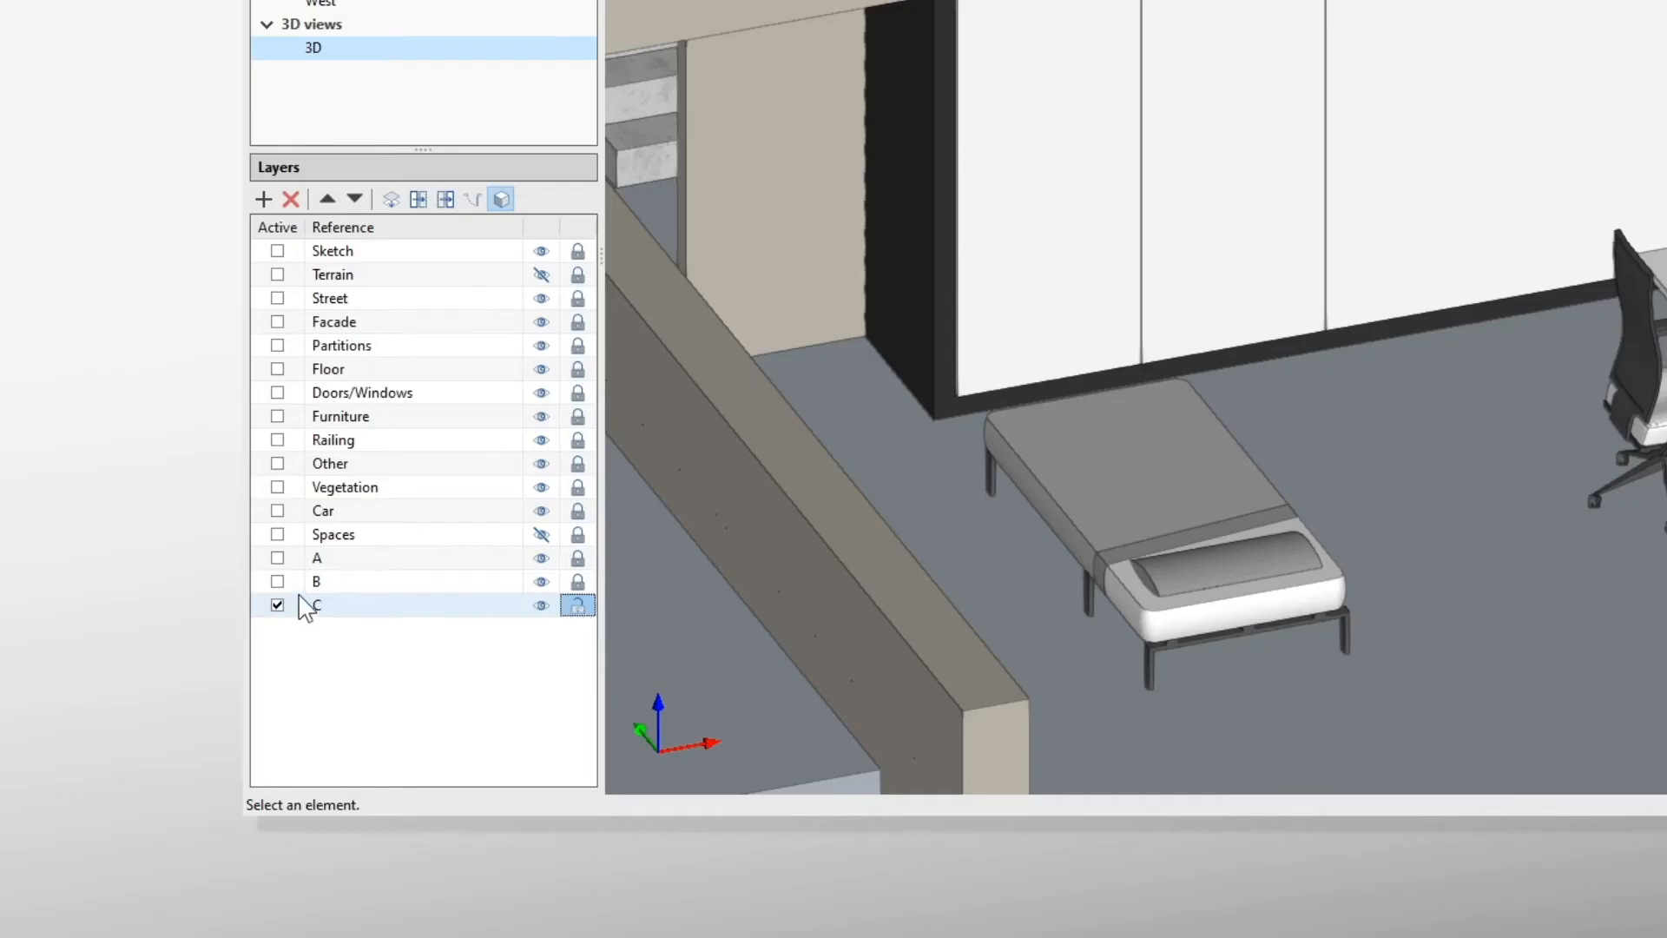
Step: Make layer A the active layer, with layer C locked and layer B unlocked
left_click(278, 558)
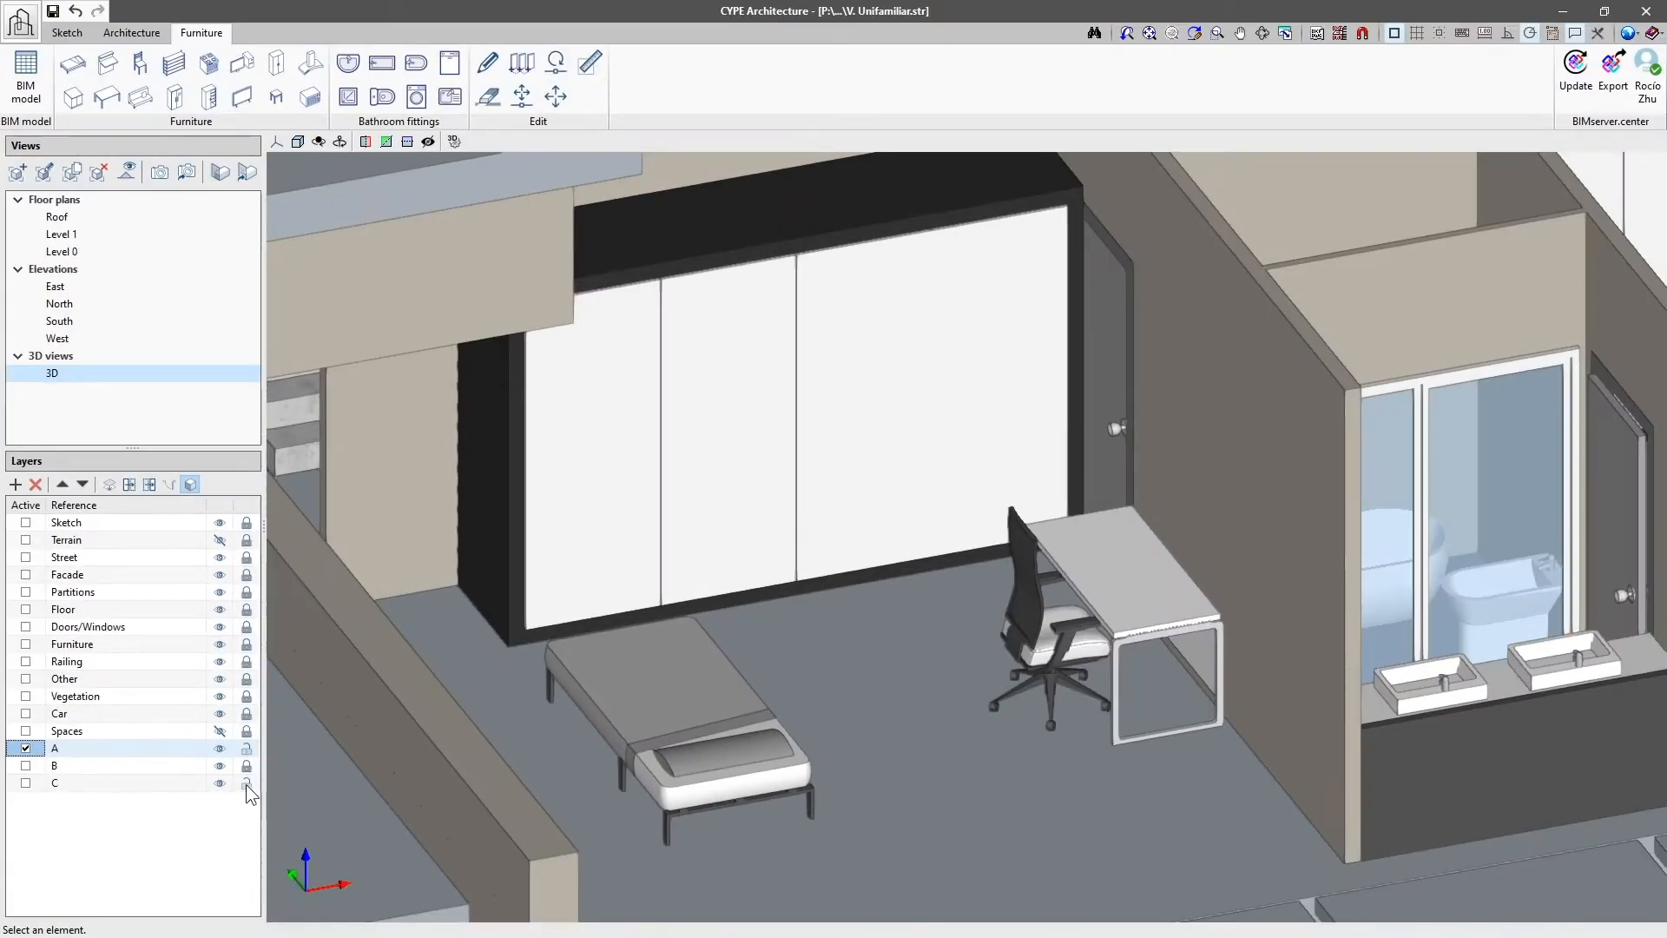
left_click(578, 605)
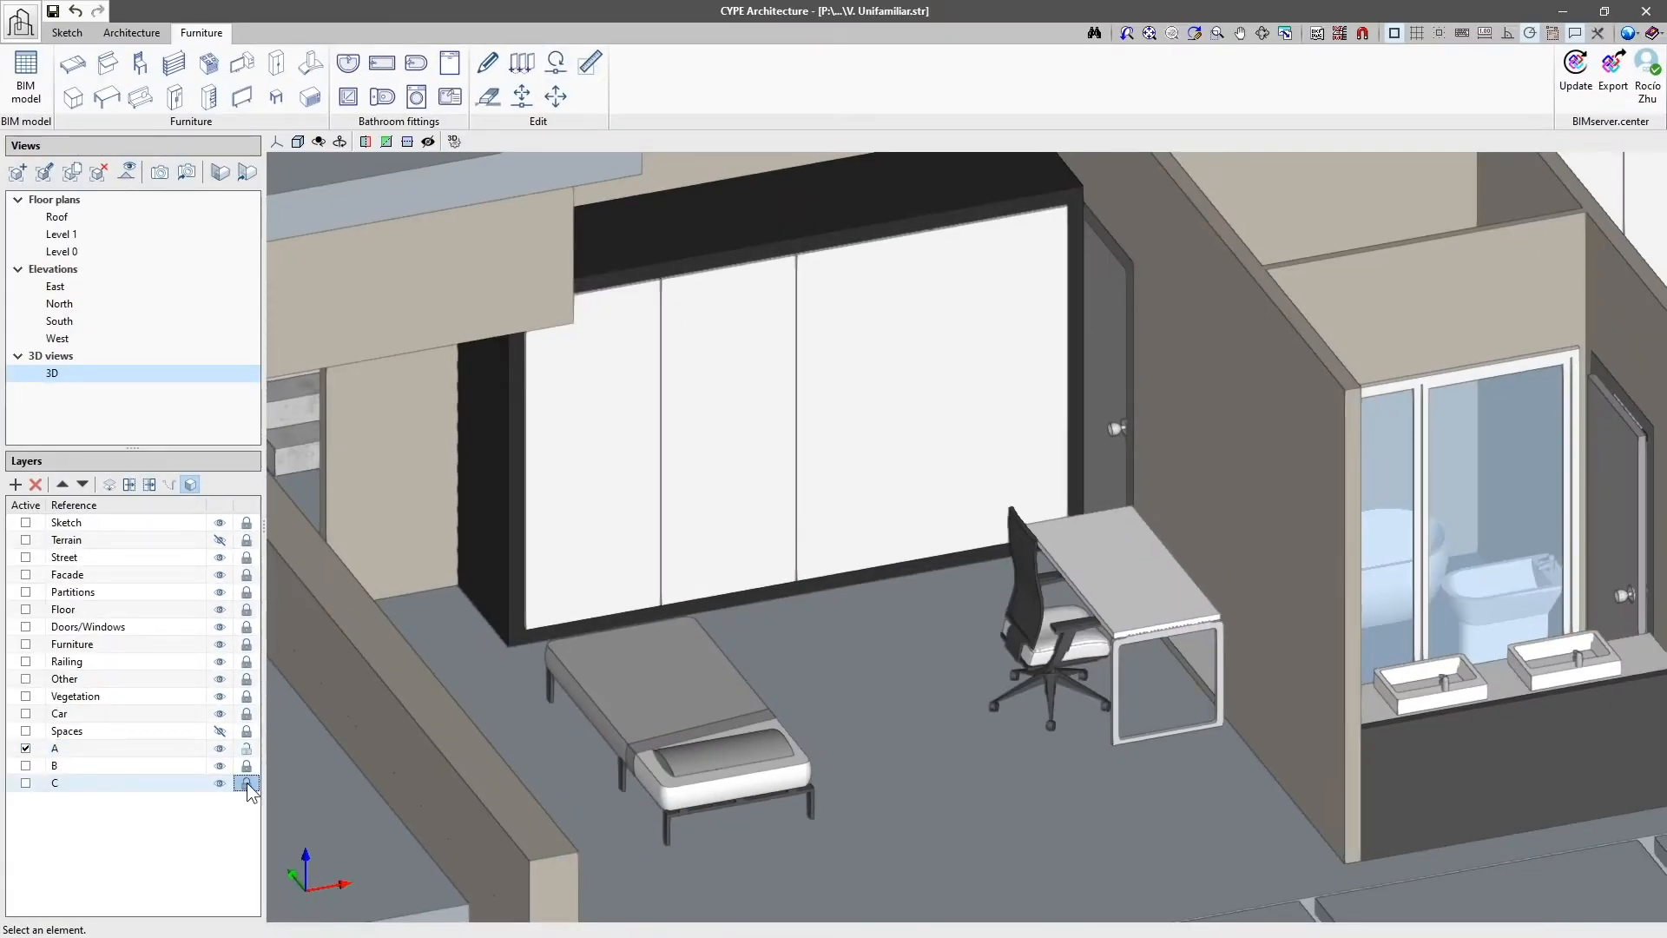
left_click(488, 62)
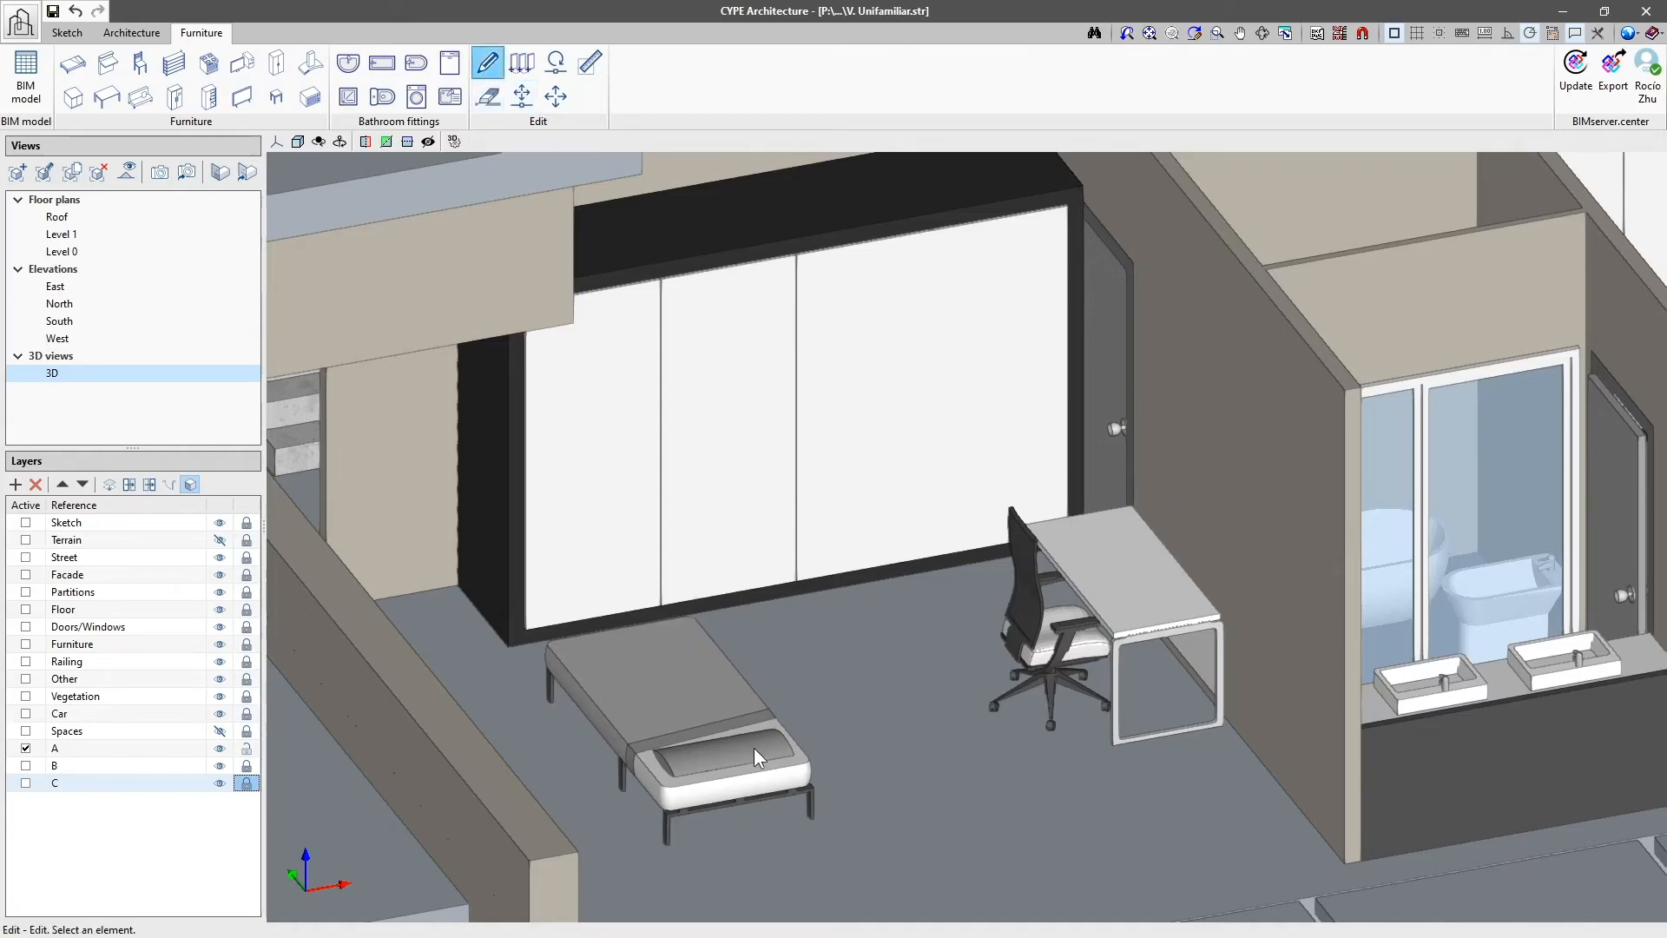
left_click(247, 766)
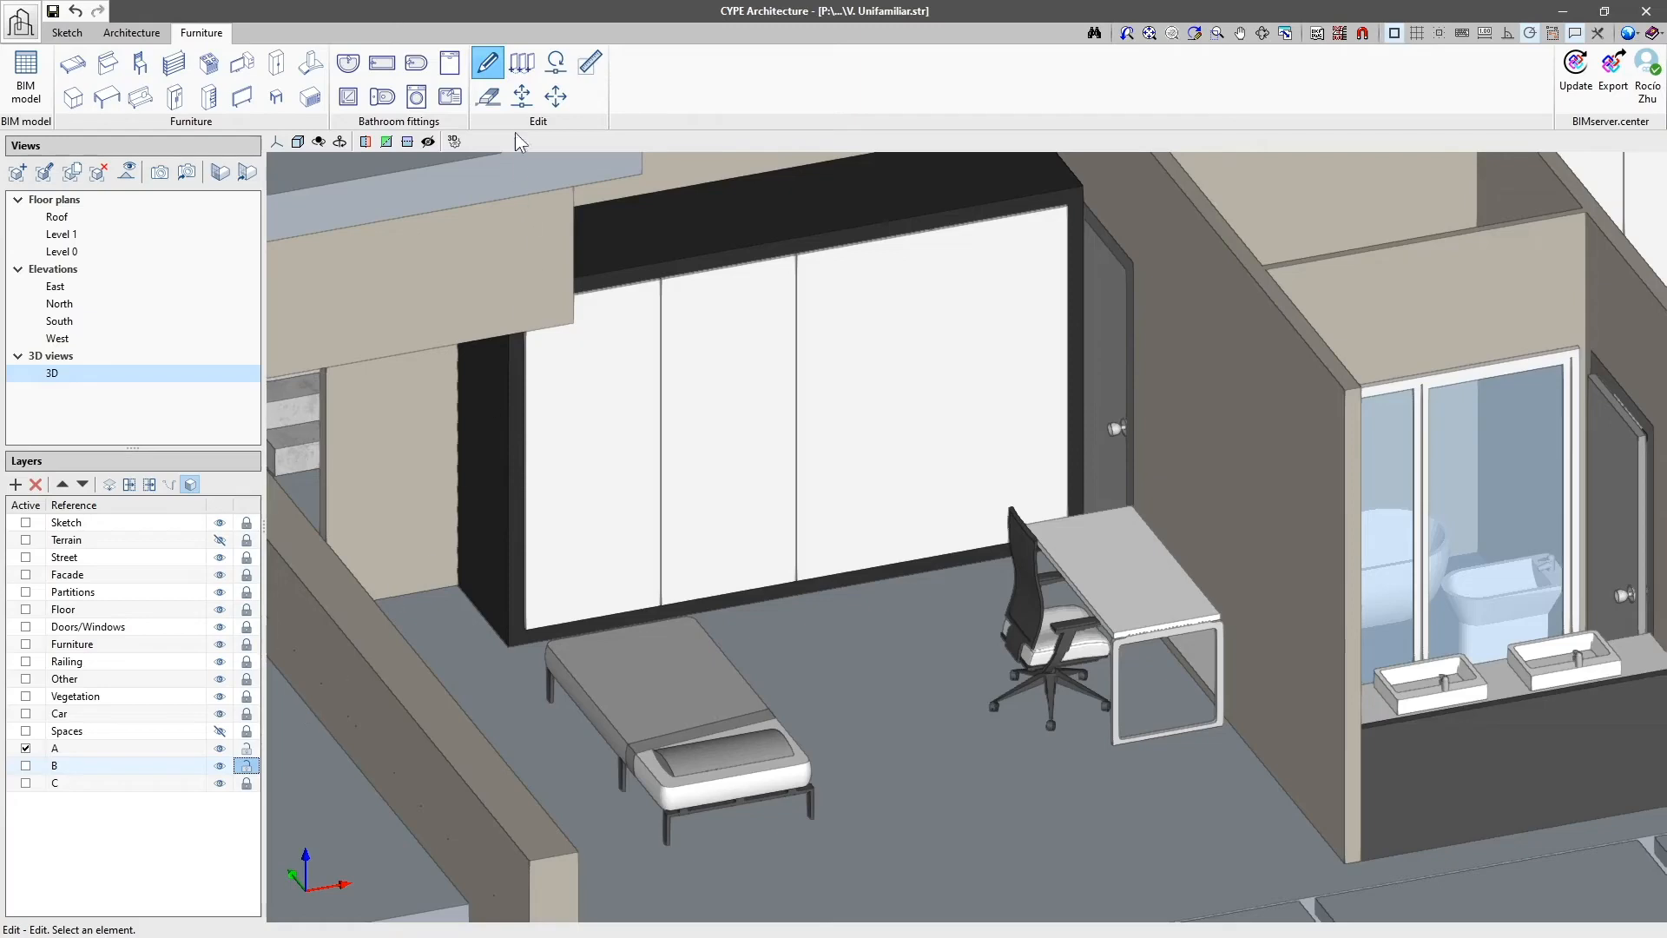
Step: Copy the desk and chair together on Level 0, placing the copy beside the original along the same wall
left_click(522, 62)
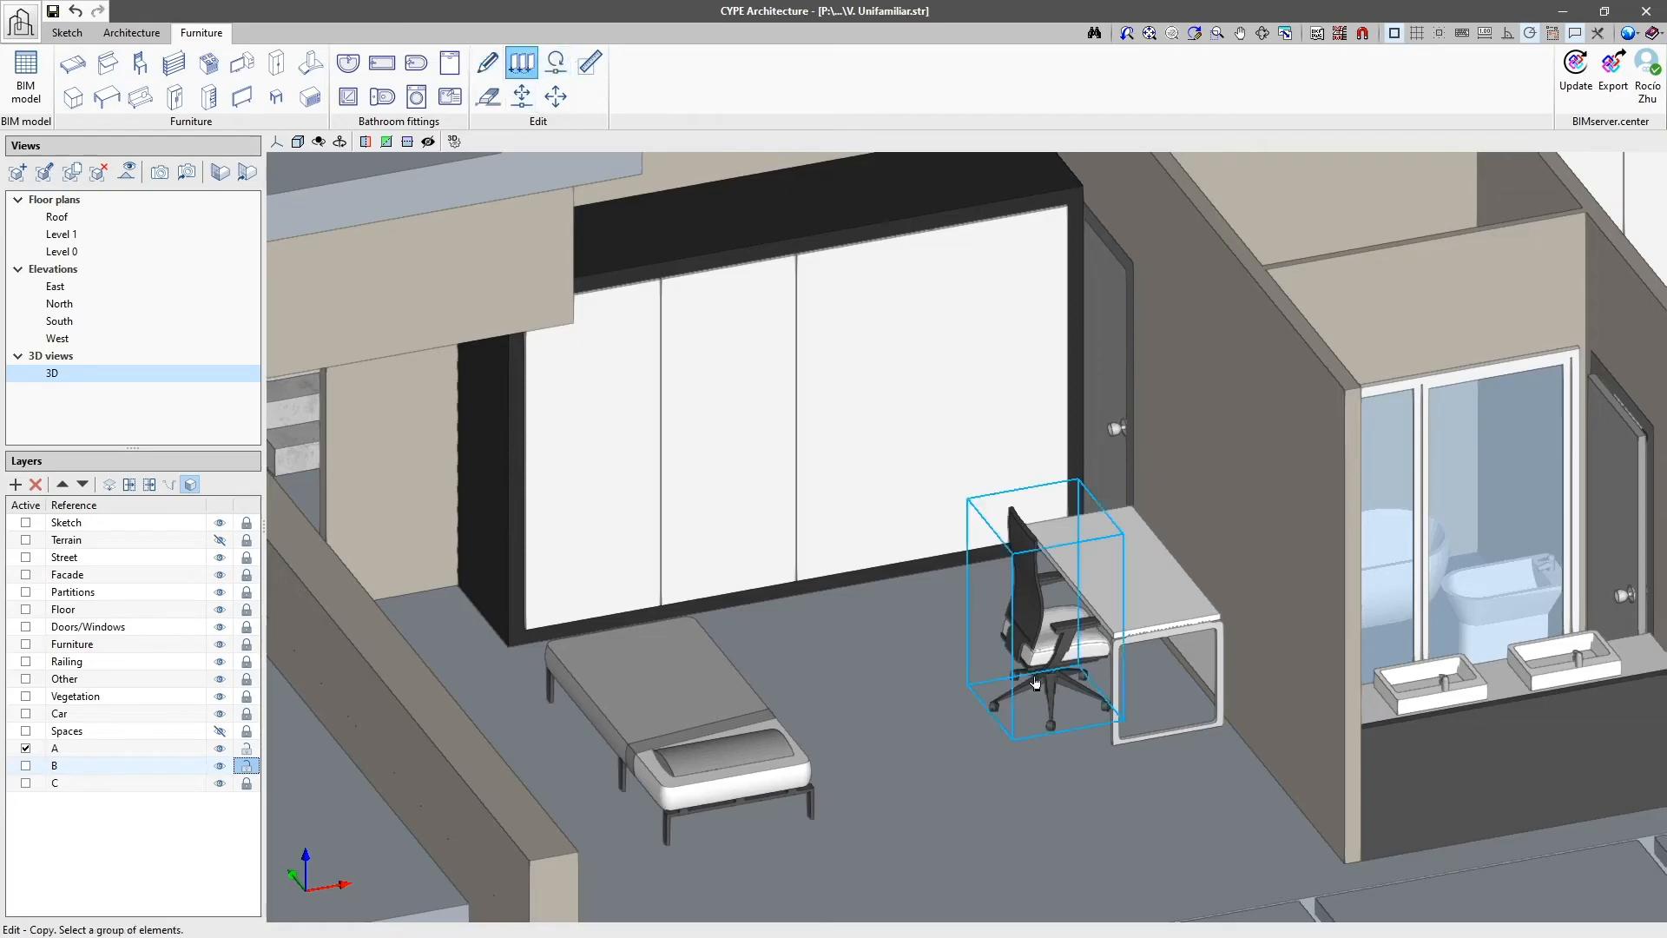
left_click(1154, 832)
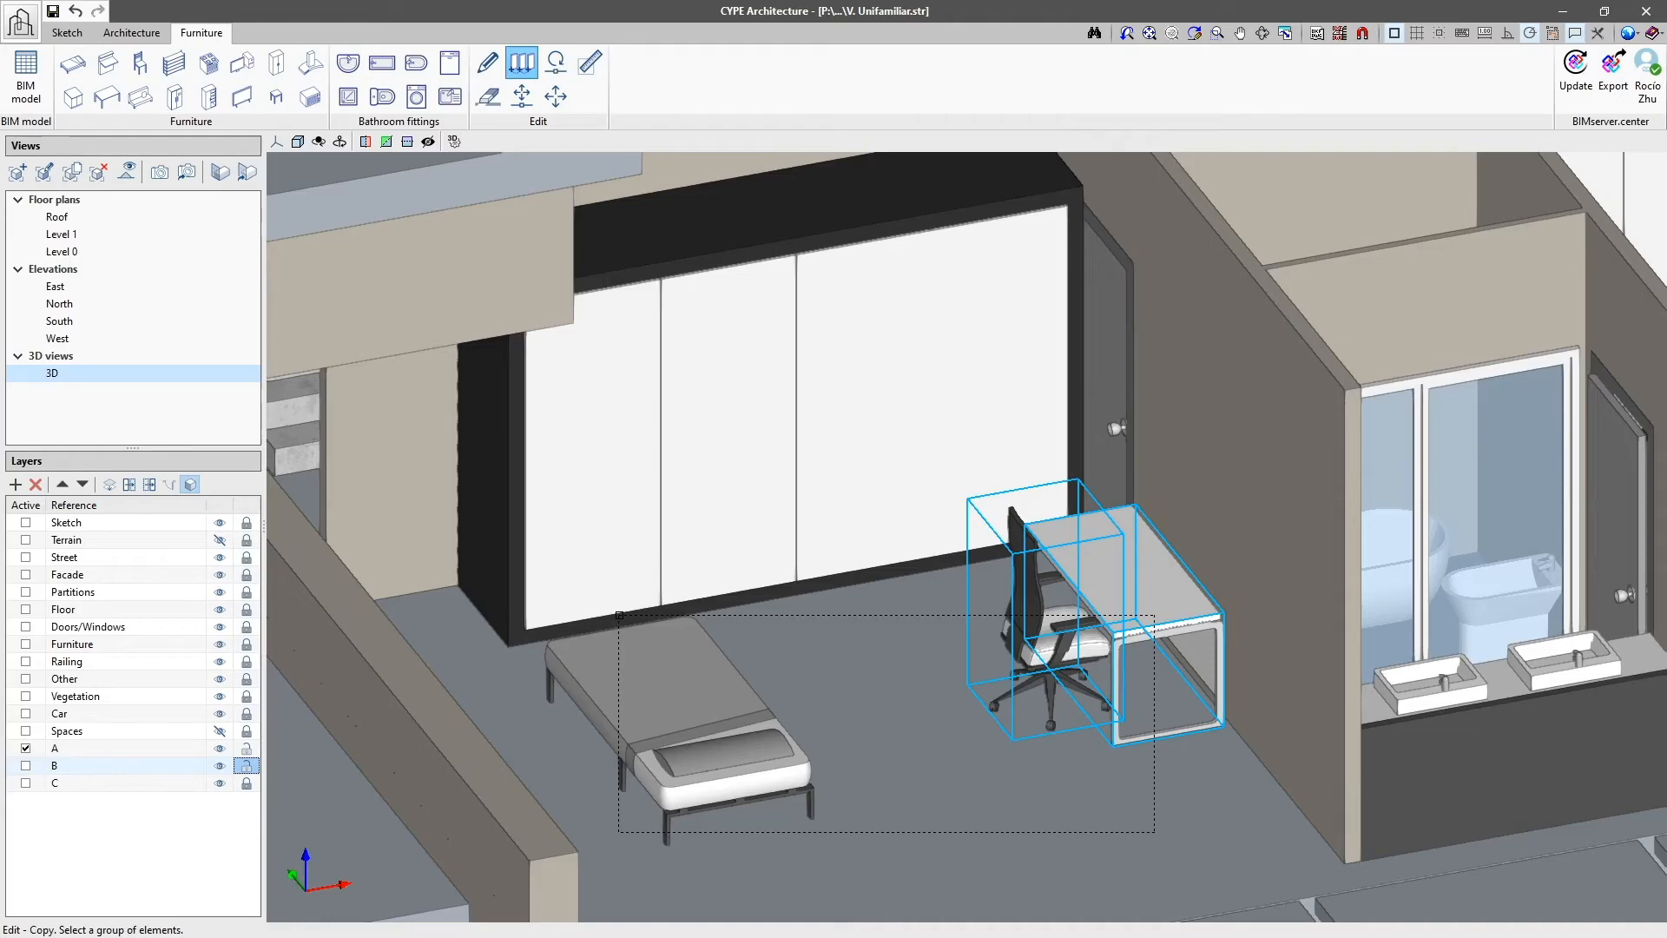
left_click(619, 614)
right_click(1119, 692)
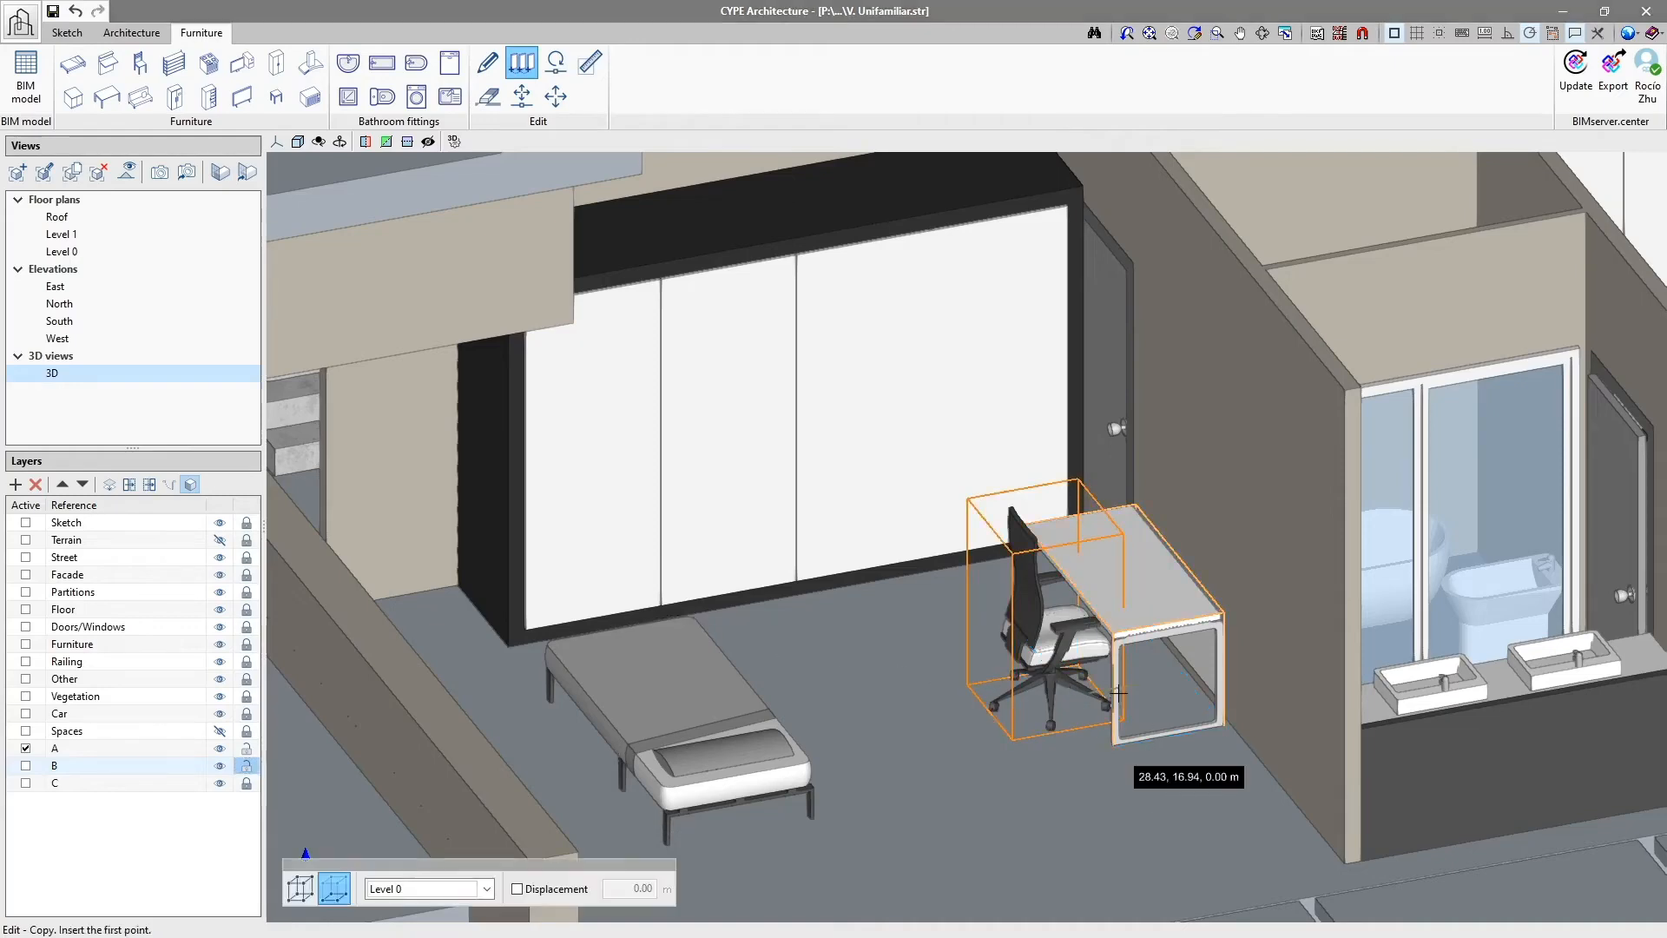
left_click(1220, 726)
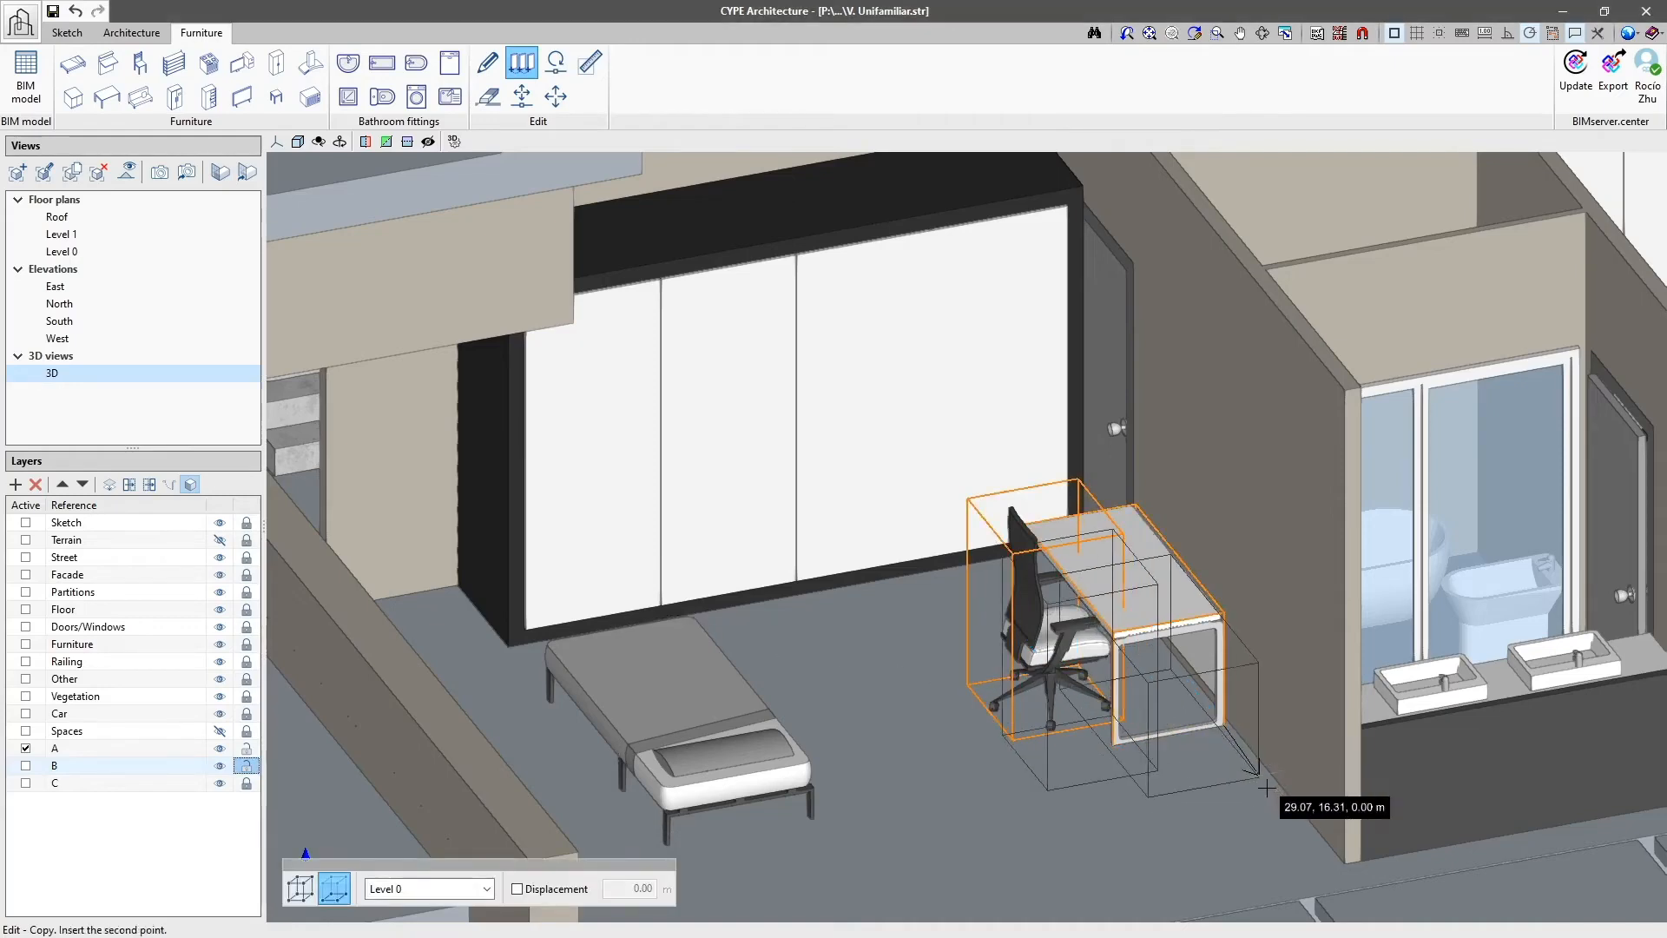
left_click(1315, 850)
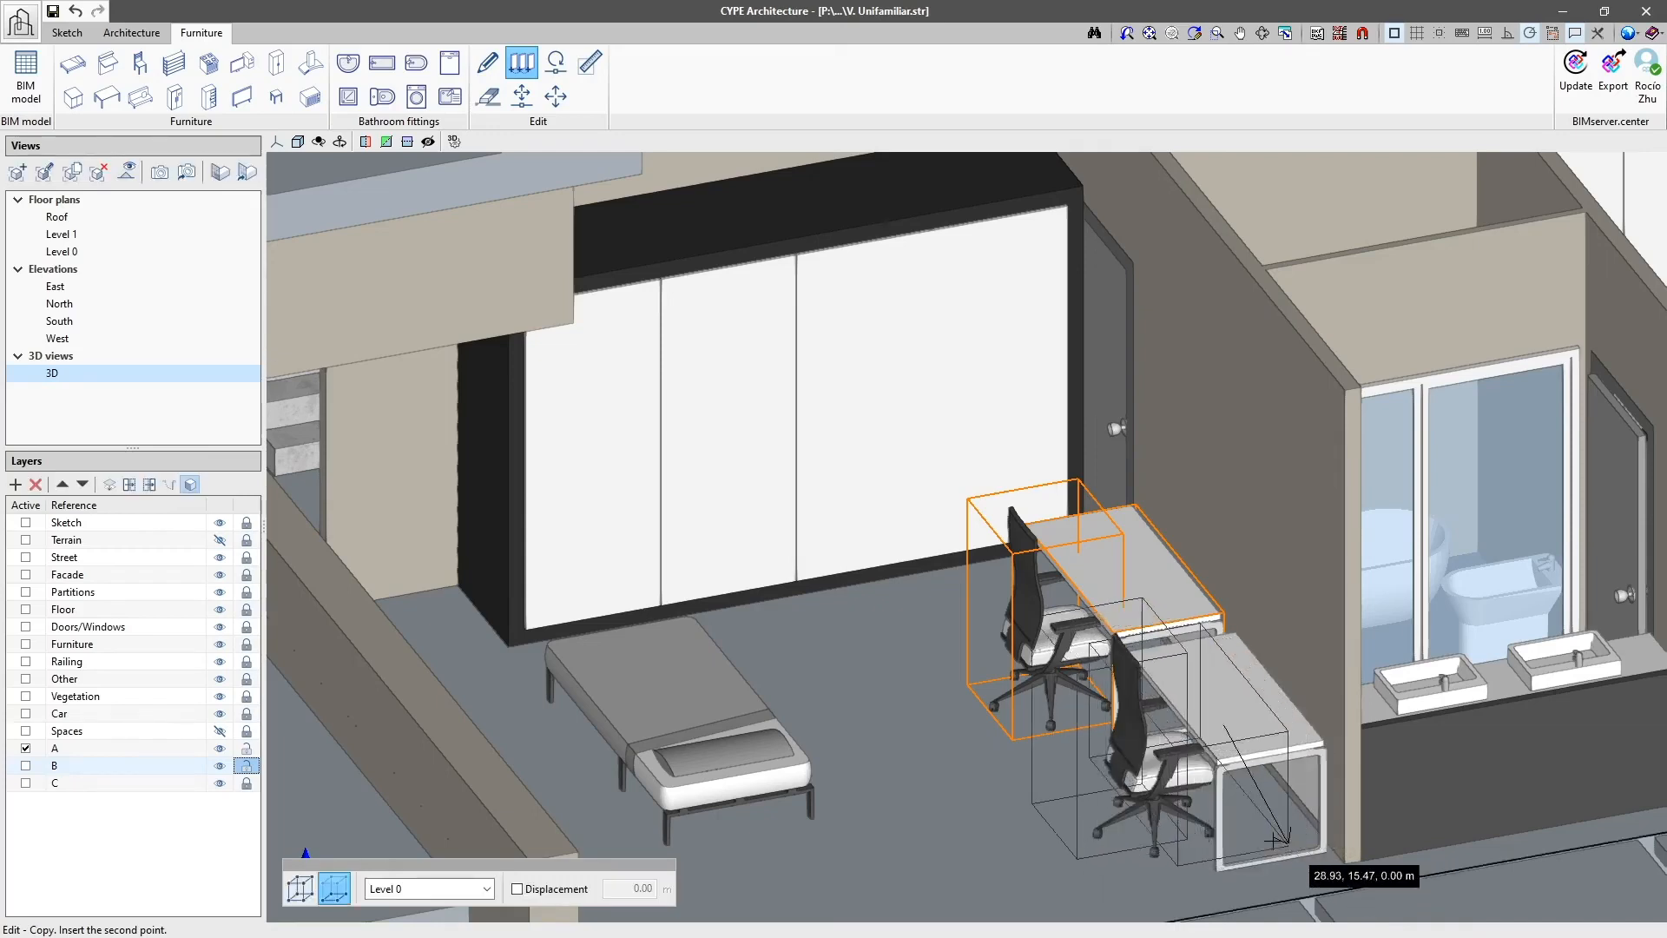
right_click(1025, 795)
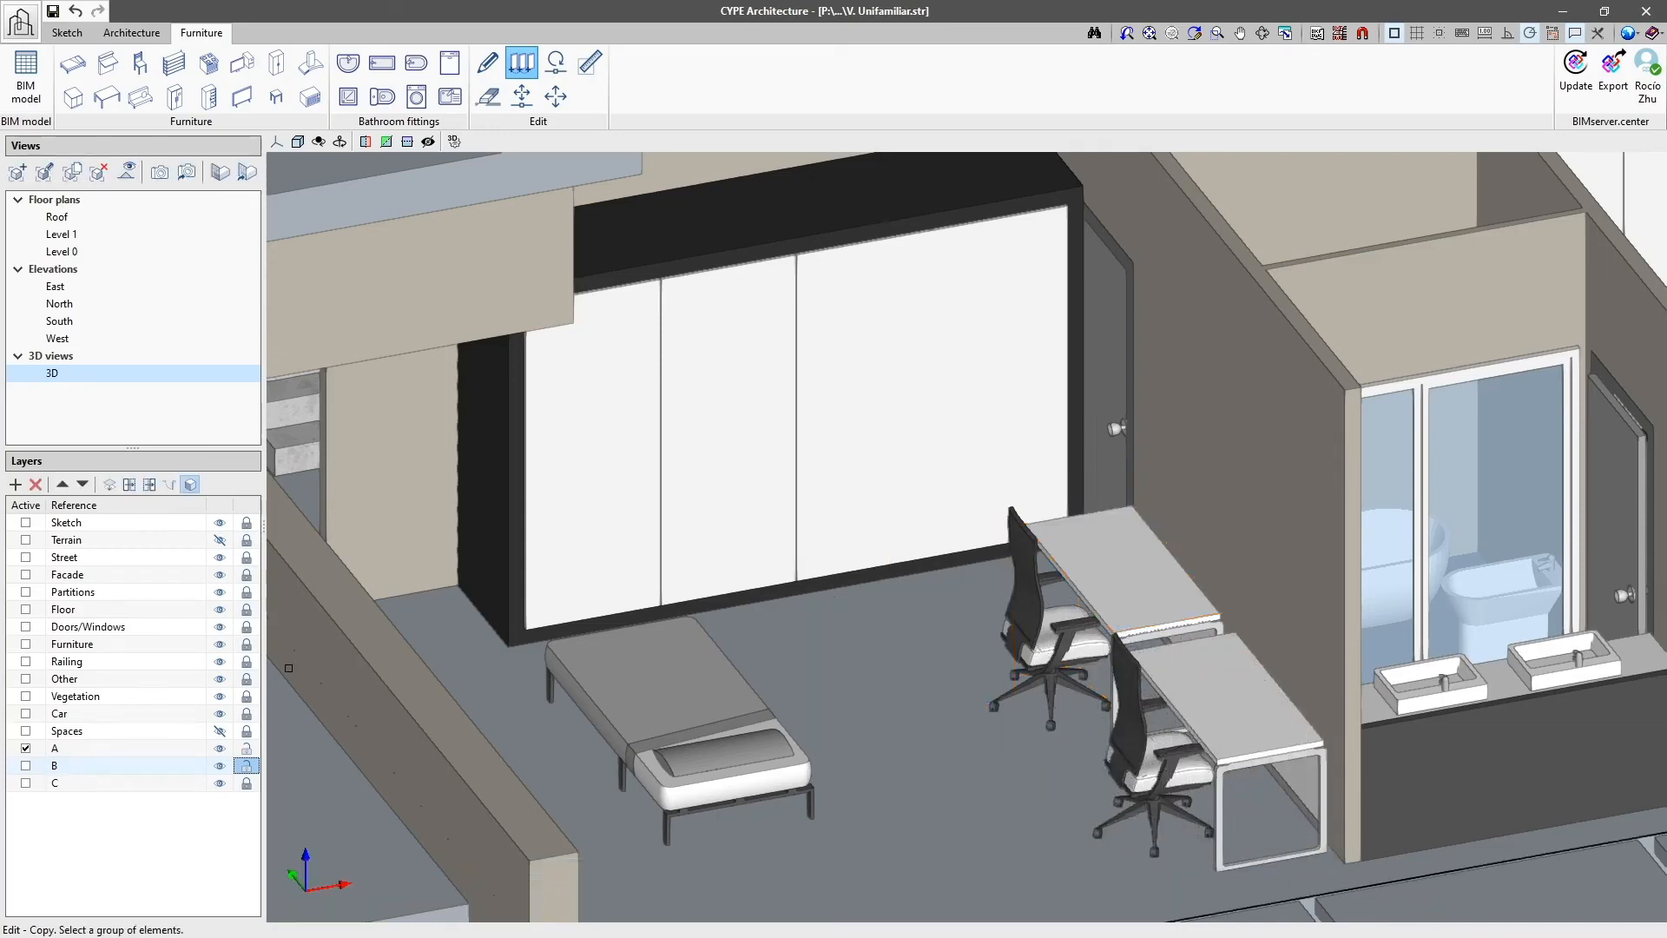
Step: Switch layers A and B off and on to check which layer each copied piece belongs to
left_click(220, 747)
left_click(220, 747)
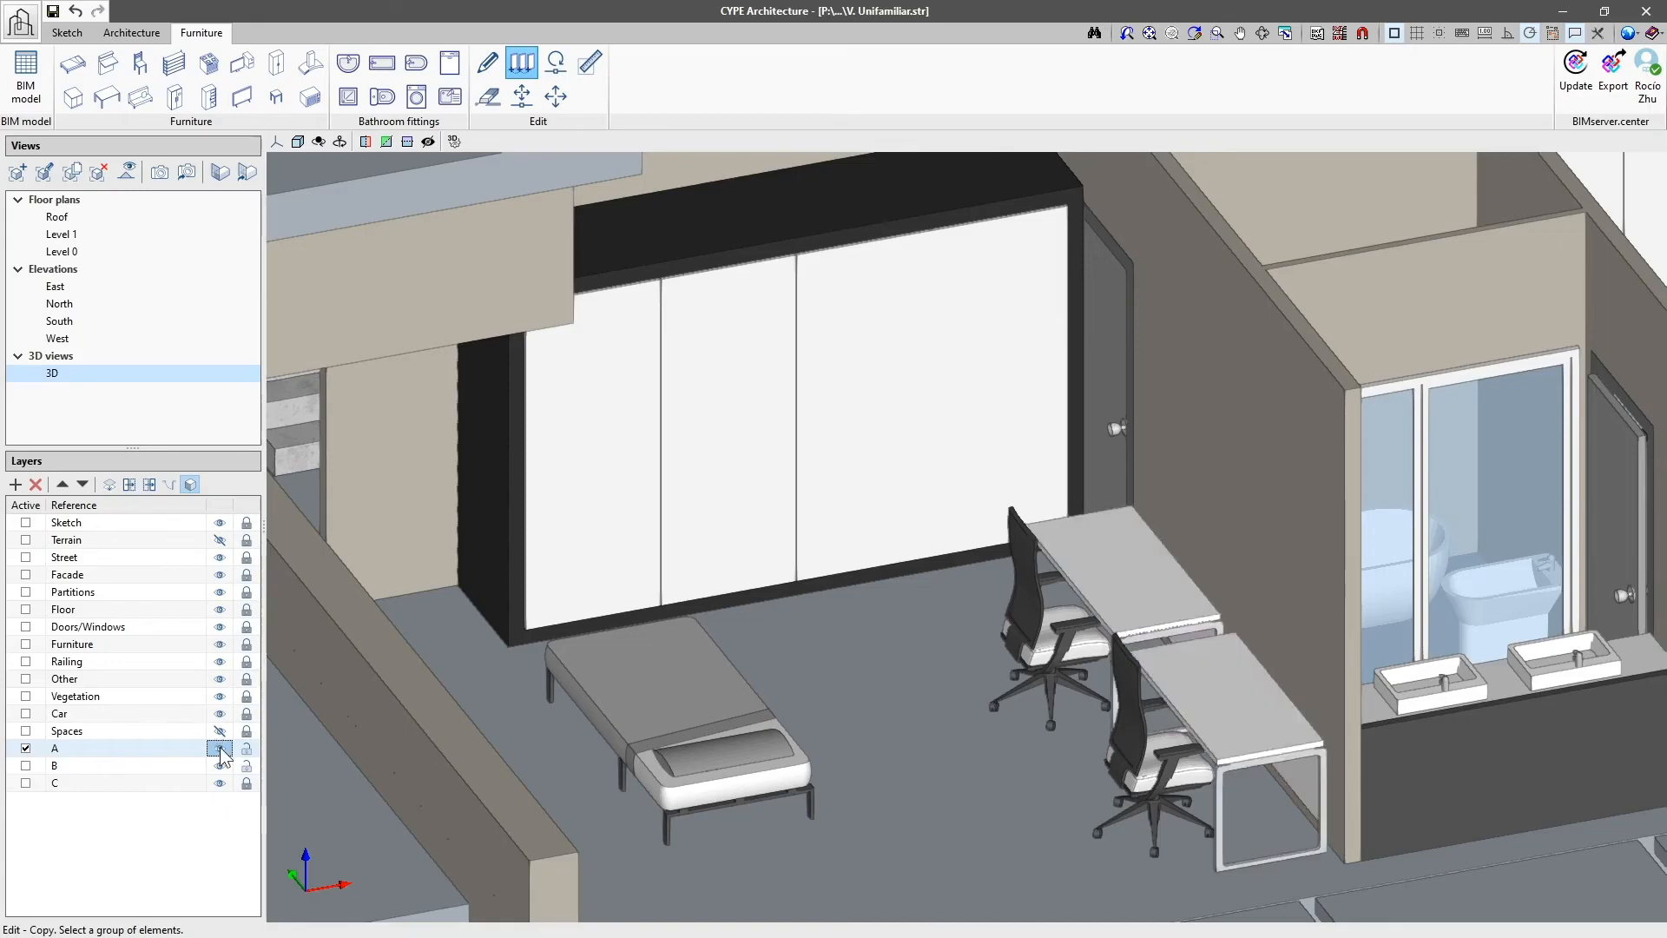
left_click(220, 765)
left_click(220, 765)
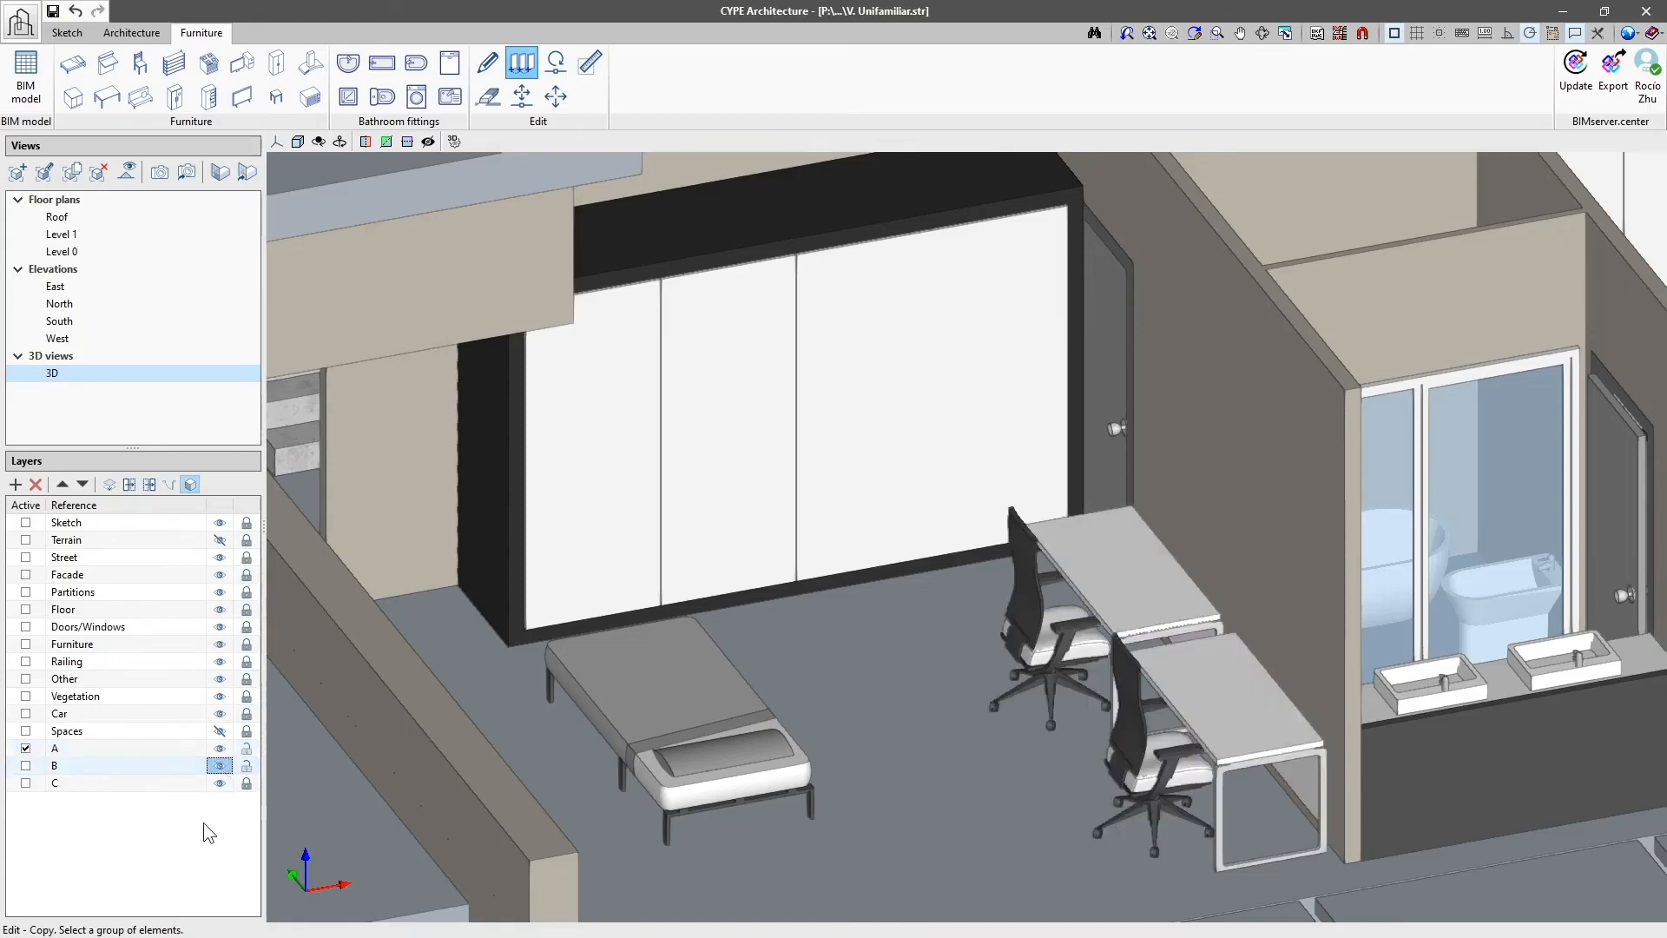
Step: Assign both desks and both office chairs to the Furniture layer
left_click(107, 488)
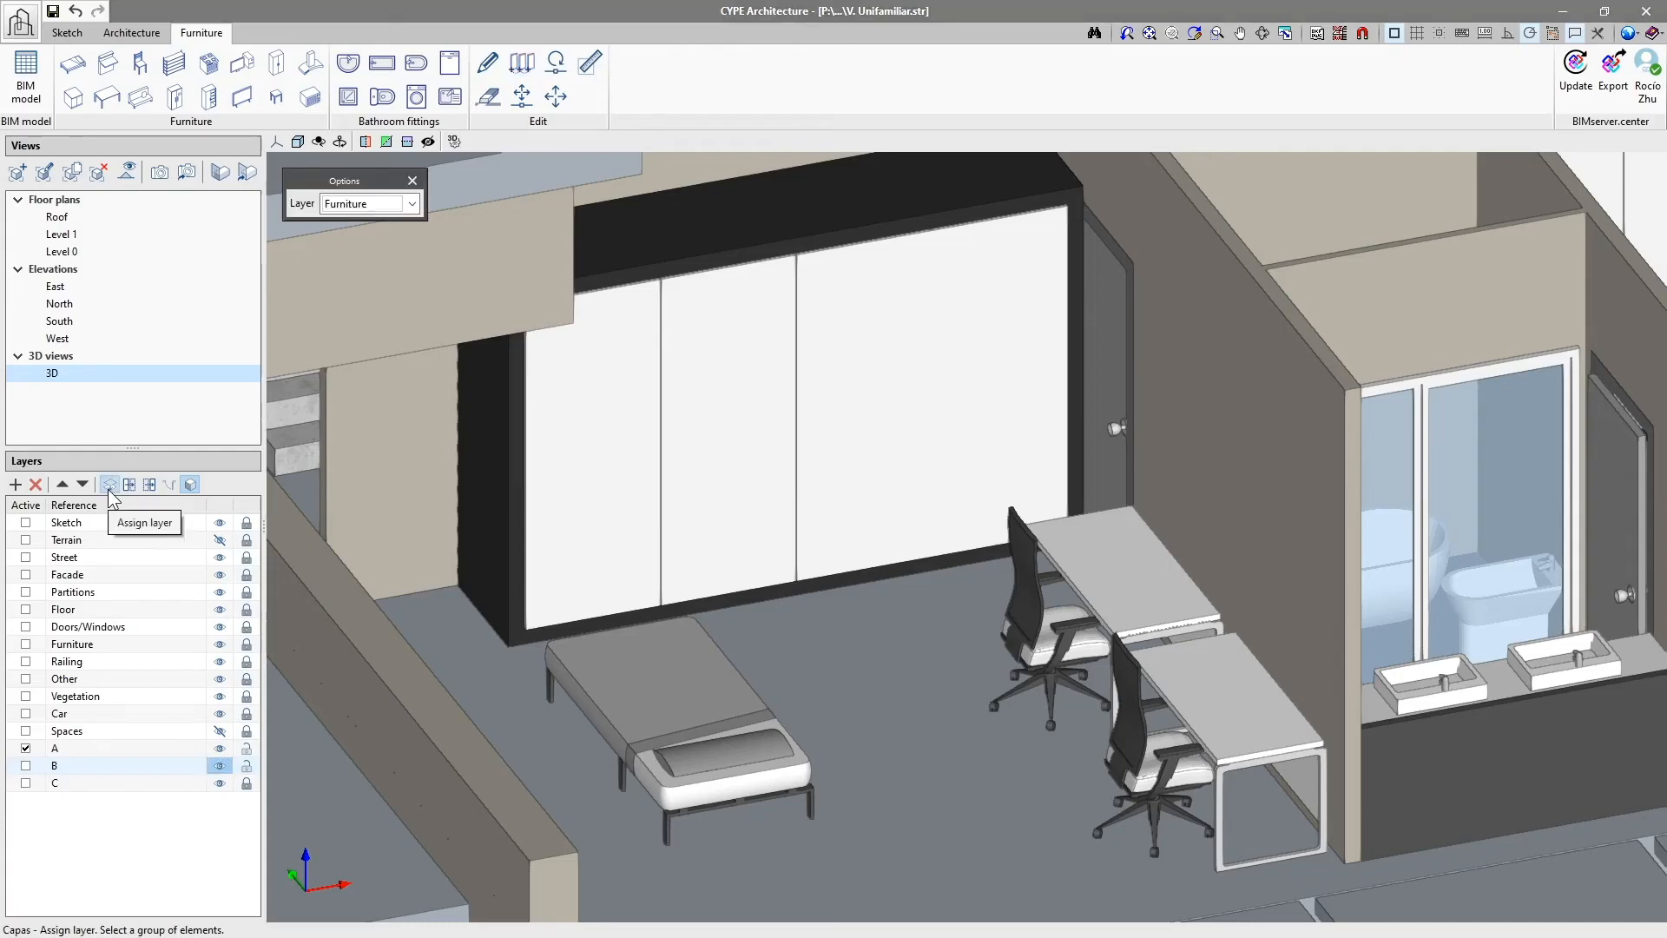
left_click(410, 204)
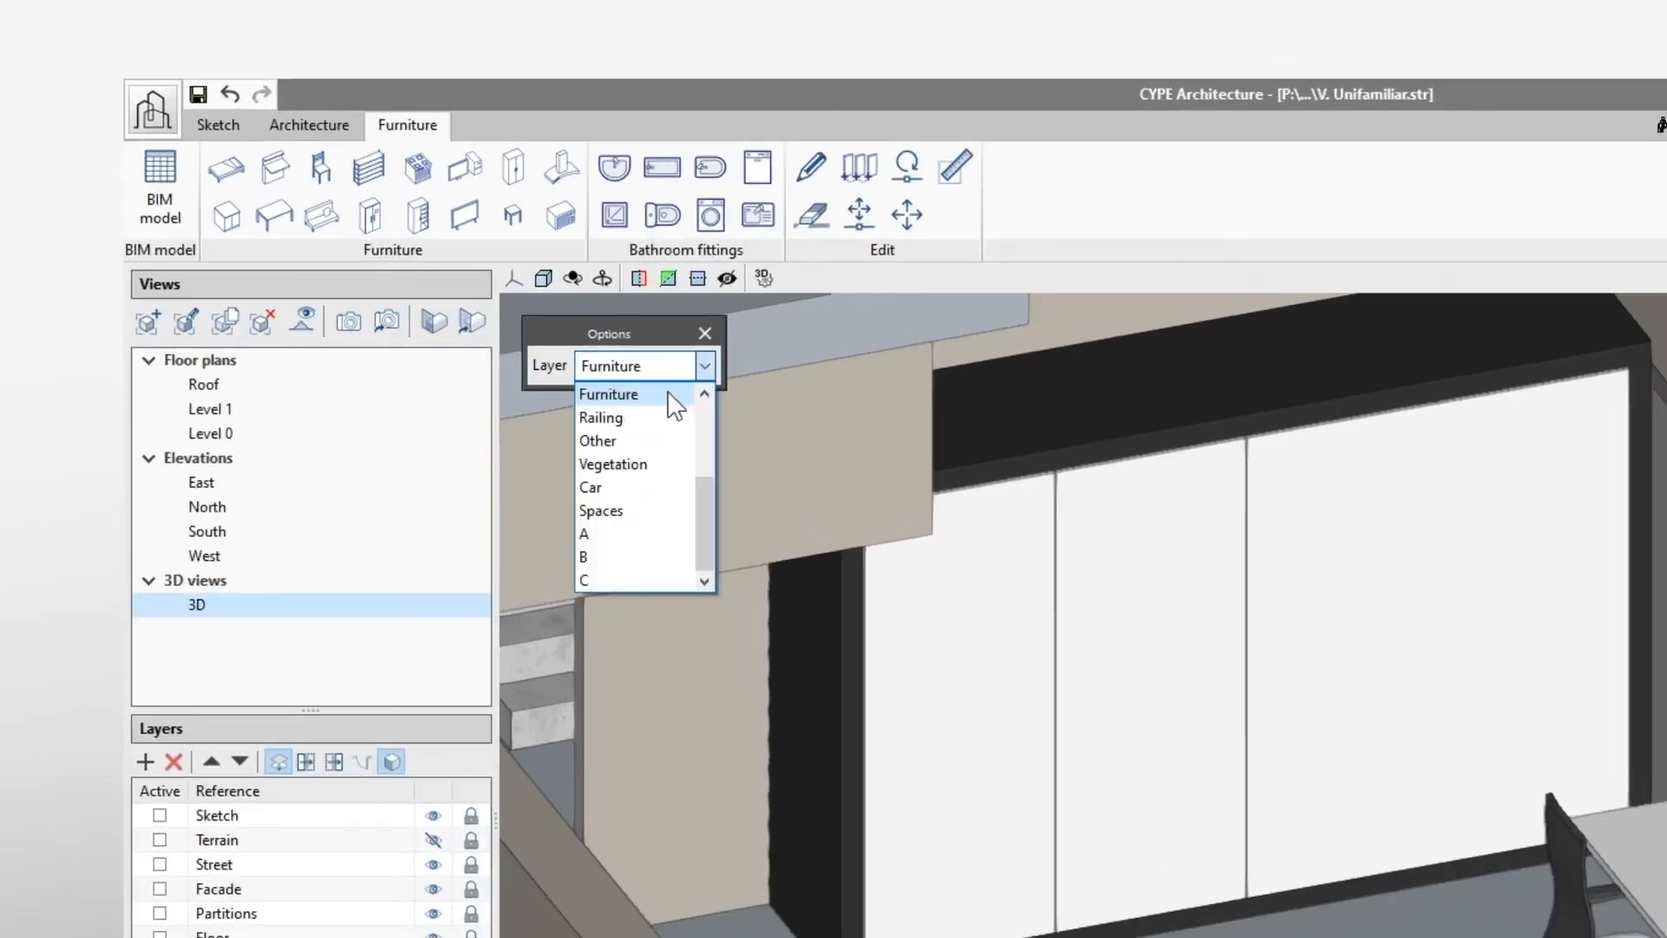
left_click(668, 392)
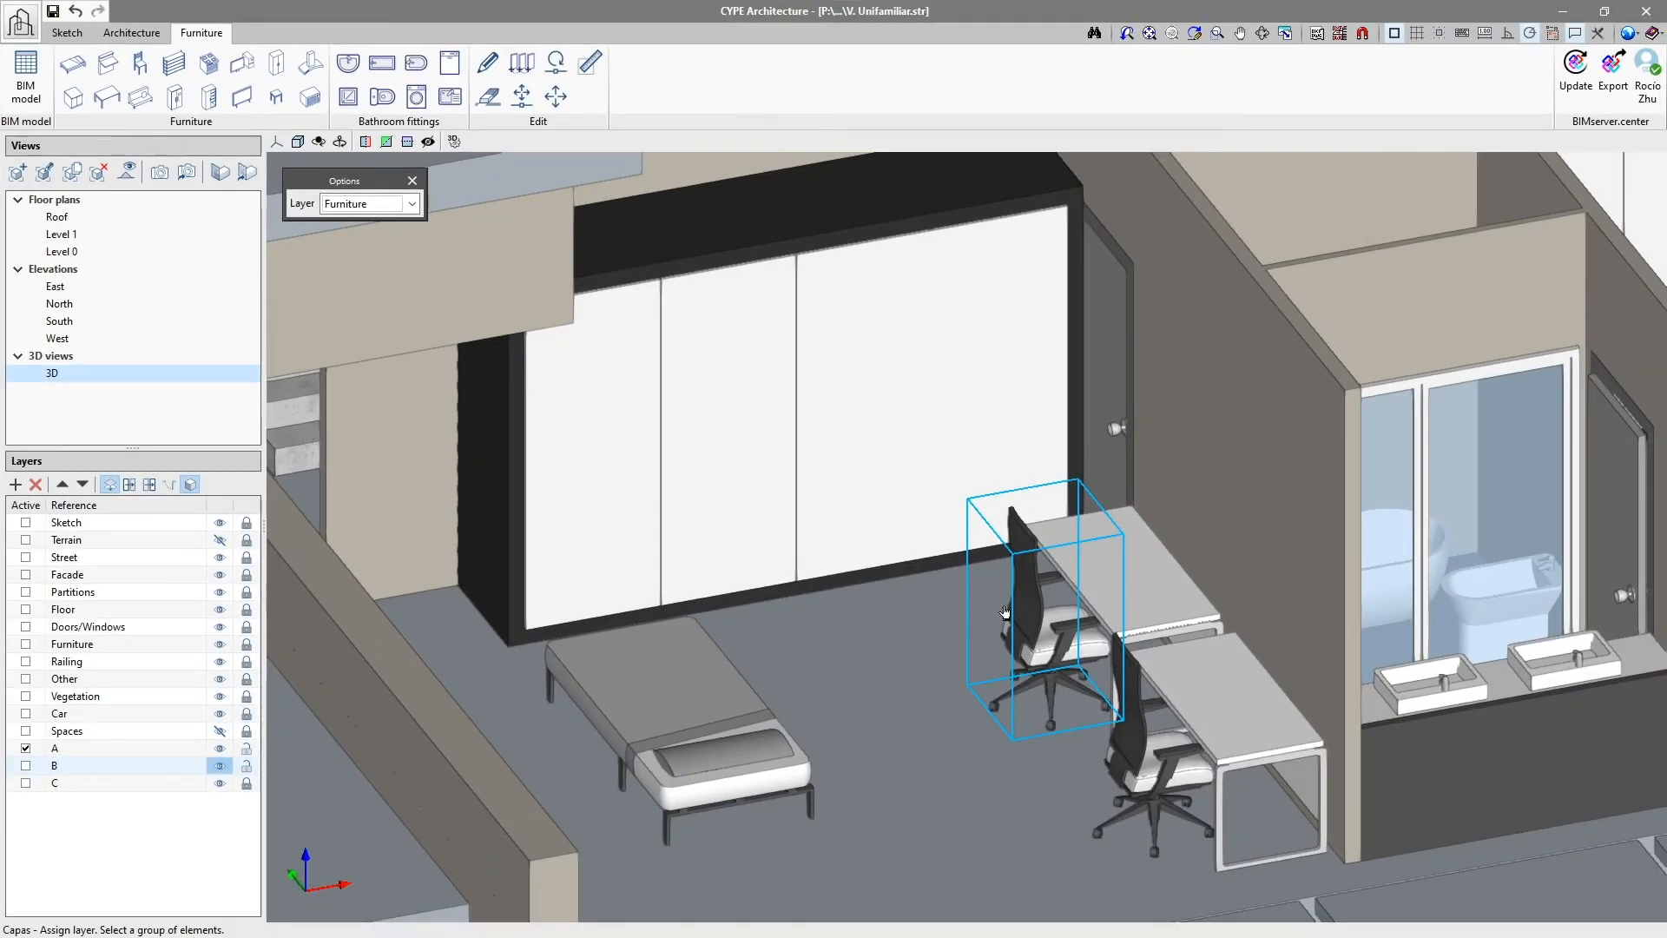
left_click(1005, 612)
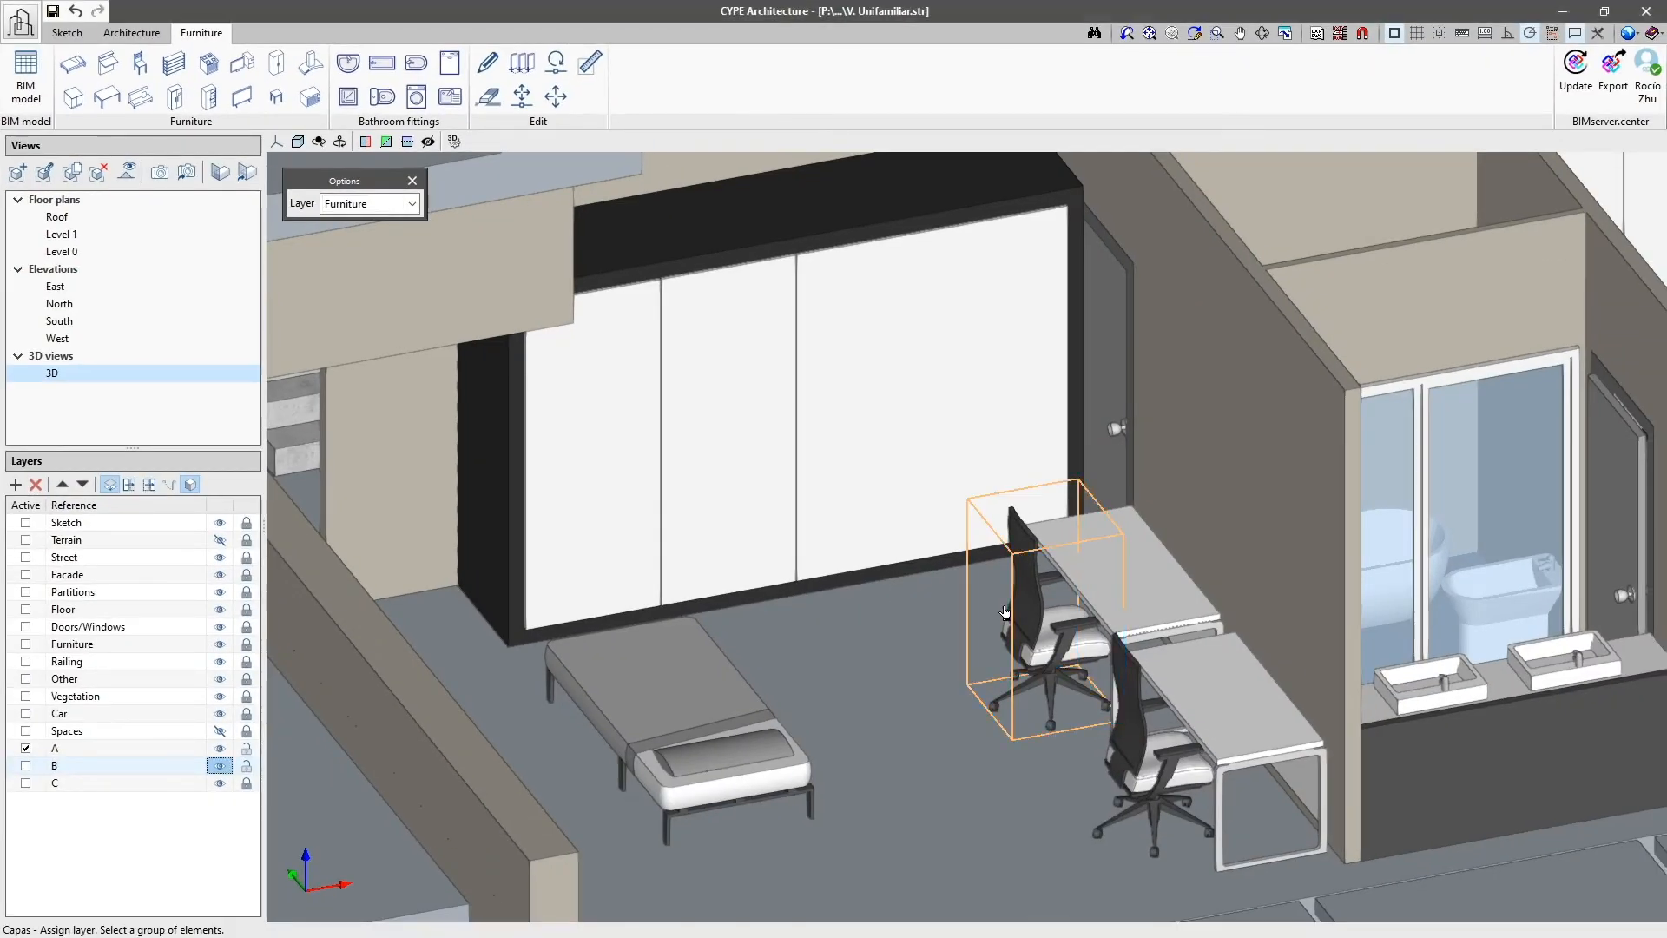
left_click(1153, 595)
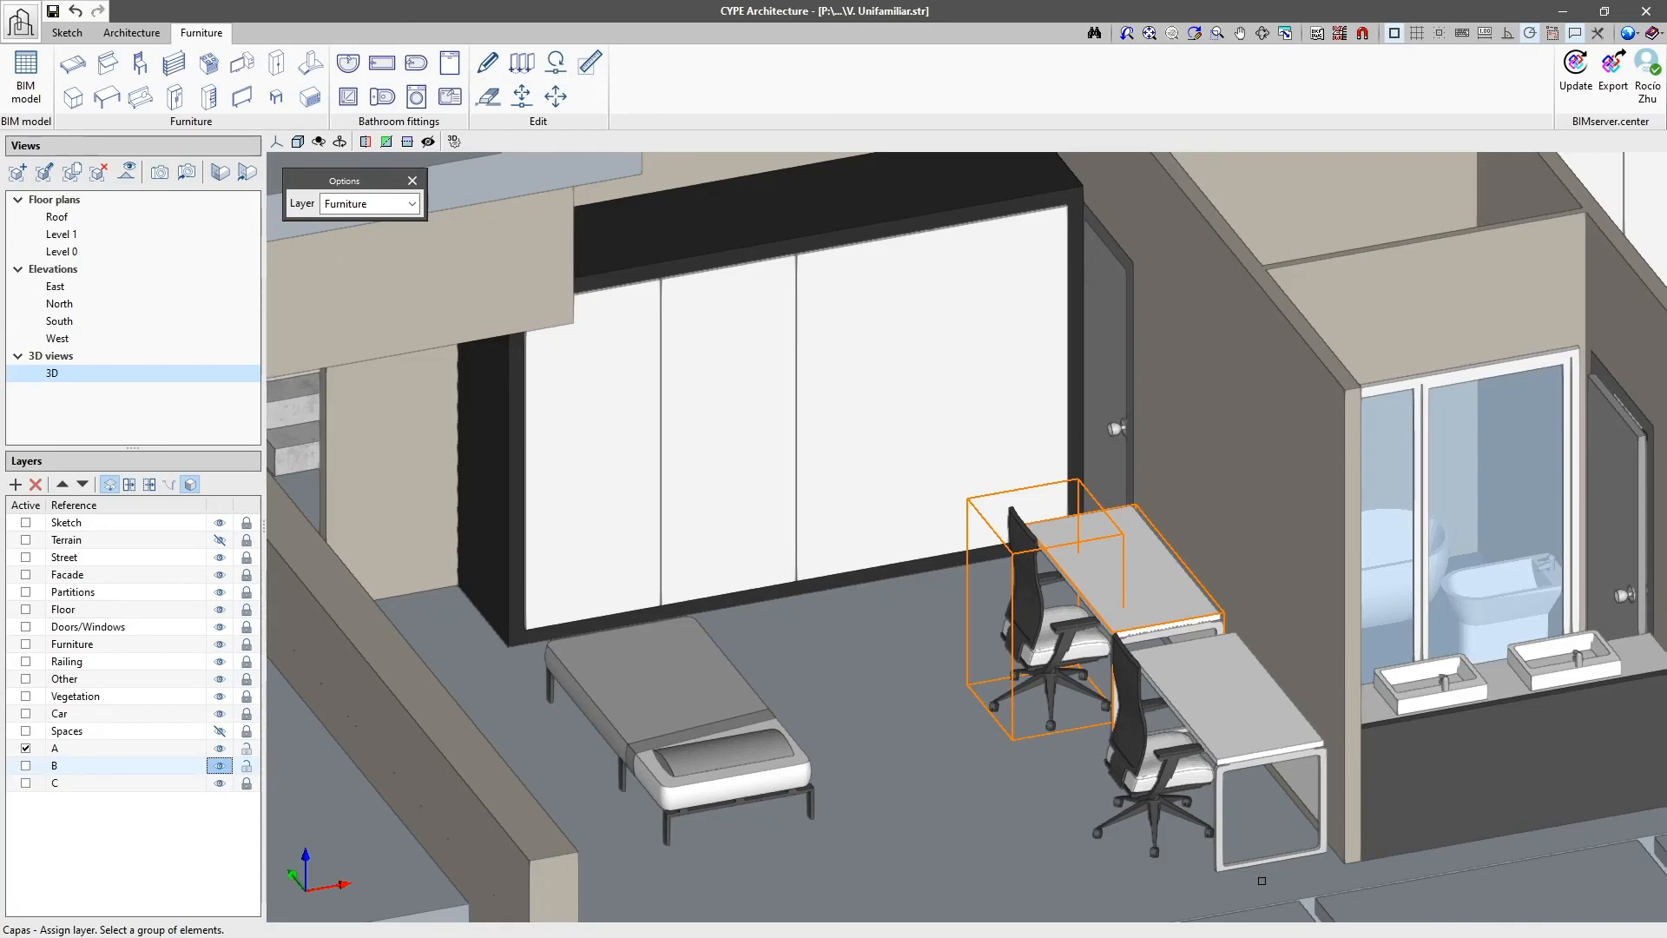
left_click_drag(1261, 881, 696, 611)
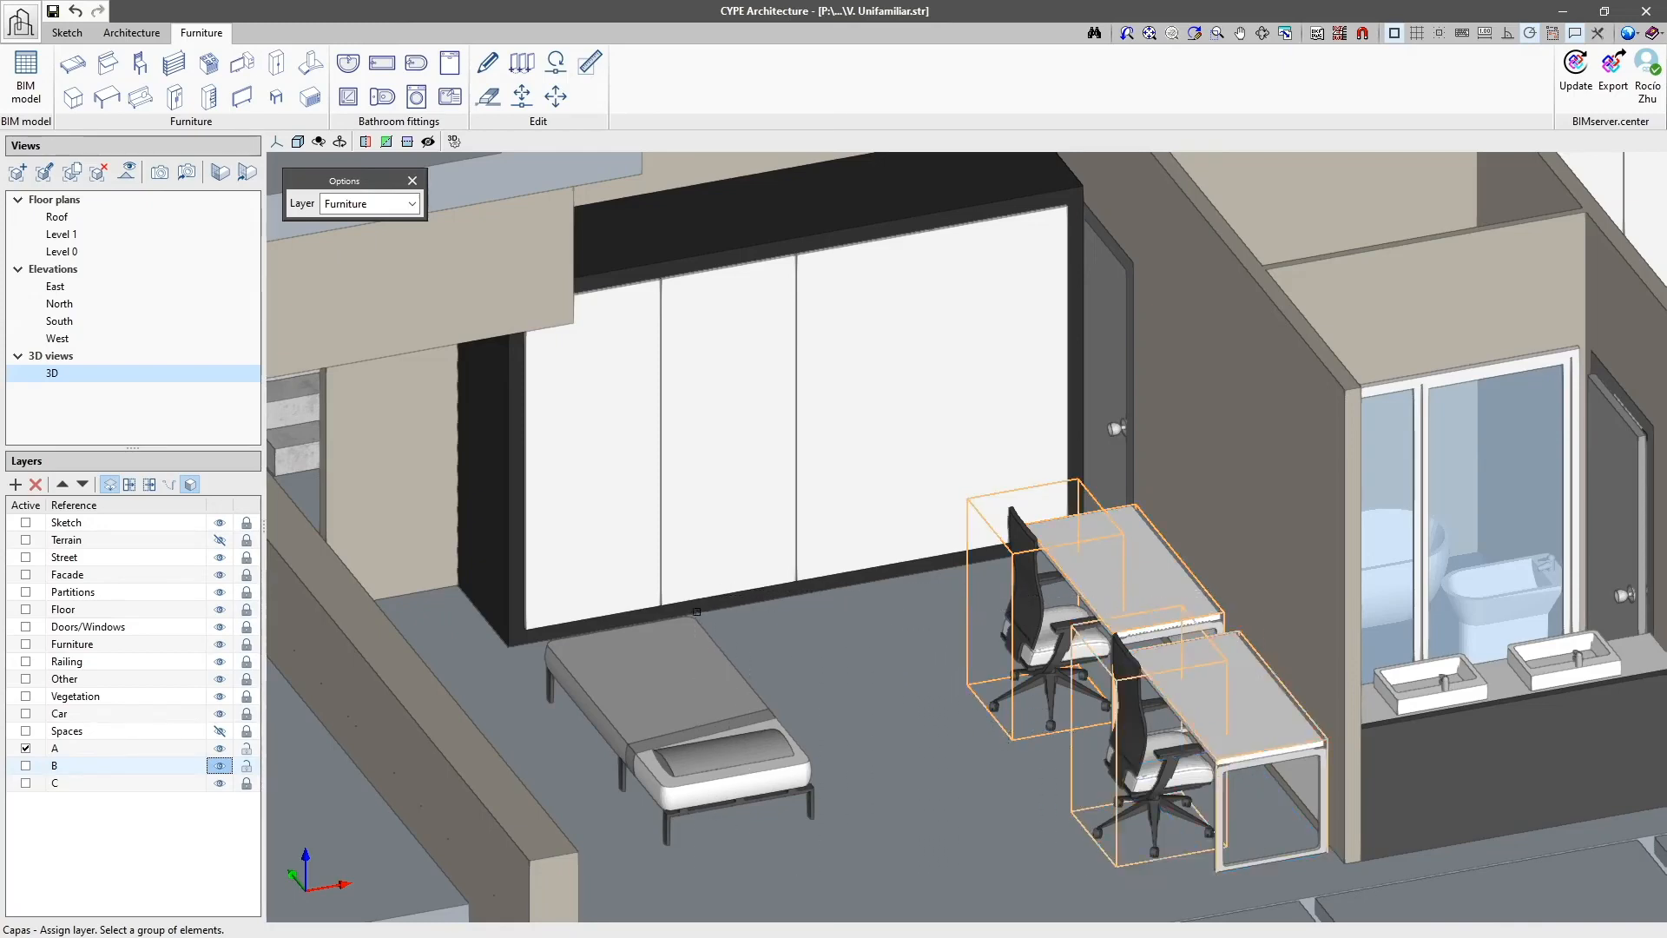
right_click(939, 657)
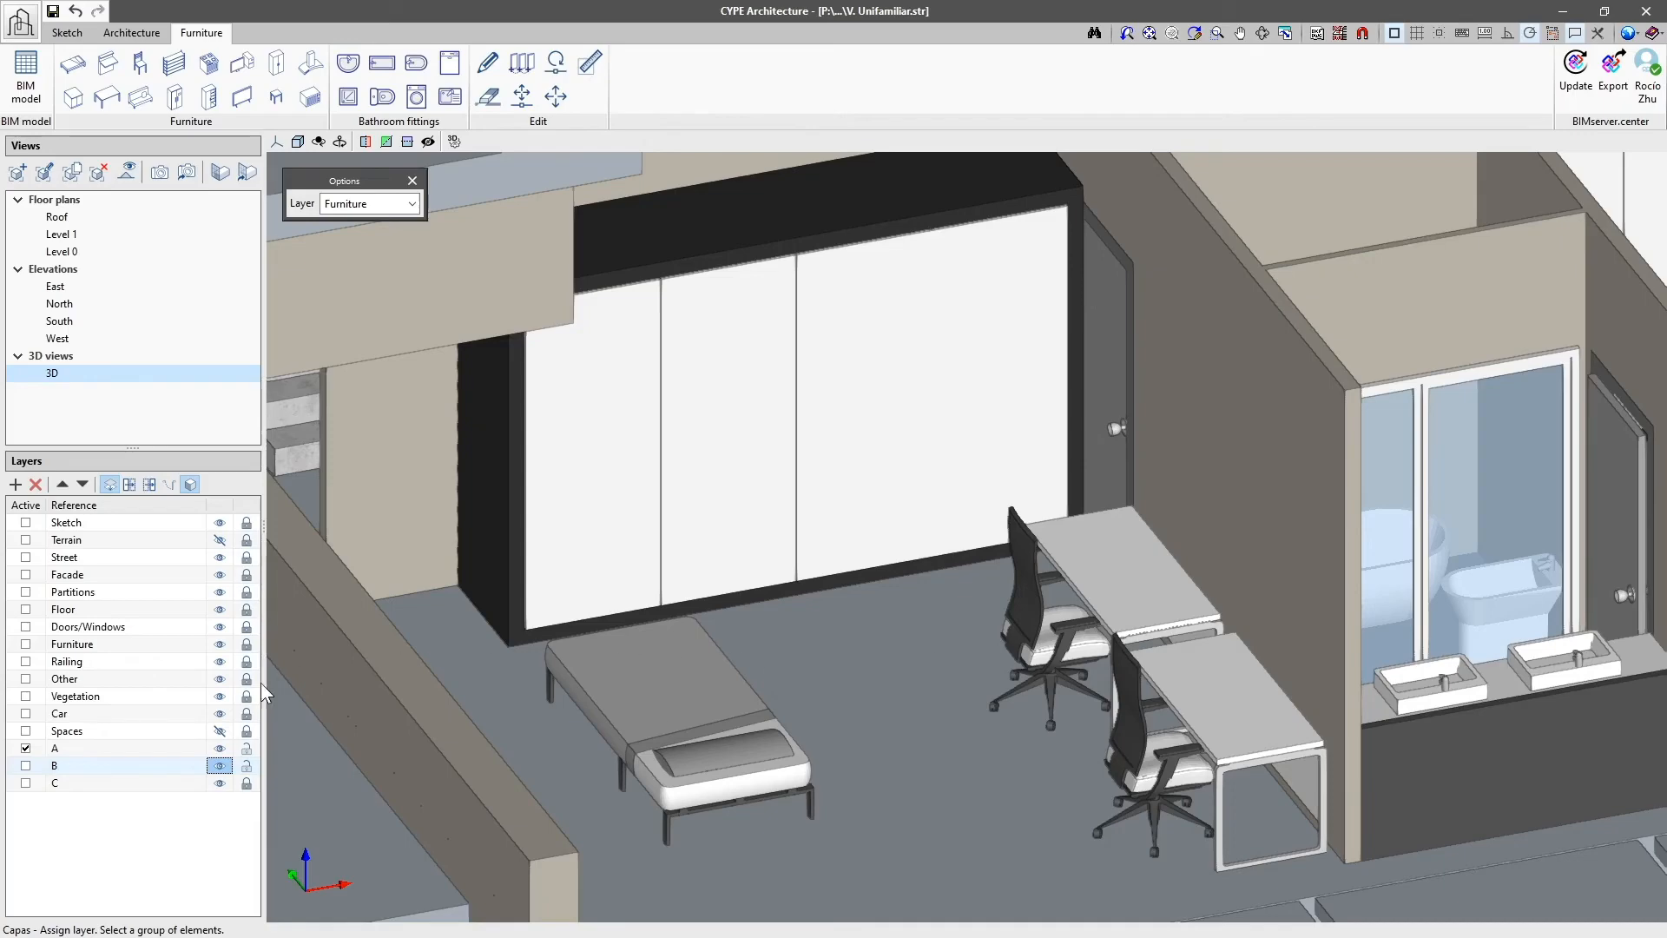
Step: Switch the Furniture layer off and on to check that it holds the reassigned desks and chairs
left_click(148, 644)
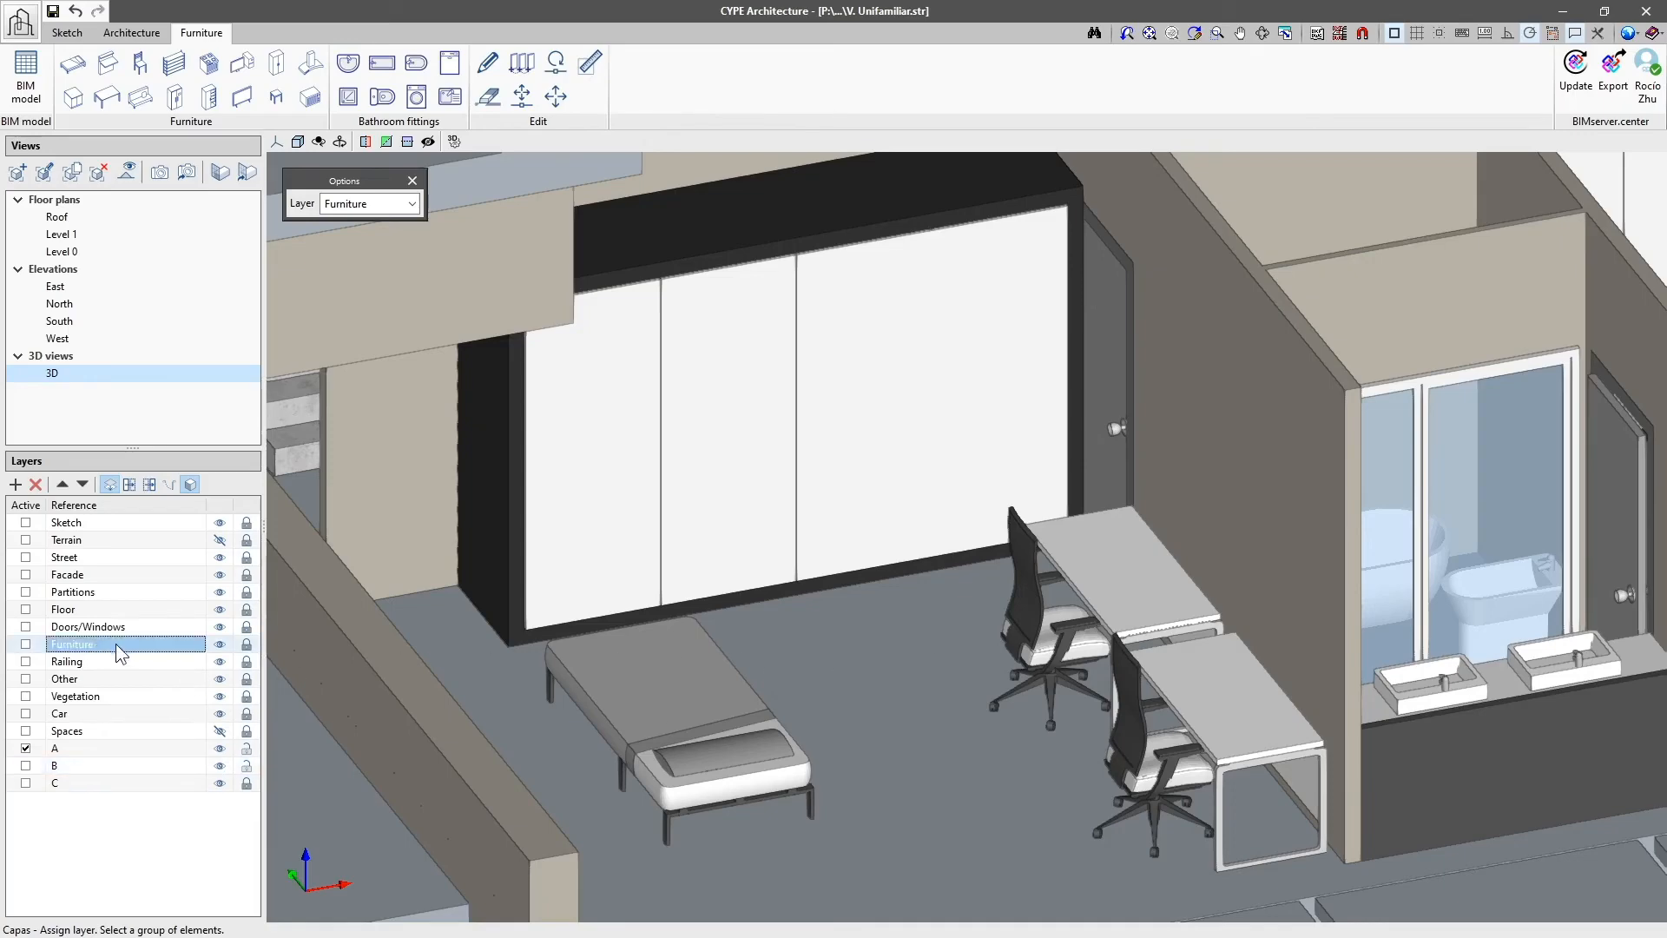
left_click(220, 644)
left_click(218, 643)
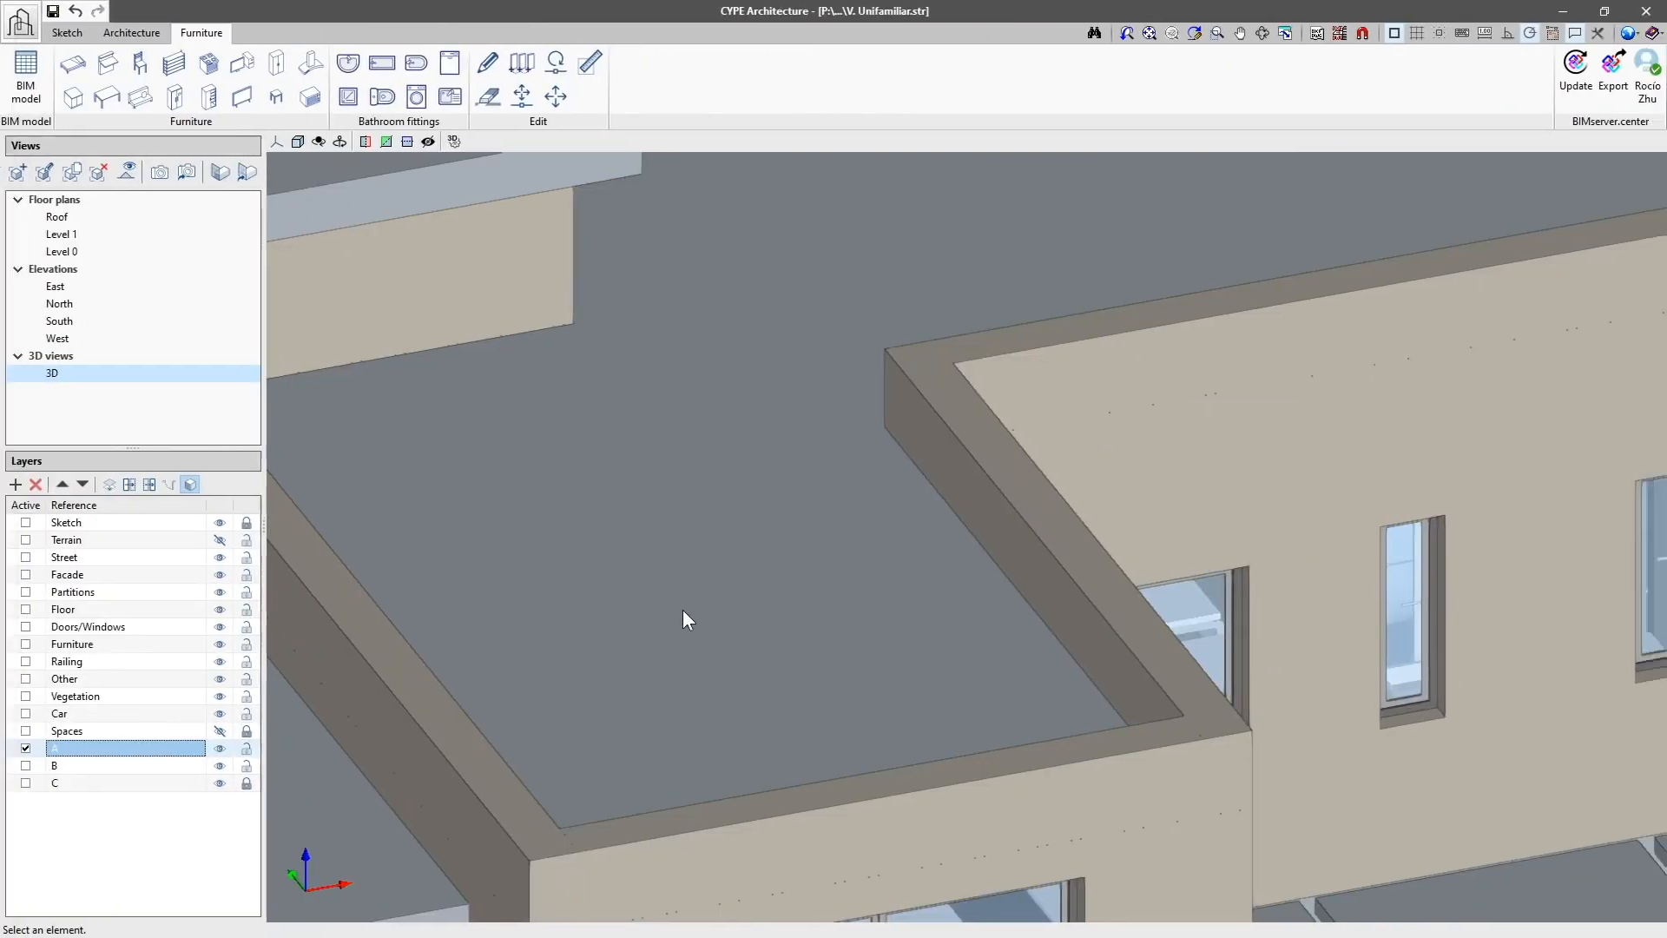
Step: Use Hide elements on the roof slab, the facade walls and the inner partitions that block the view into the bedroom
left_click(218, 540)
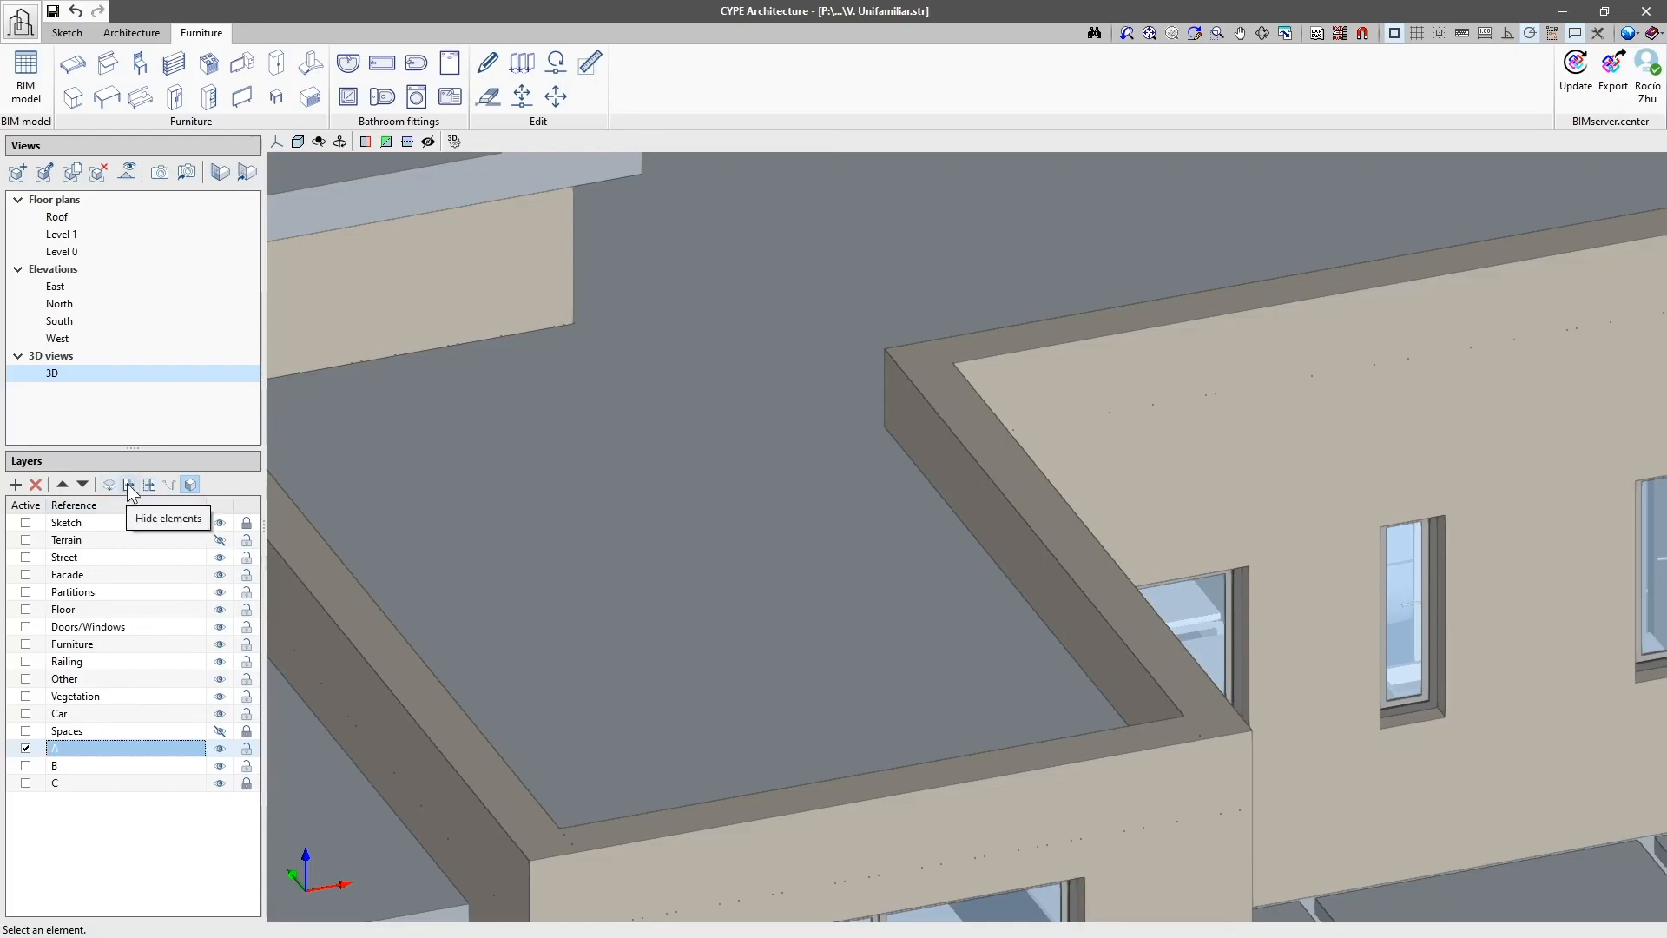
left_click(128, 484)
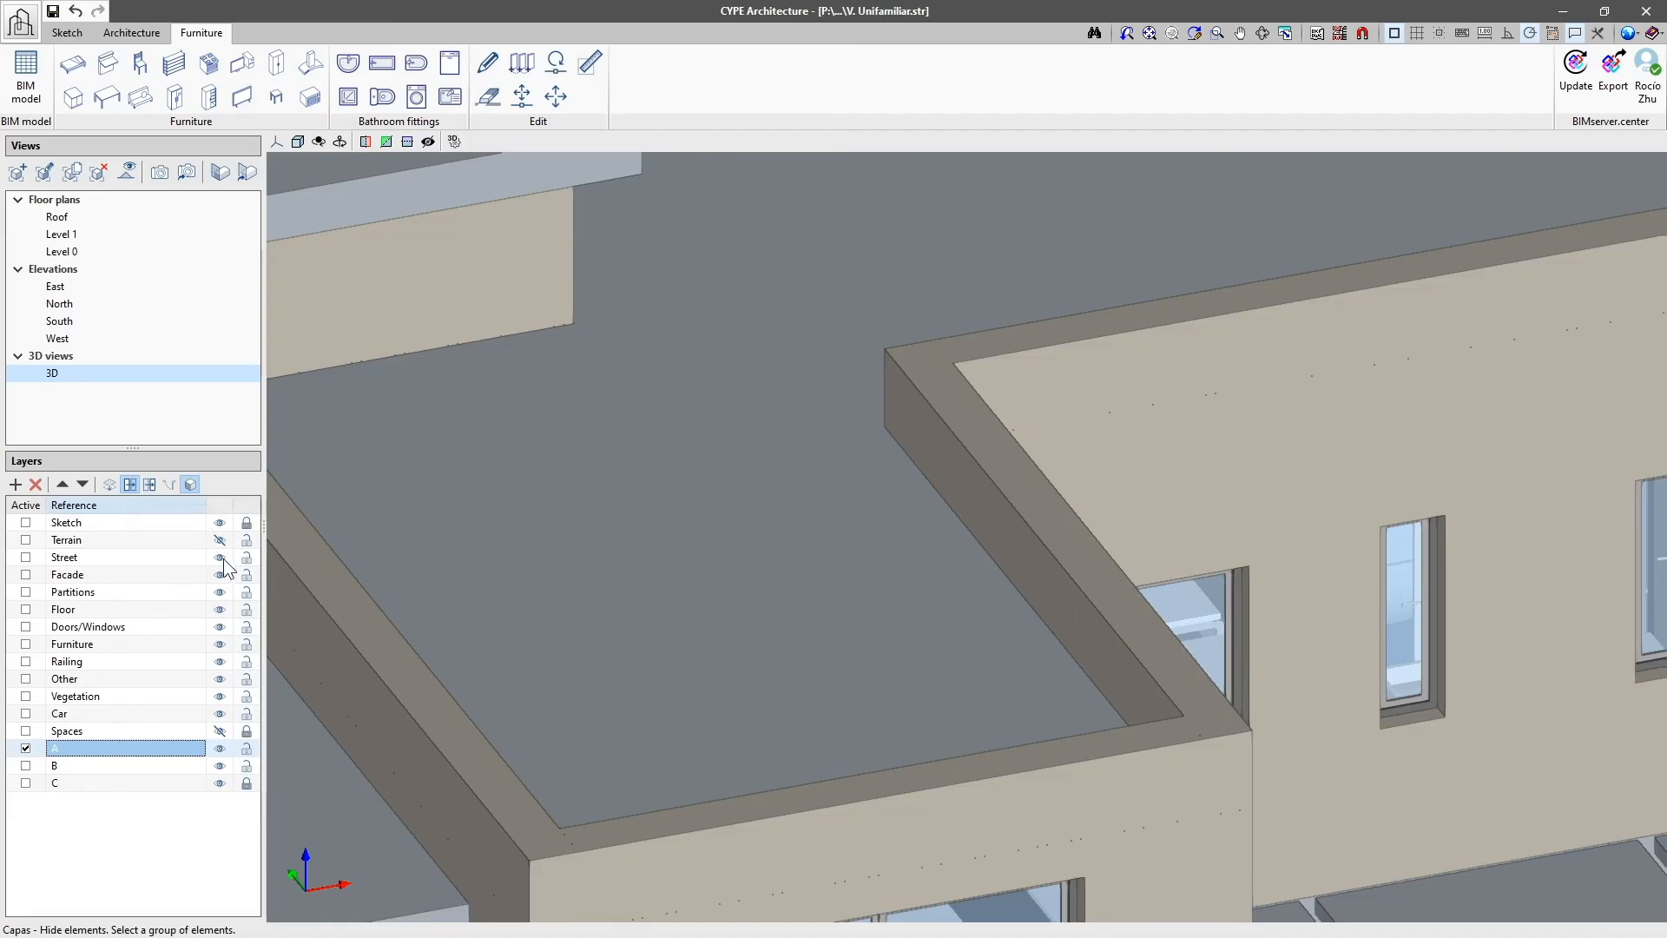
left_click(219, 731)
left_click(849, 666)
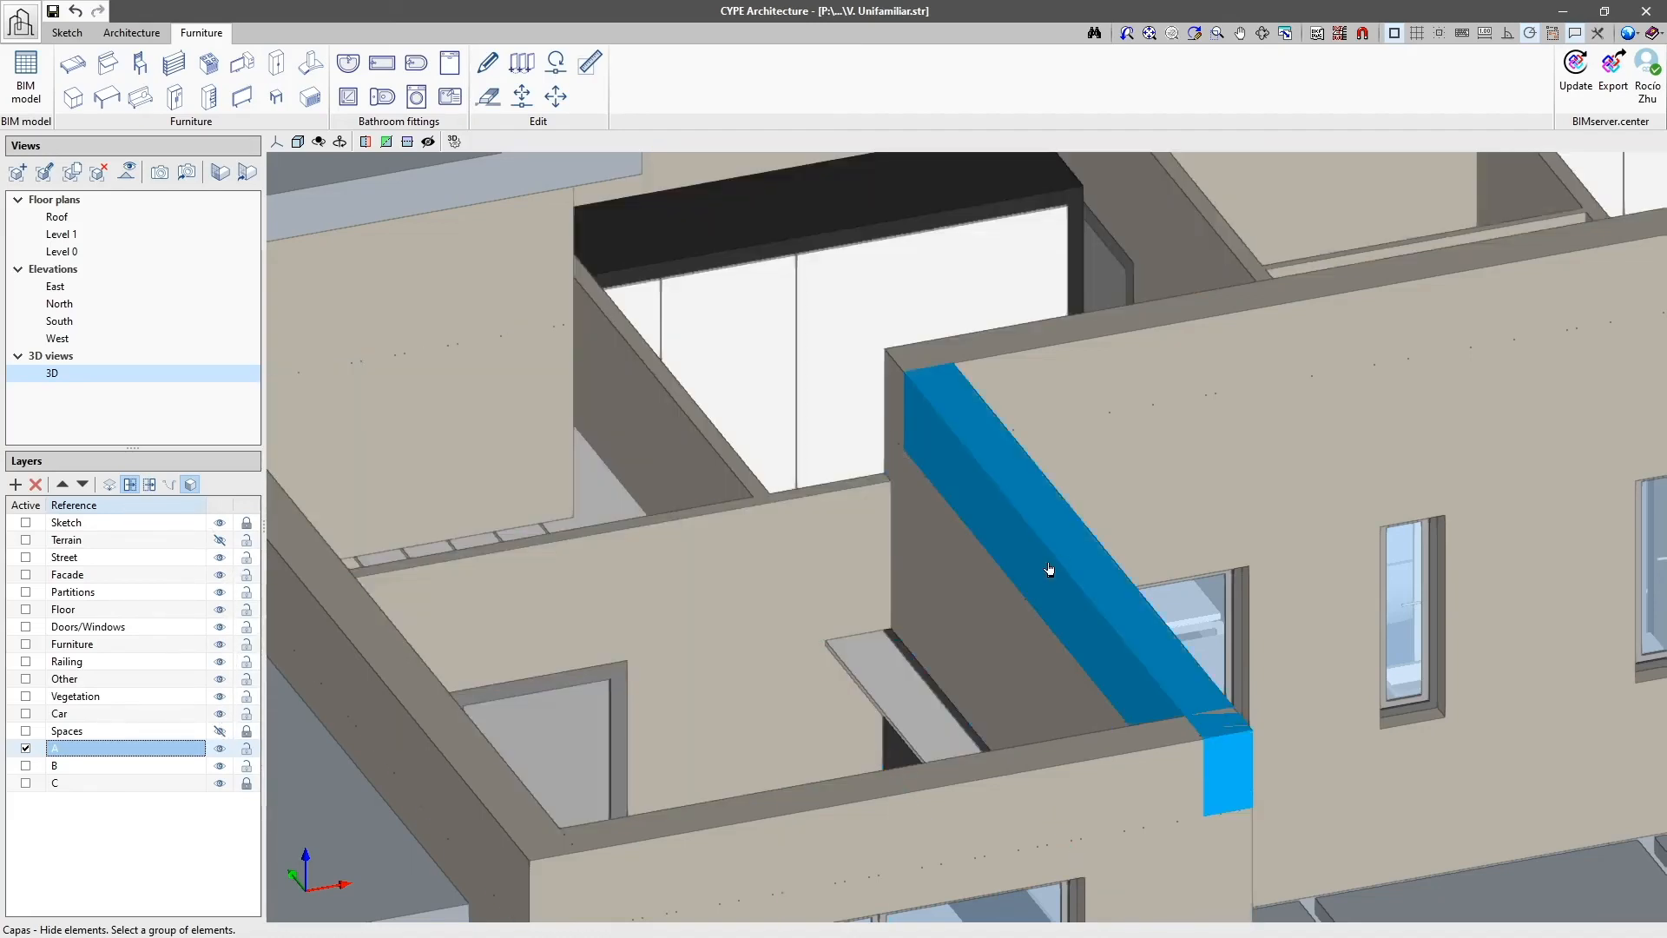
left_click(1016, 458)
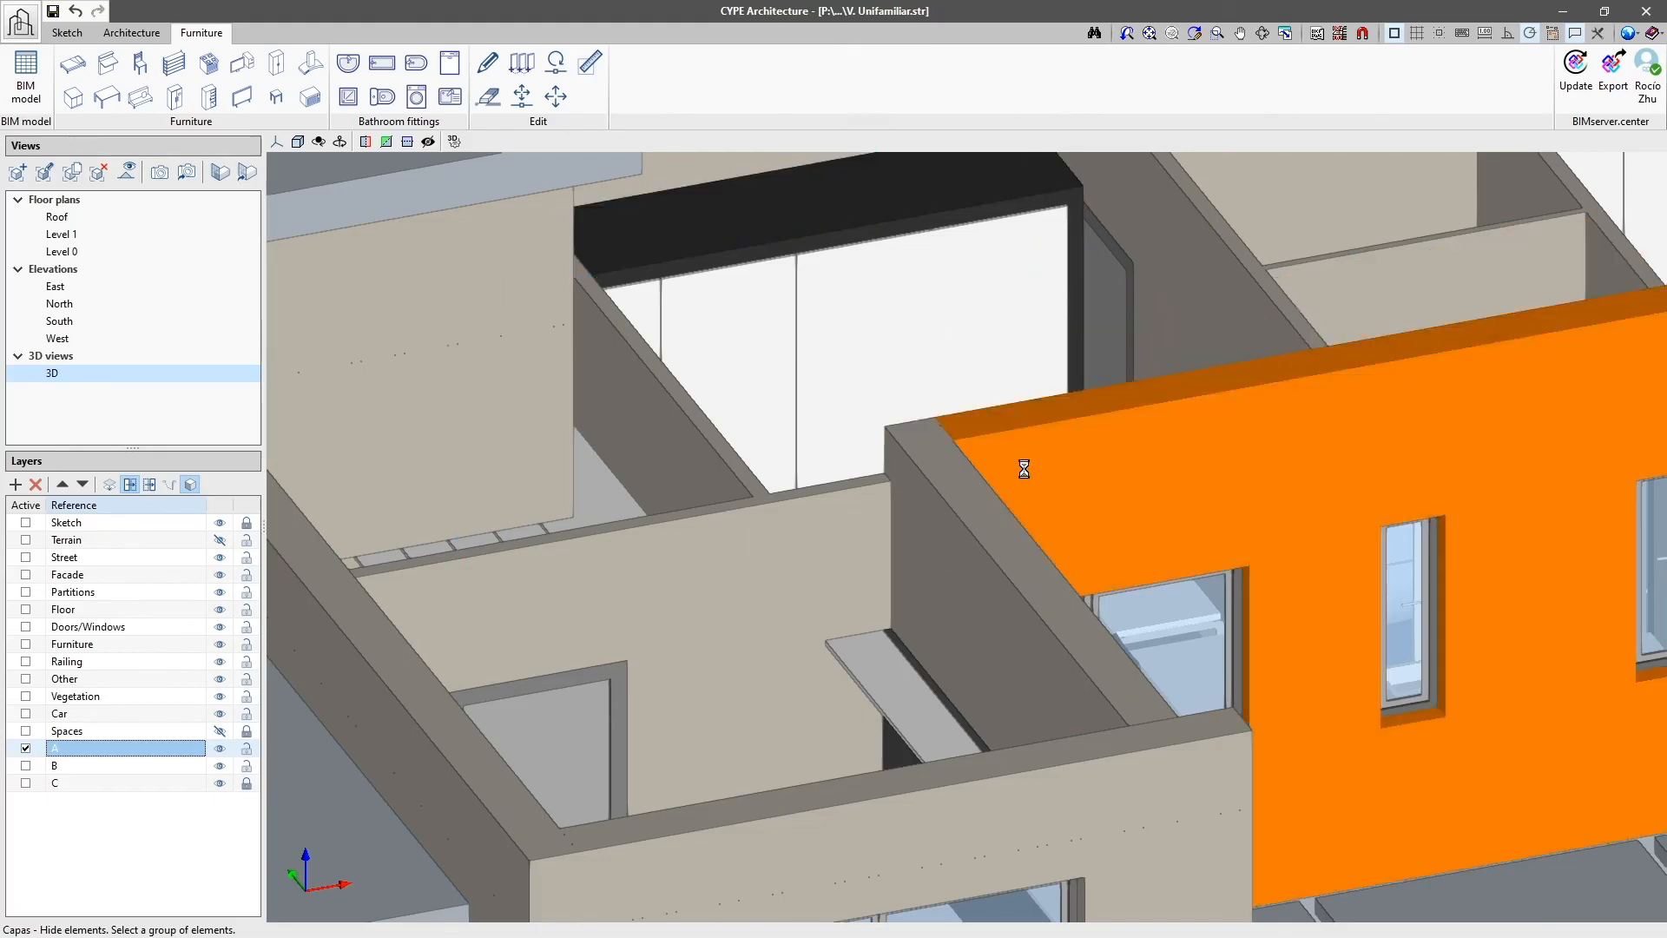
left_click(1104, 614)
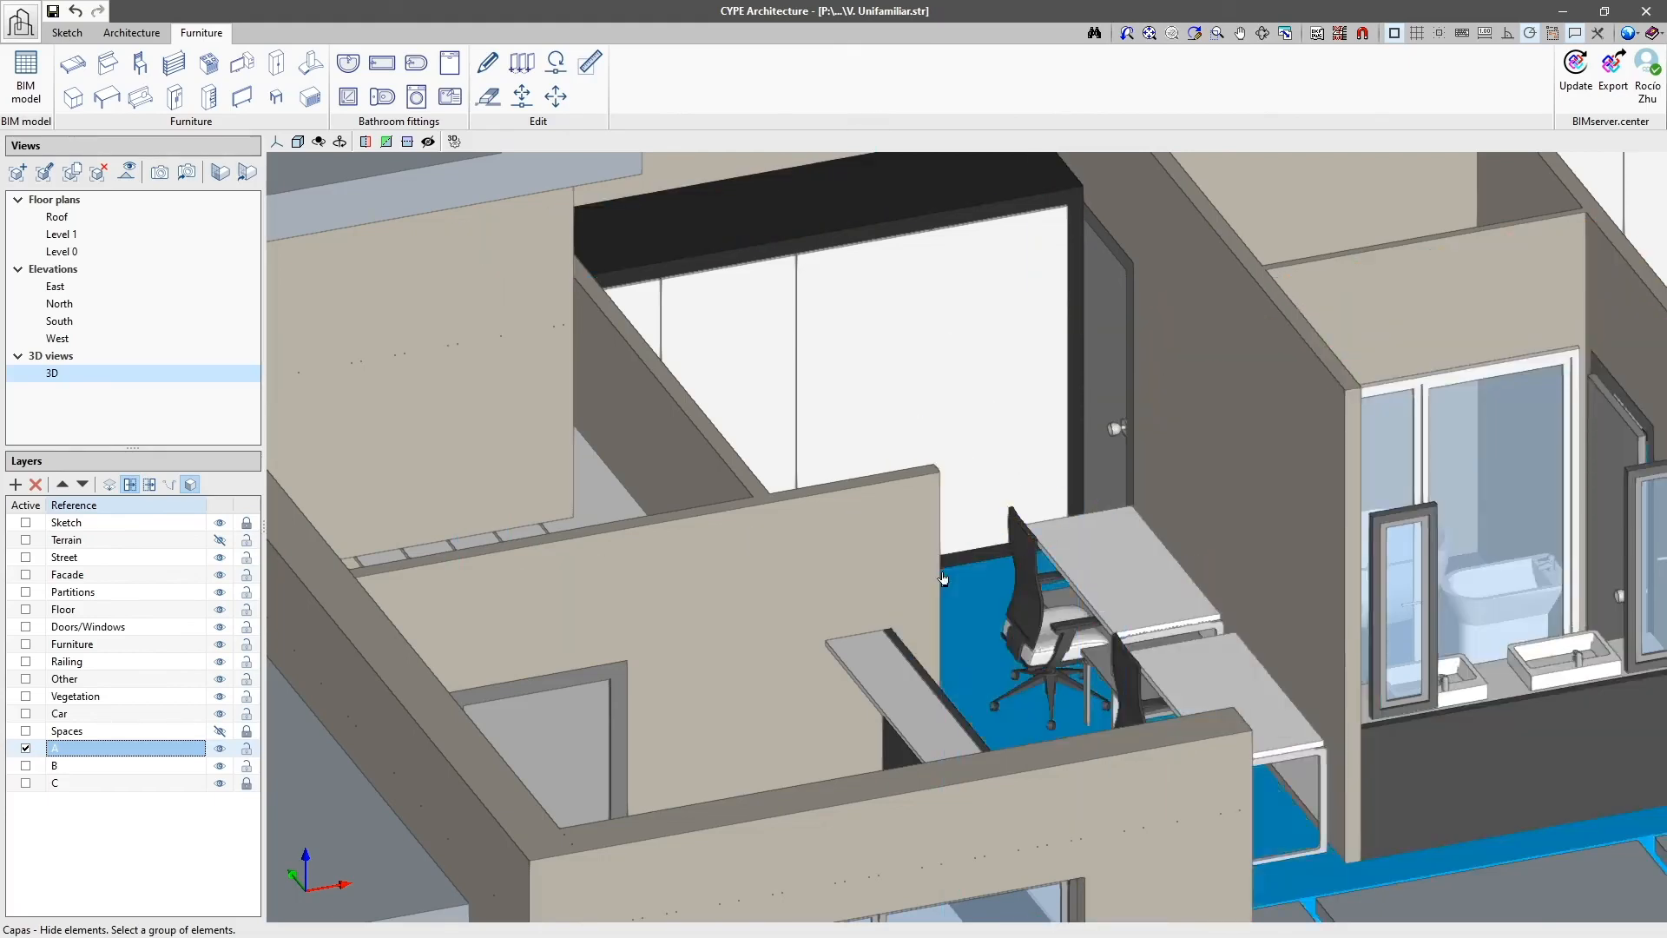
left_click(924, 560)
left_click(752, 565)
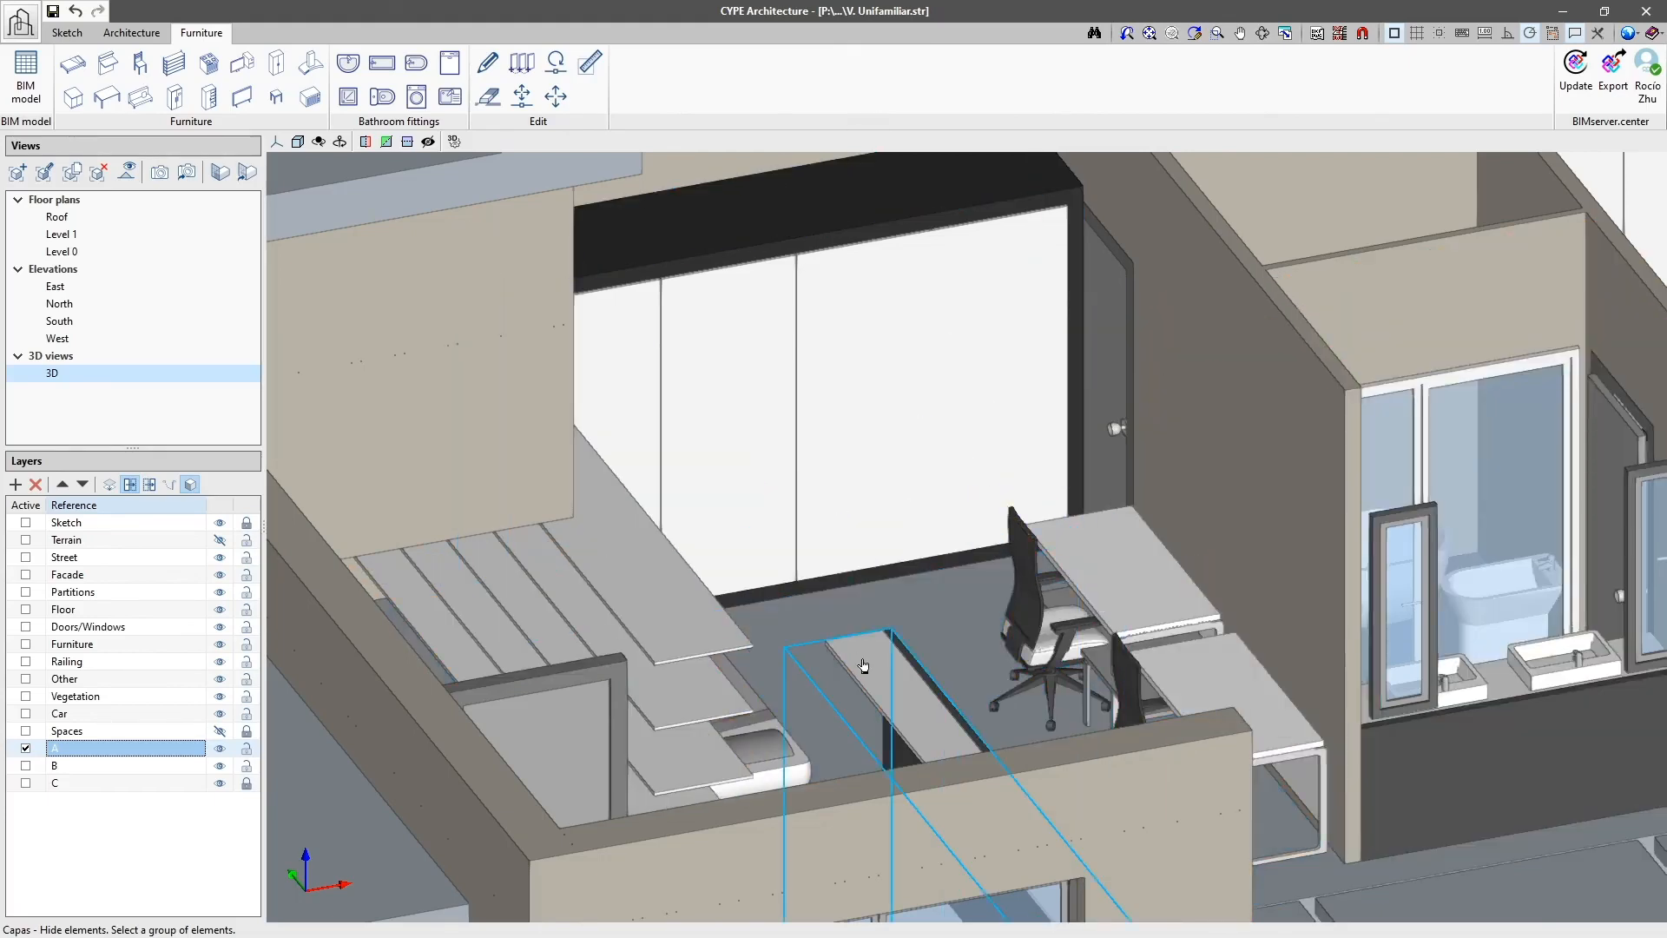
Step: Hide the remaining cabinet, front facade wall, shelving and window frames in front of the bed, and finish hiding elements
left_click(987, 803)
left_click(993, 852)
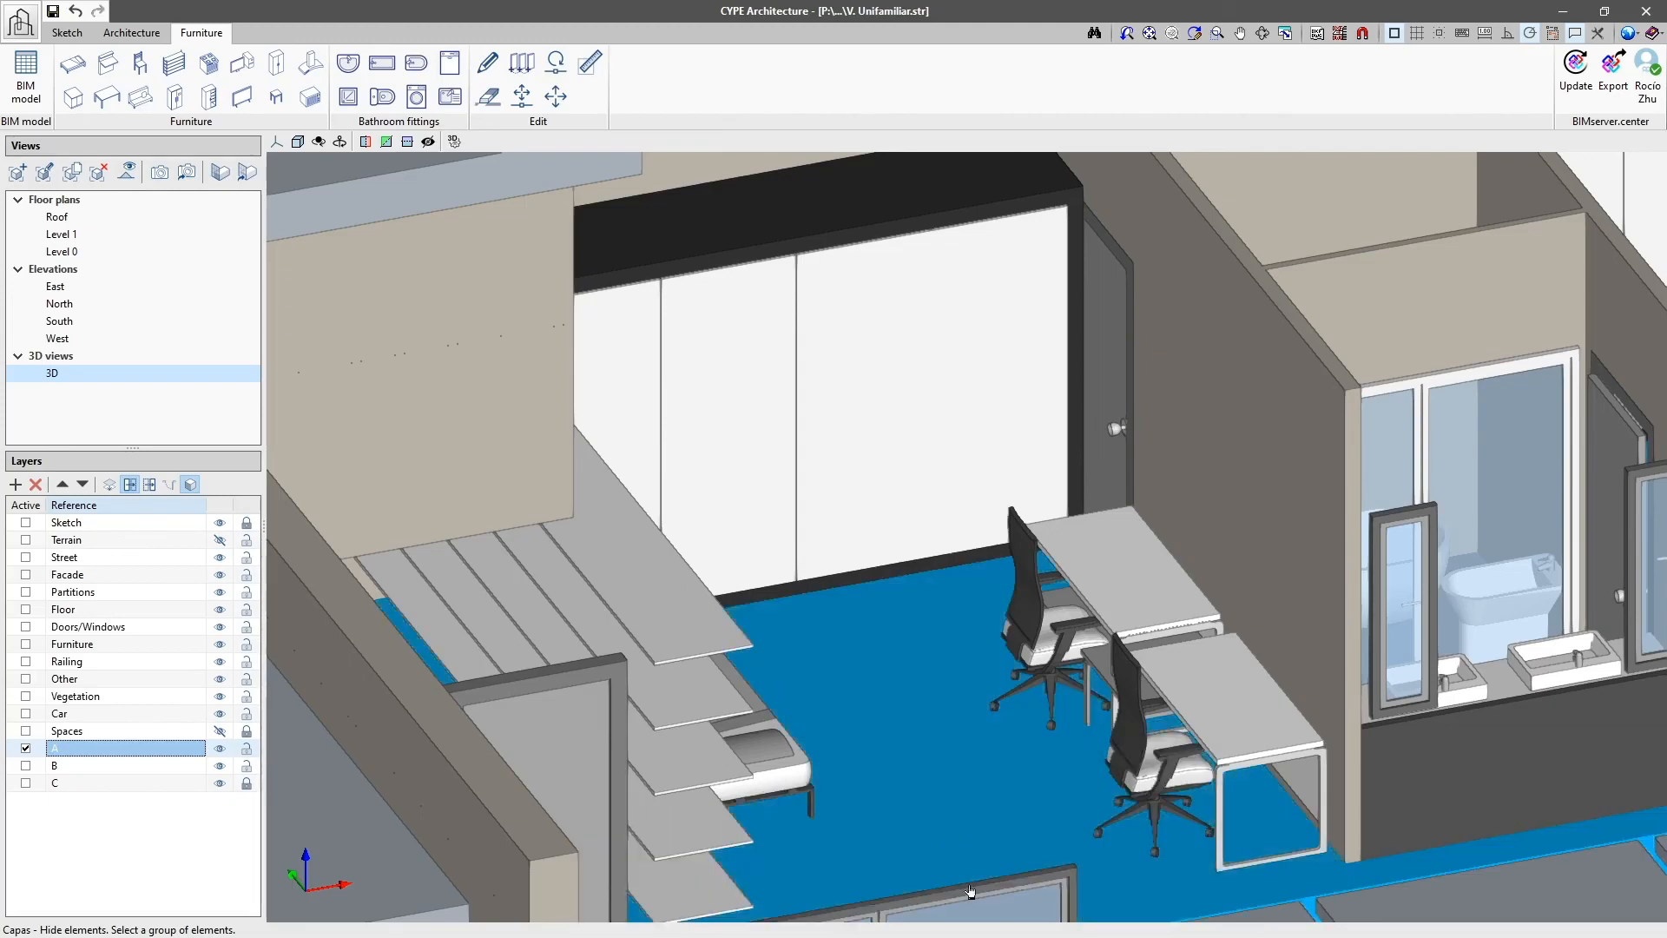
left_click(671, 653)
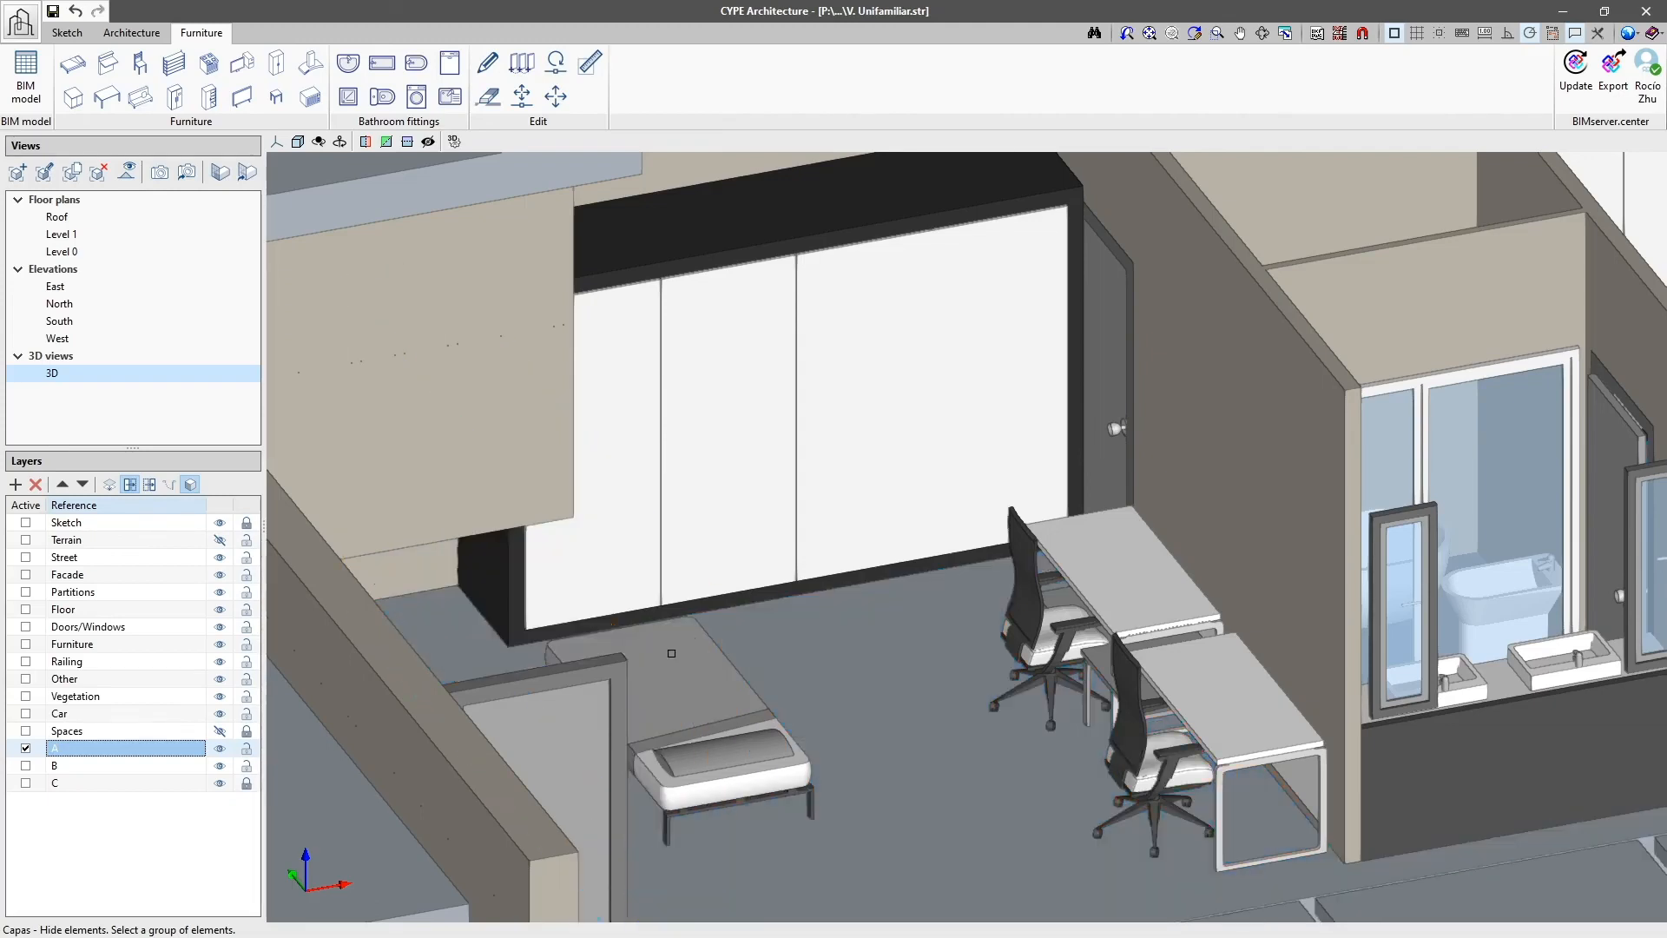
left_click(613, 703)
right_click(901, 641)
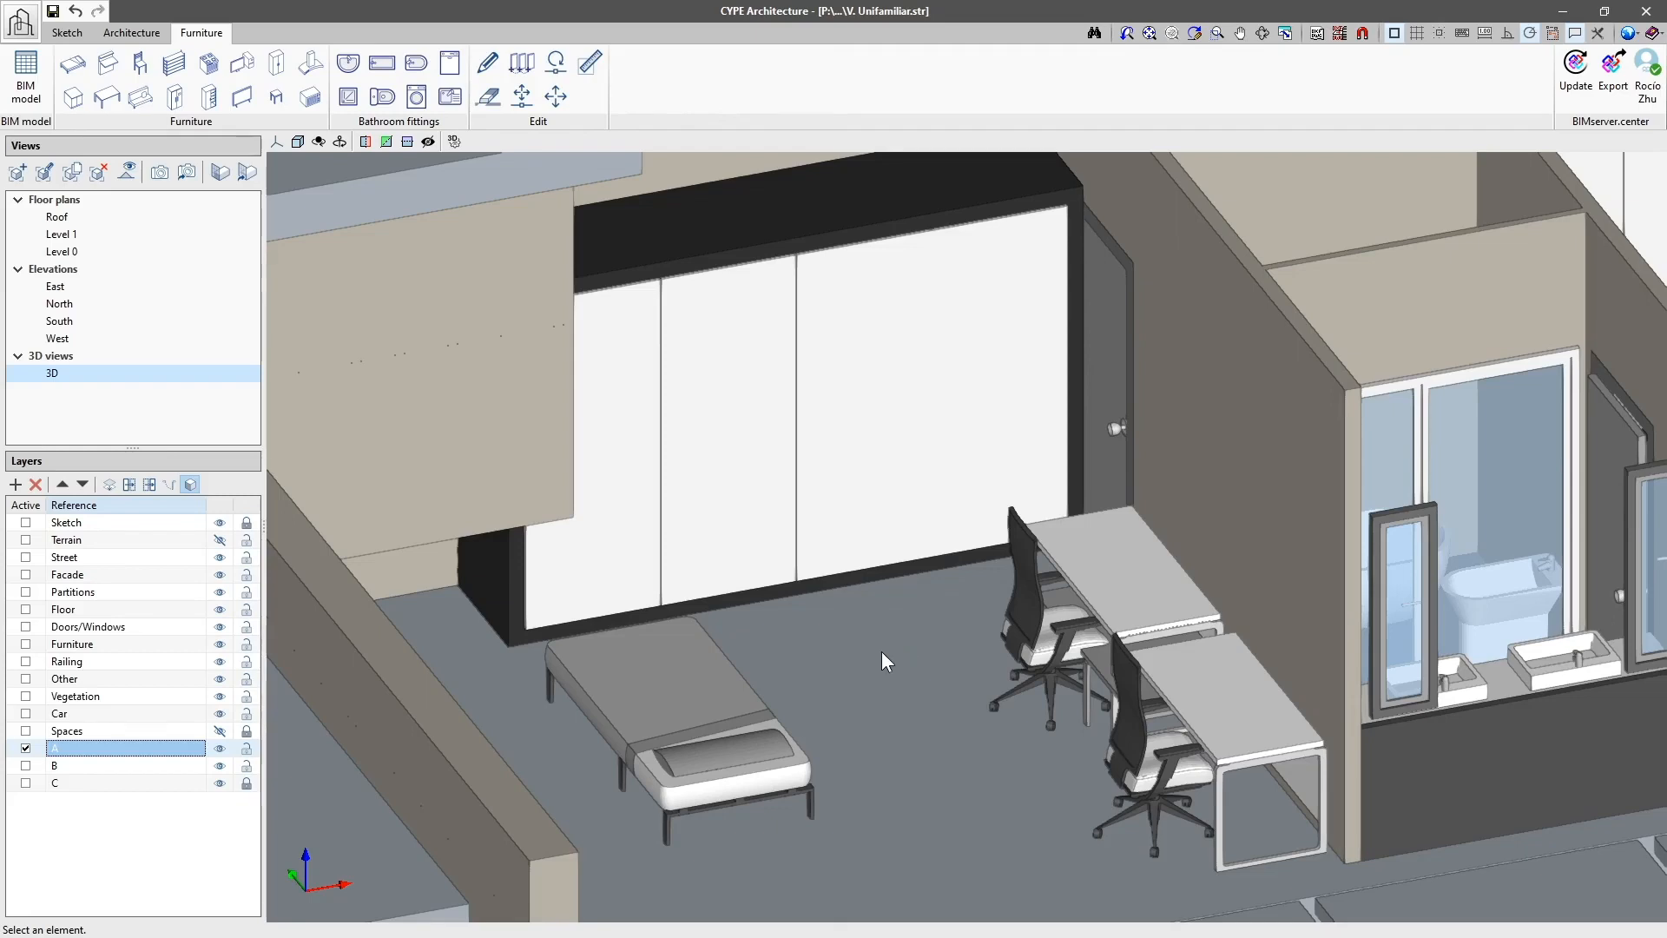
Step: Show the hidden bedroom elements again, and switch the sketch display off and back on in the full house model
left_click(147, 488)
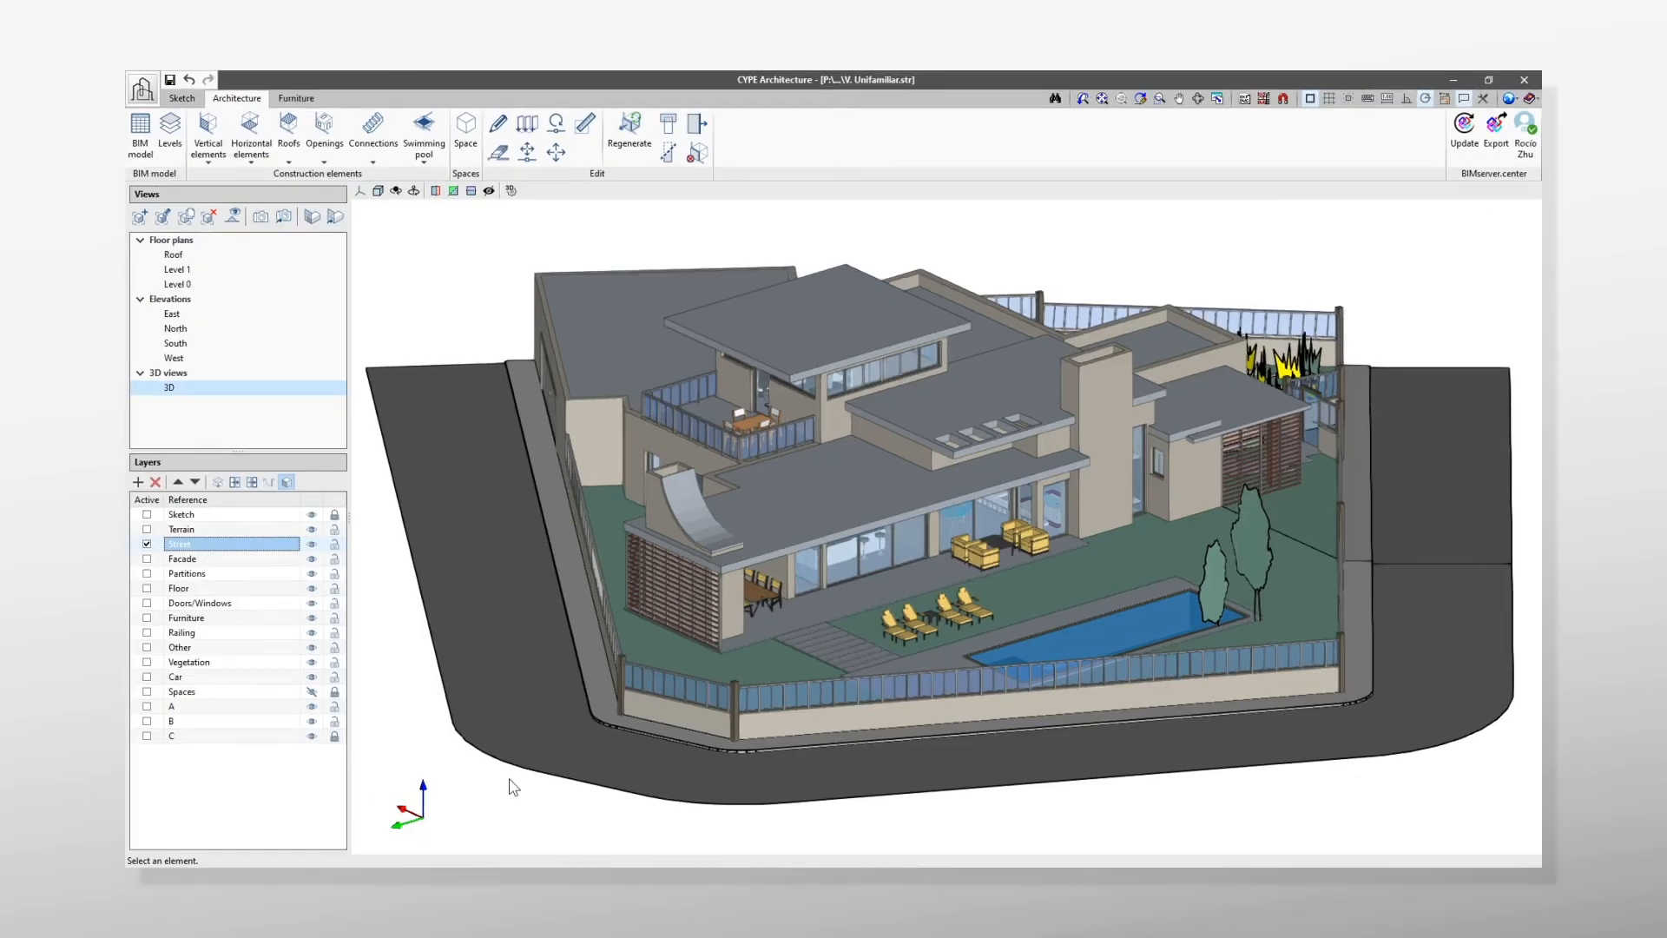
left_click(285, 484)
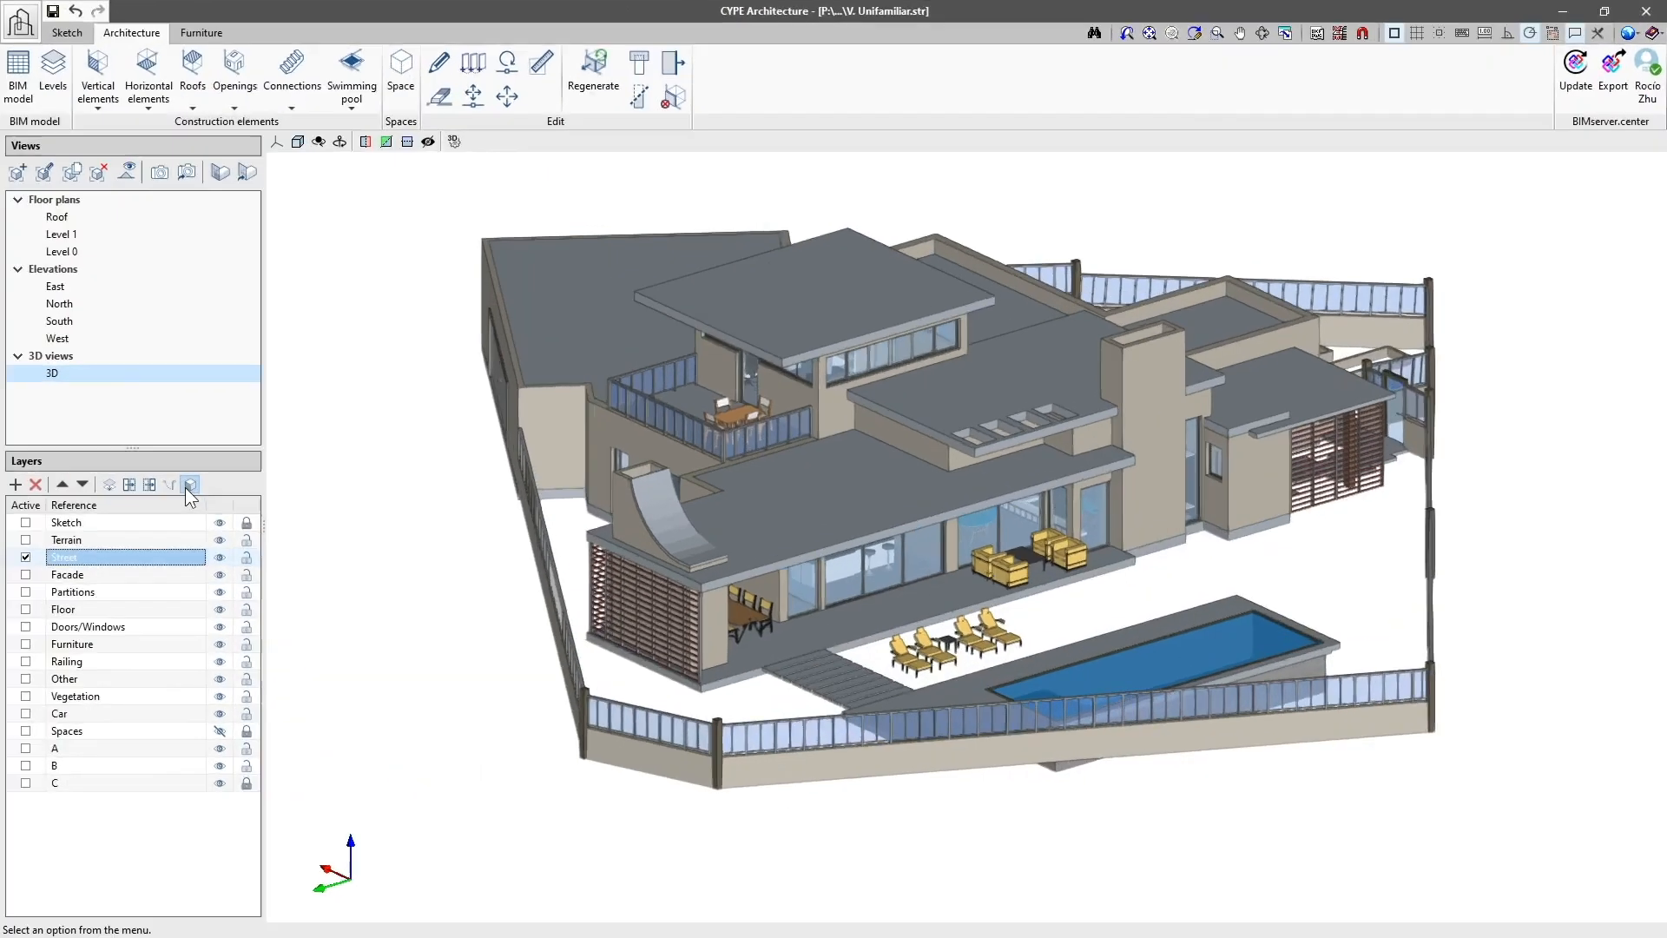
left_click(285, 484)
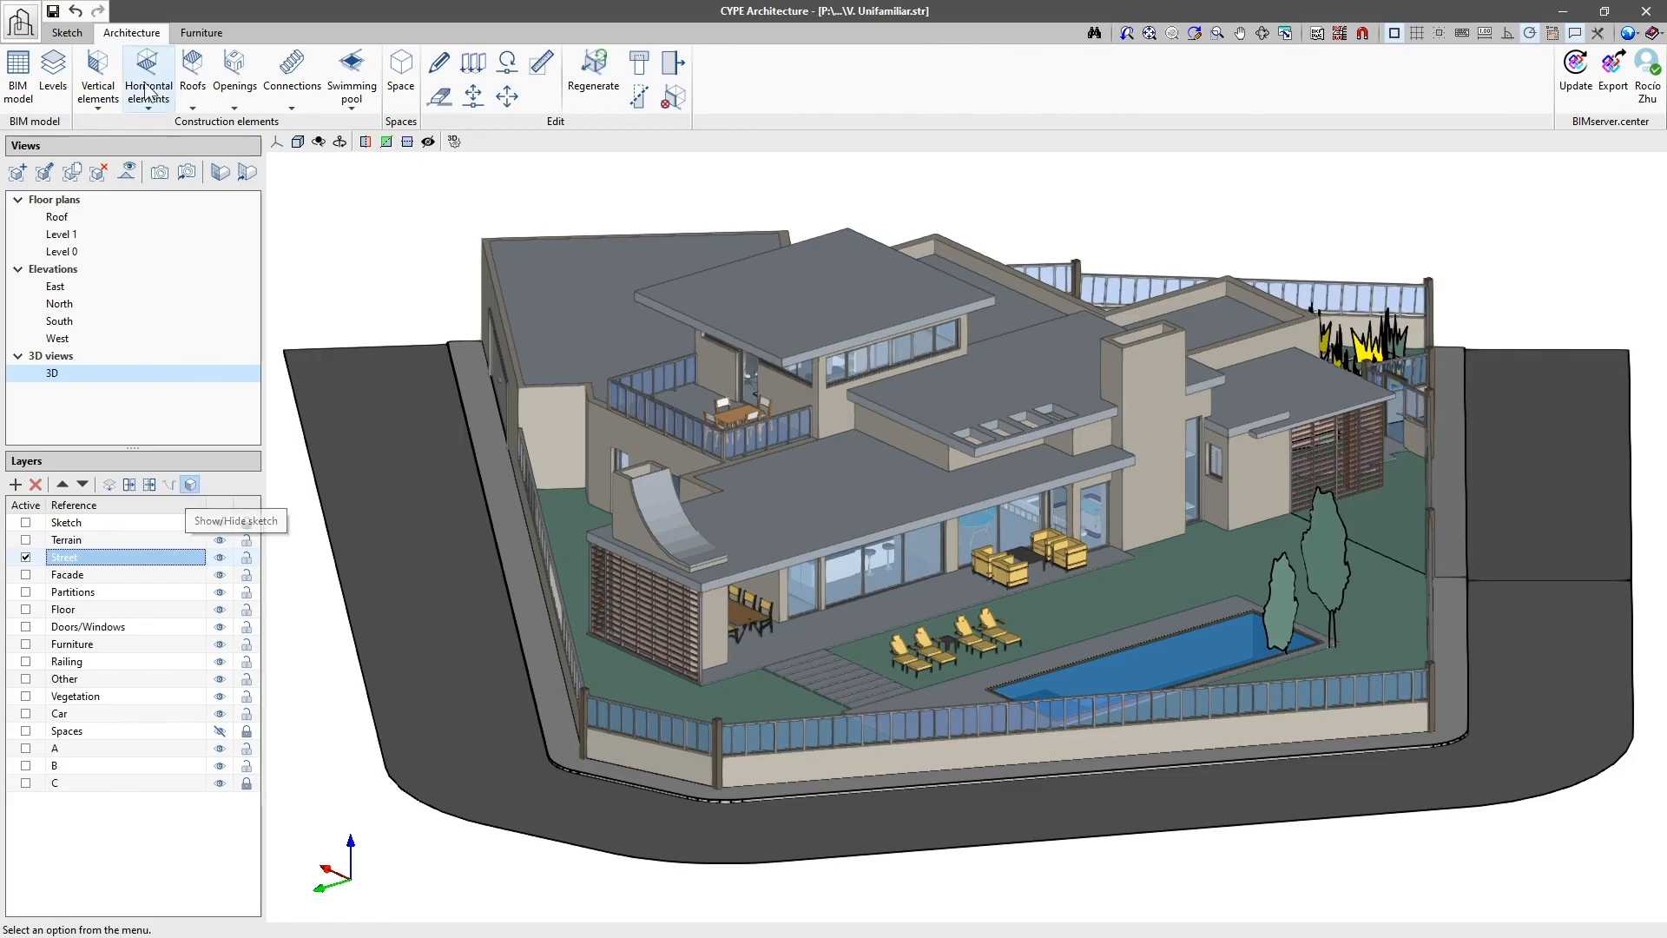
Step: Create a 0.50 m thick Screed floor slab labelled Street on Level 0 from the road's sketch surface, and toggle the sketch display
left_click(149, 72)
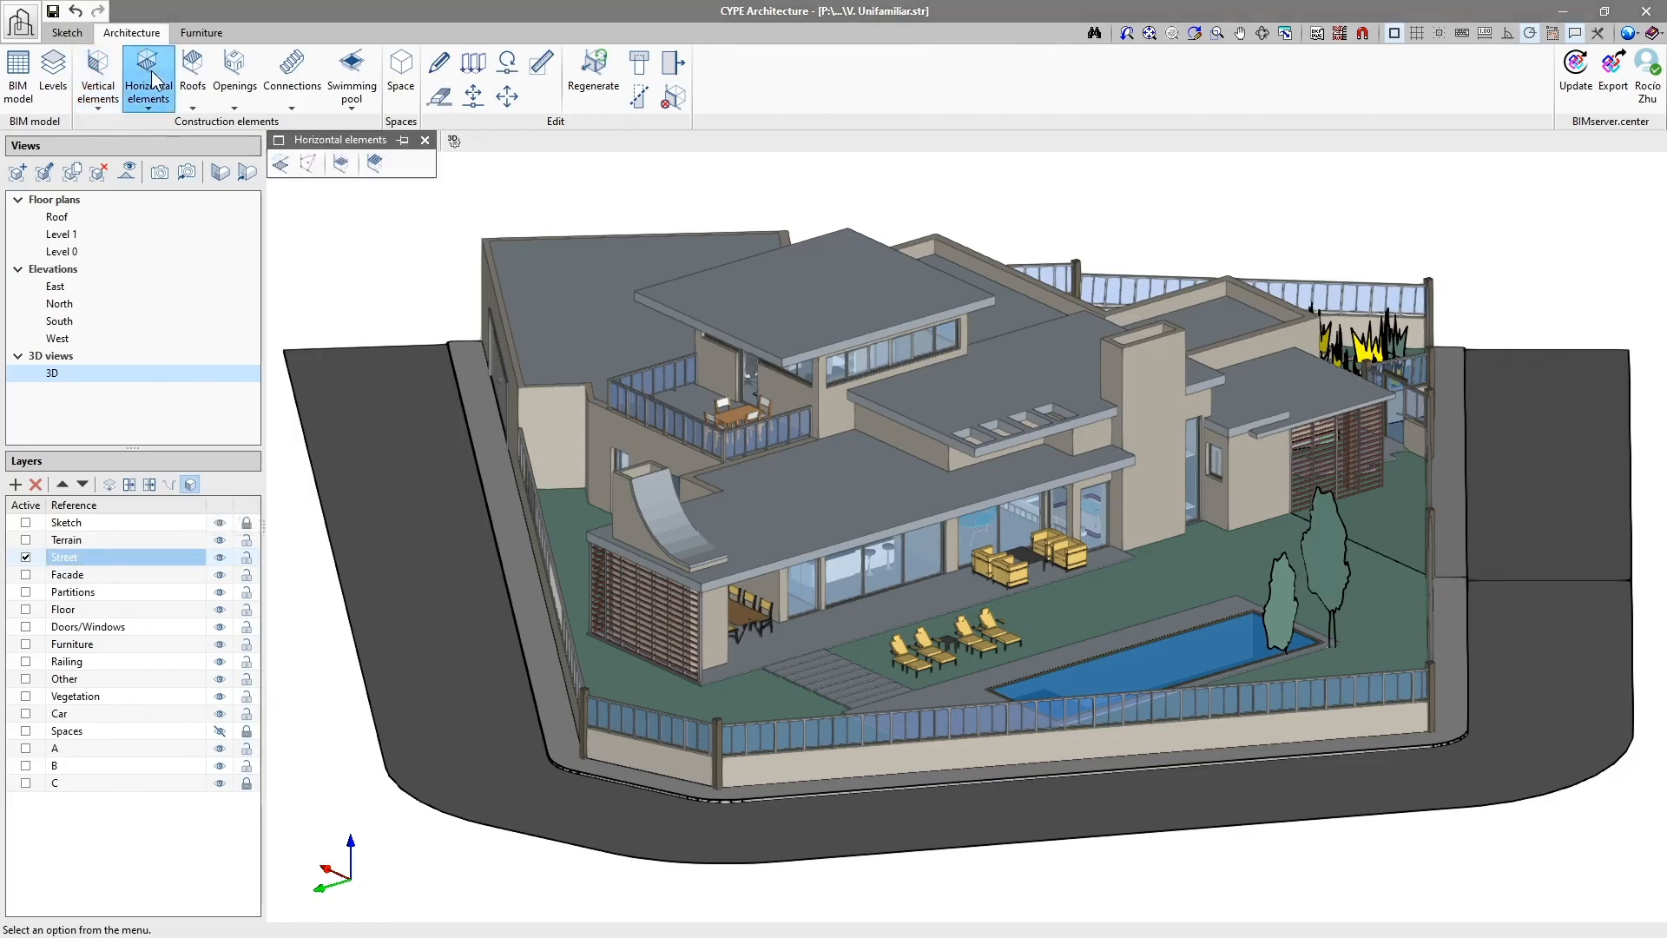
left_click(279, 163)
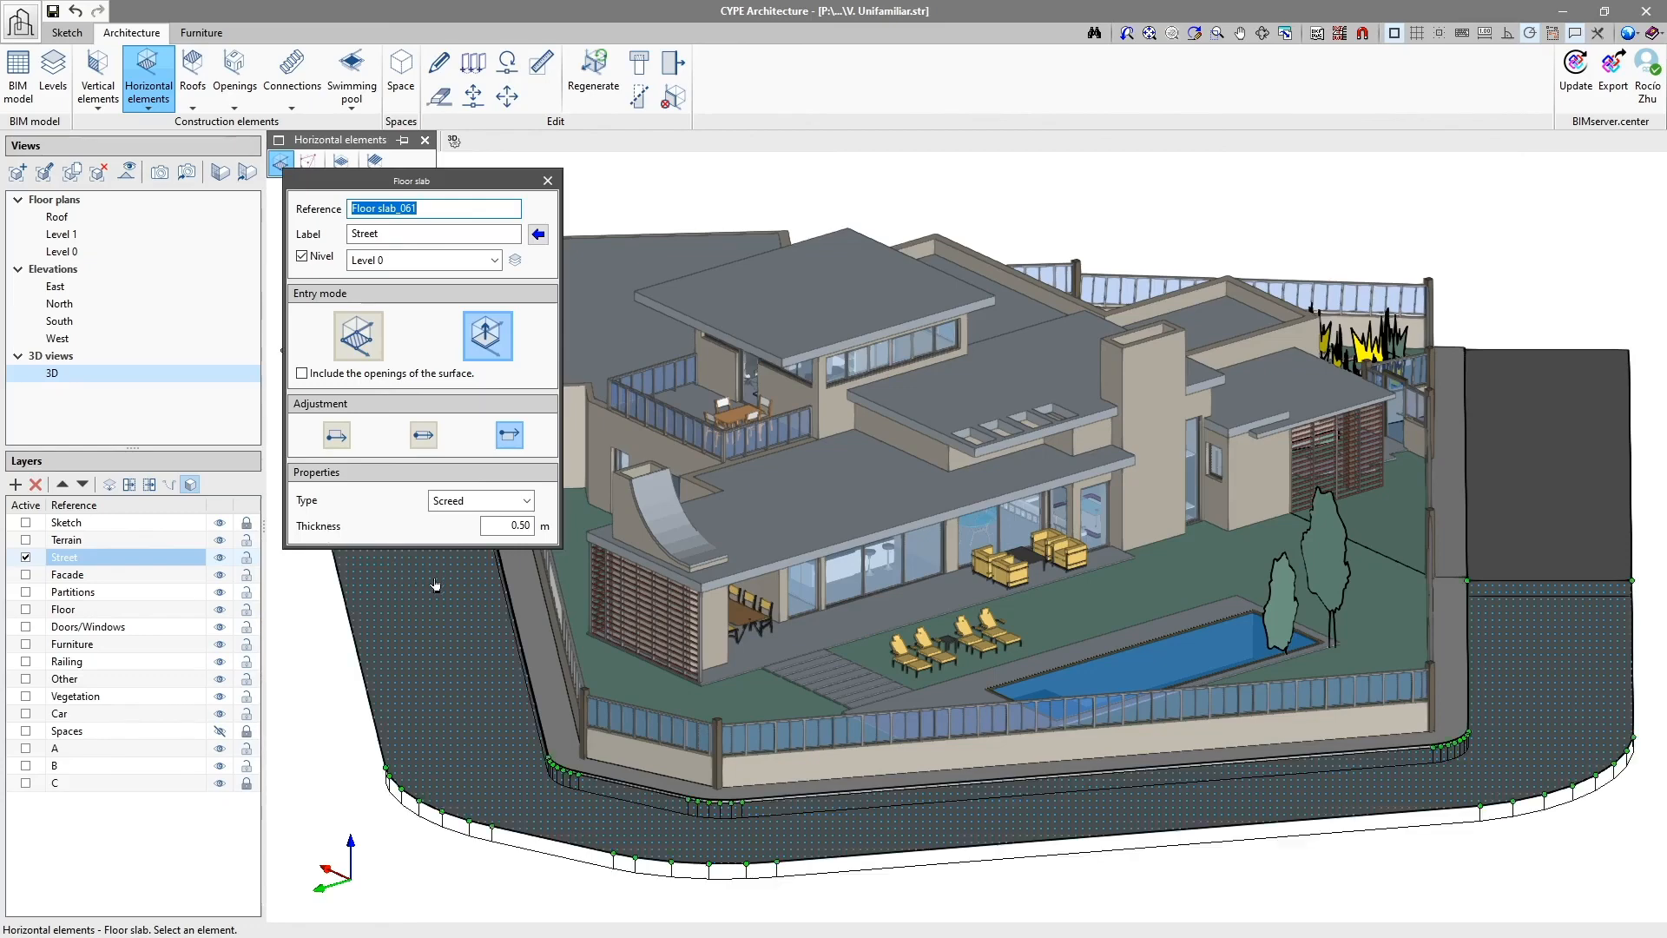
left_click(521, 596)
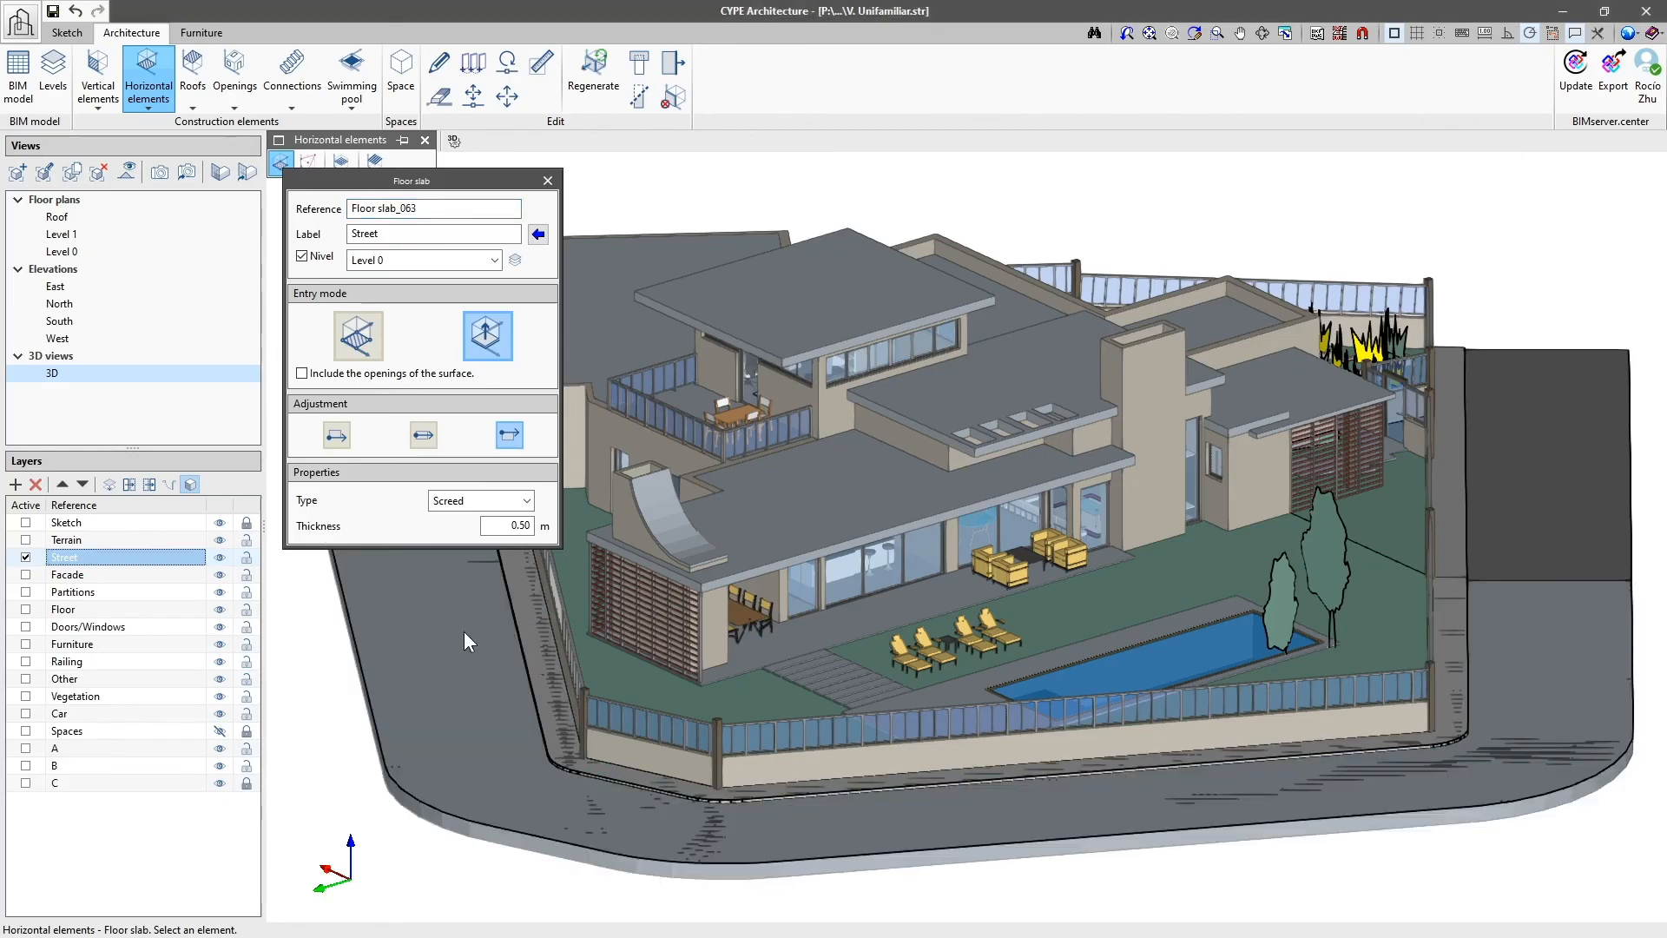
right_click(464, 634)
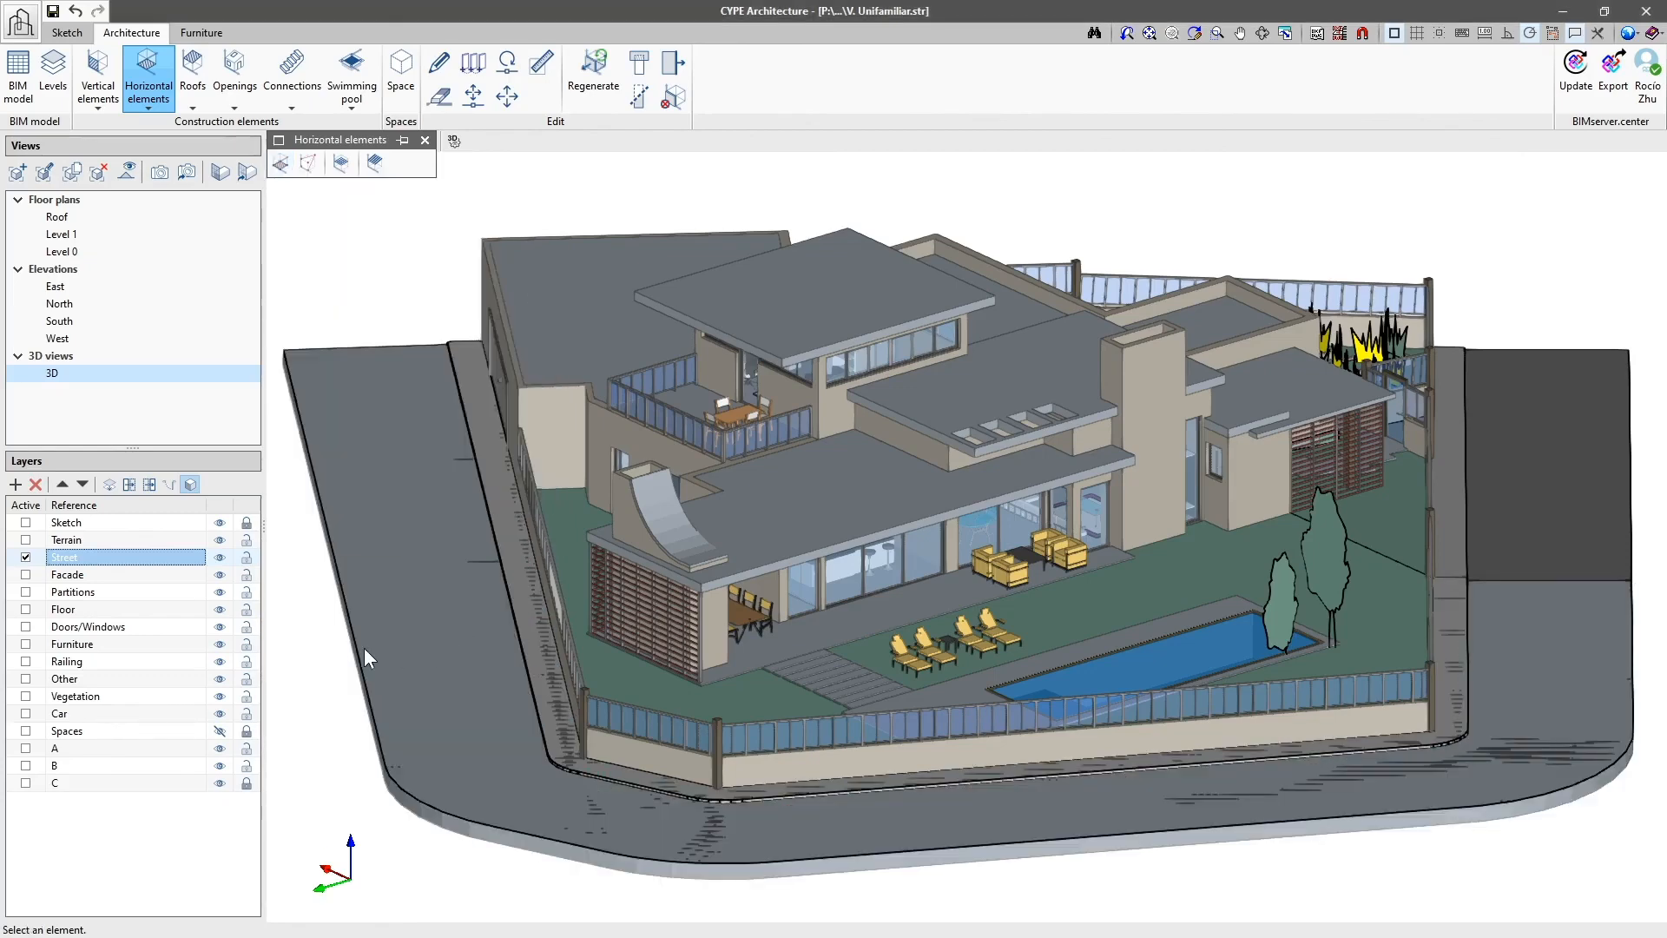
left_click(188, 487)
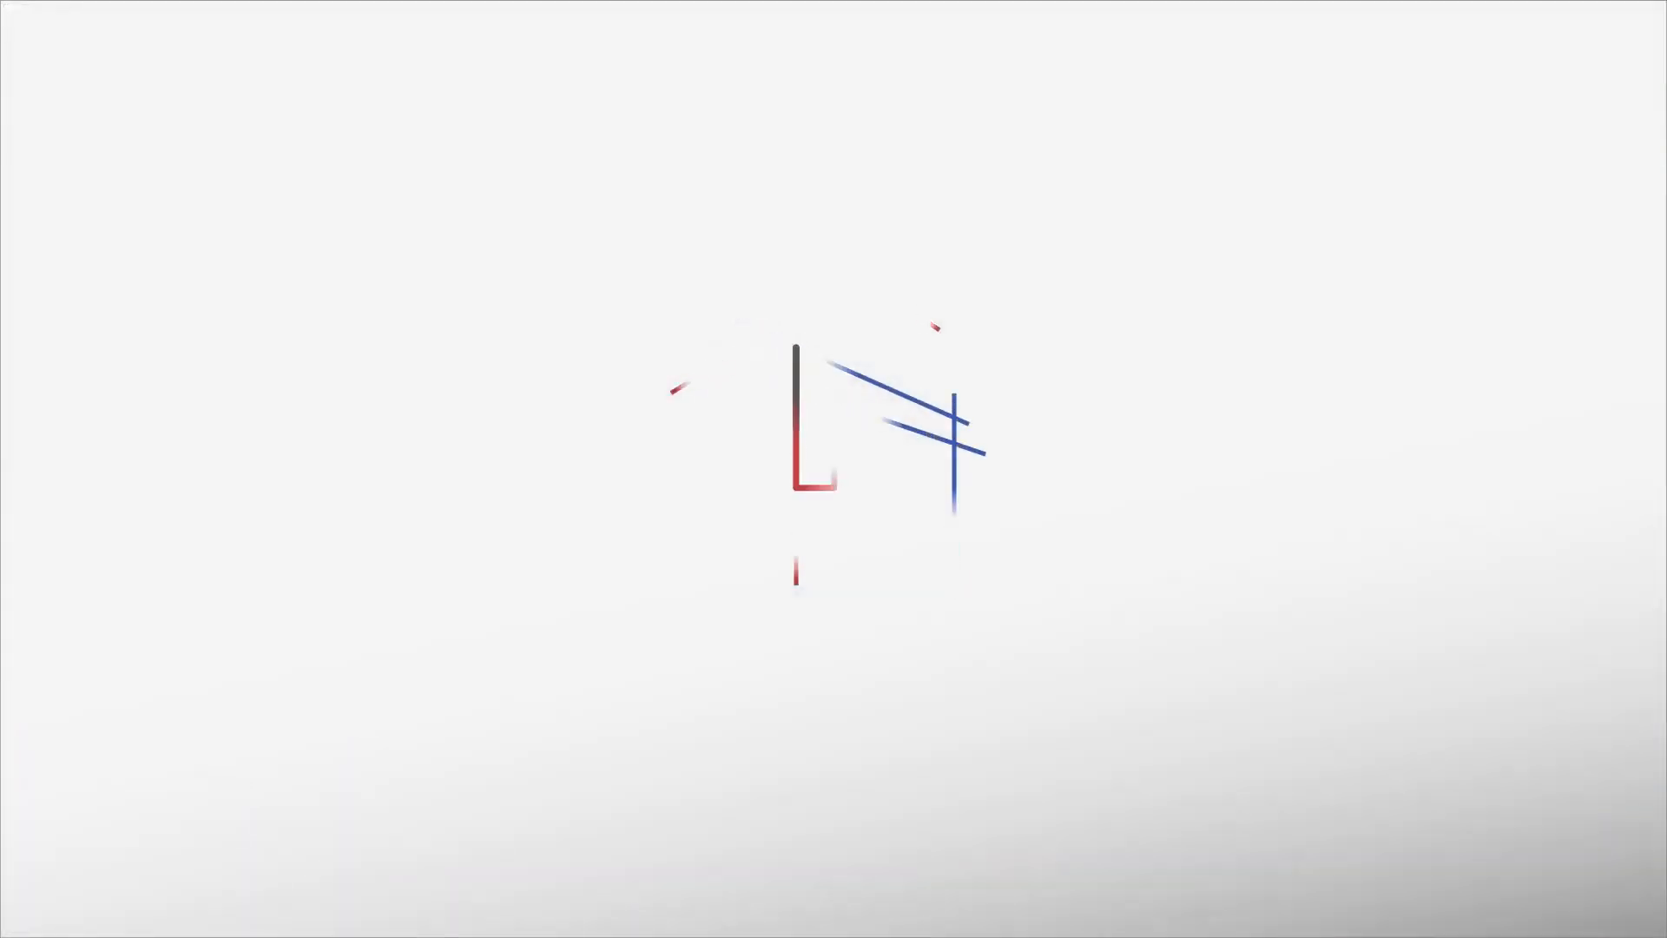